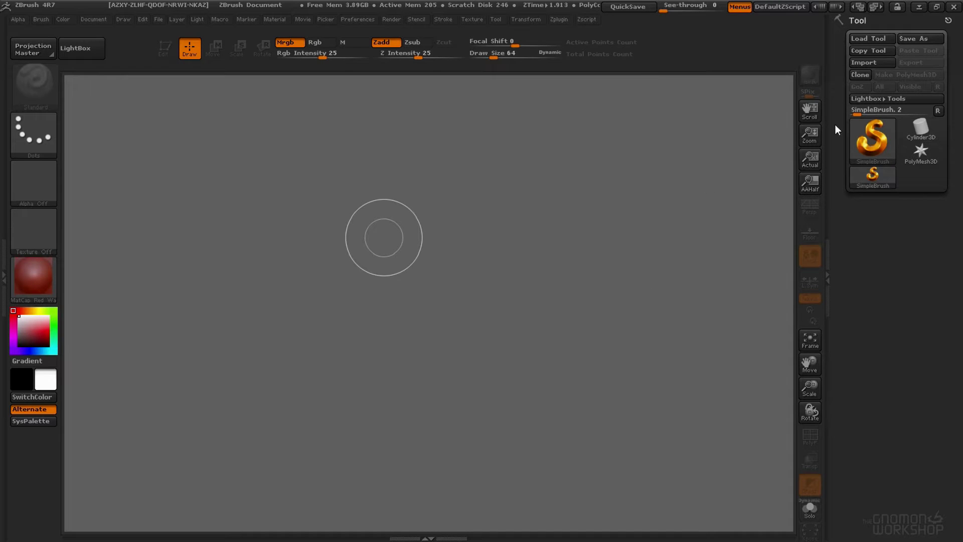
Step: Draw a Plane3D on the canvas in Edit mode, rotated to a front view
{"action": "left_click", "coordinate": [862, 125]}
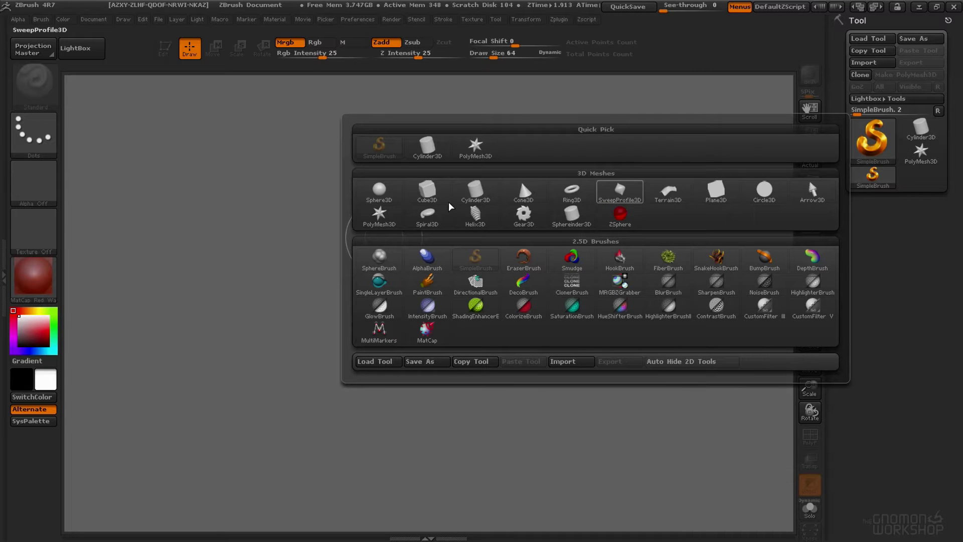
{"action": "left_click", "coordinate": [716, 191]}
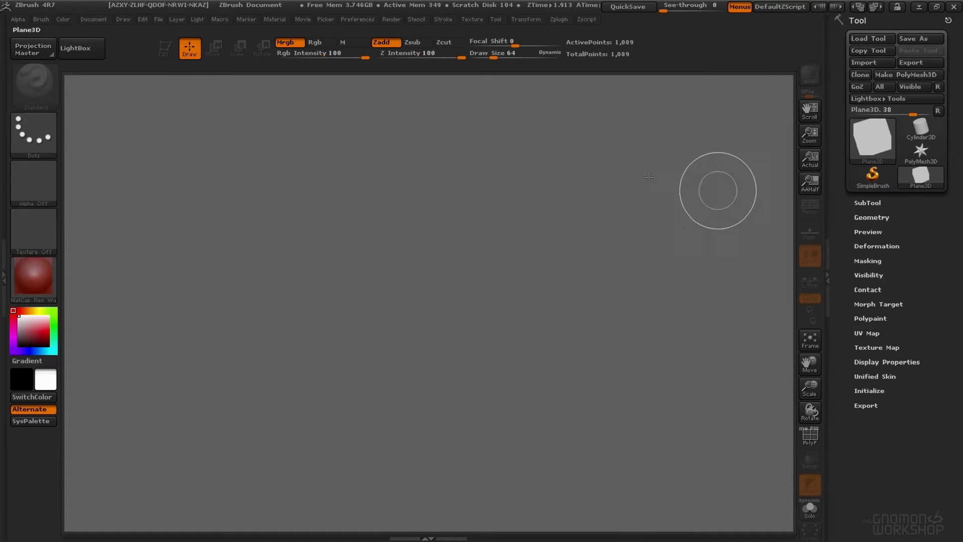
{"action": "left_click_drag", "start_coordinate": [443, 250], "coordinate": [486, 329]}
{"action": "key", "text": "t"}
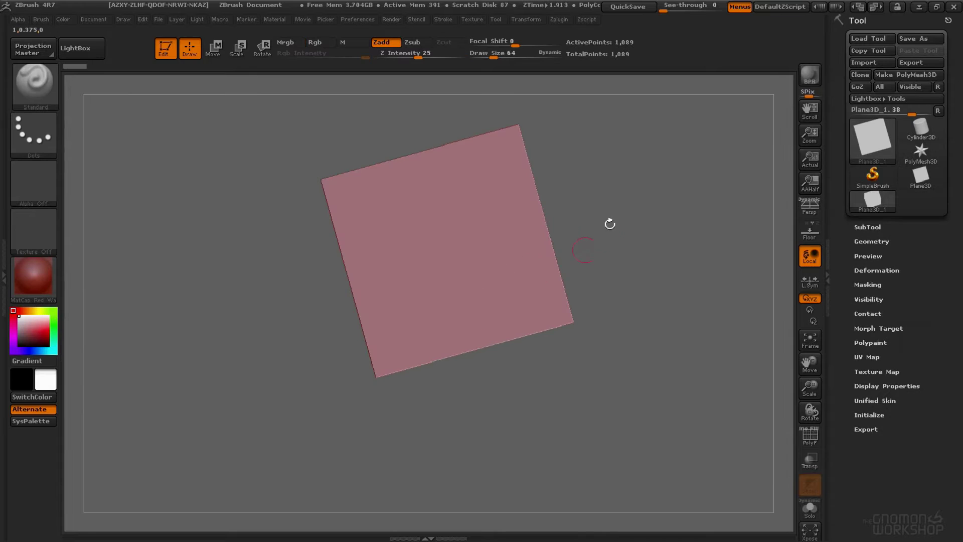
{"action": "left_click_drag", "start_coordinate": [609, 224], "coordinate": [626, 230], "text": "shift"}
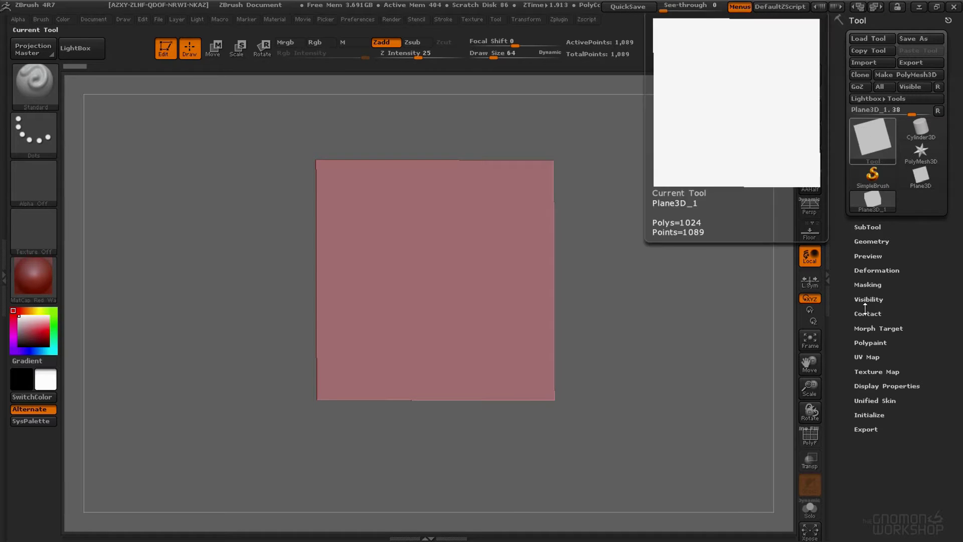
Step: Set the plane's Initialize HDivide and VDivide to 2
{"action": "left_click", "coordinate": [882, 416]}
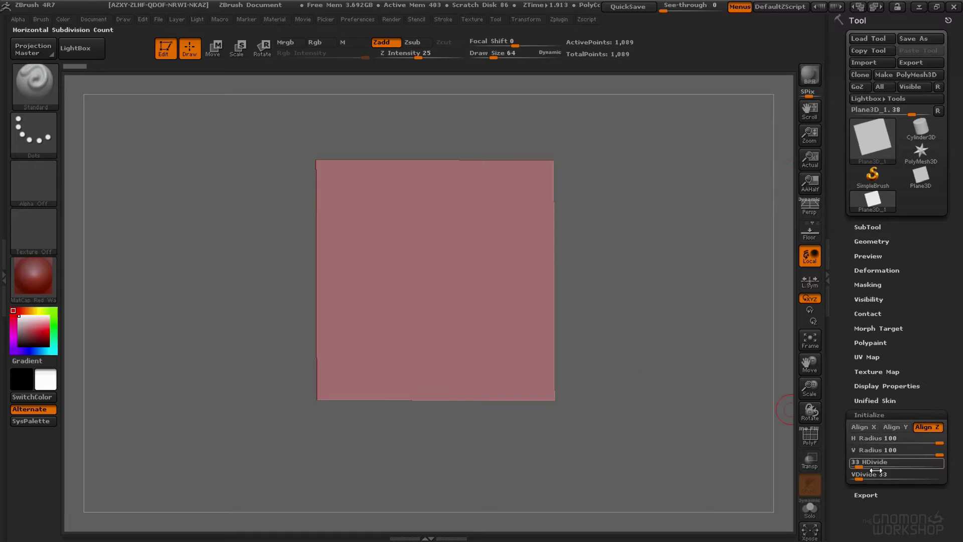
{"action": "type", "text": "88"}
{"action": "key", "text": "Return"}
{"action": "type", "text": "2"}
{"action": "key", "text": "Tab"}
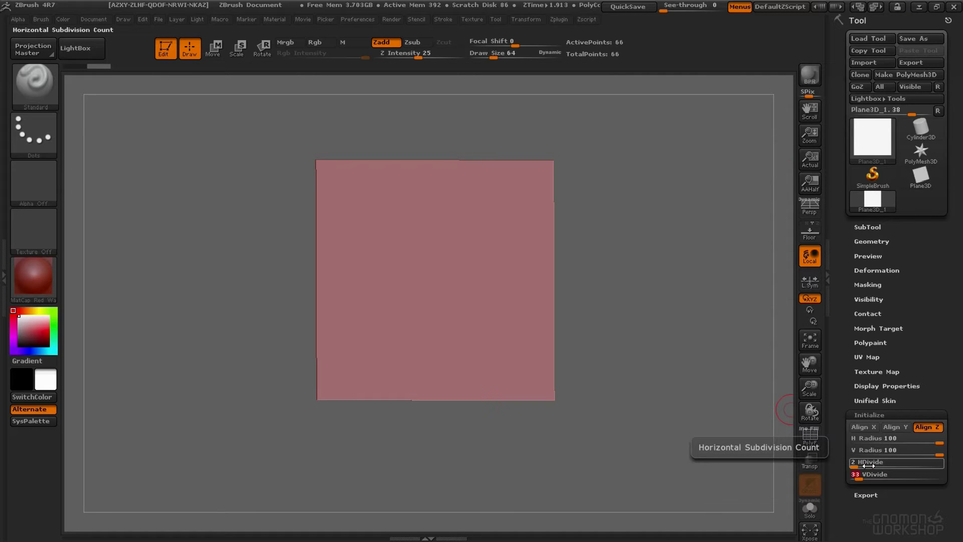
{"action": "key", "text": "Tab"}
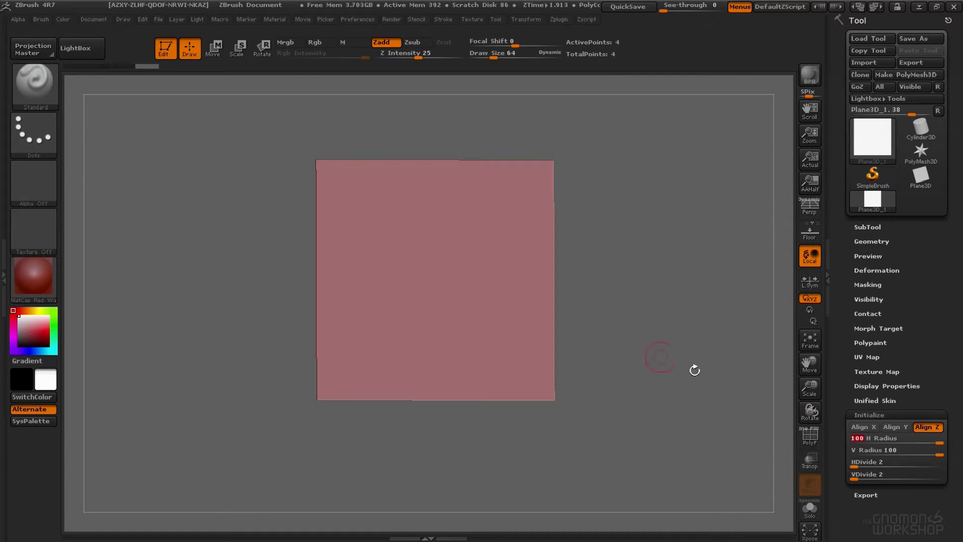
{"action": "key", "text": "Return"}
Step: Turn on PolyF, inspect the plane's polygons, and return it to the front view
{"action": "key", "text": "shift+f"}
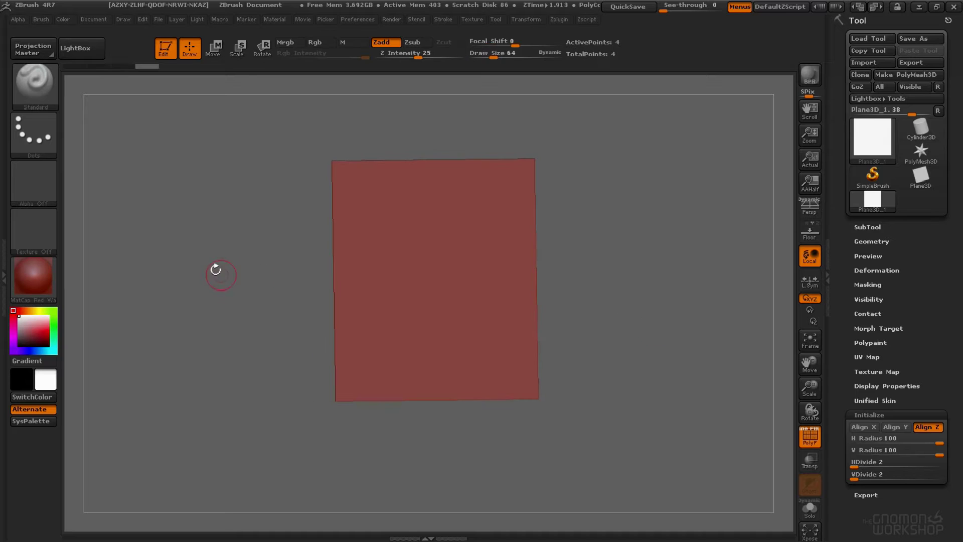
{"action": "left_click_drag", "start_coordinate": [123, 237], "coordinate": [563, 381]}
{"action": "left_click_drag", "start_coordinate": [853, 462], "coordinate": [857, 459]}
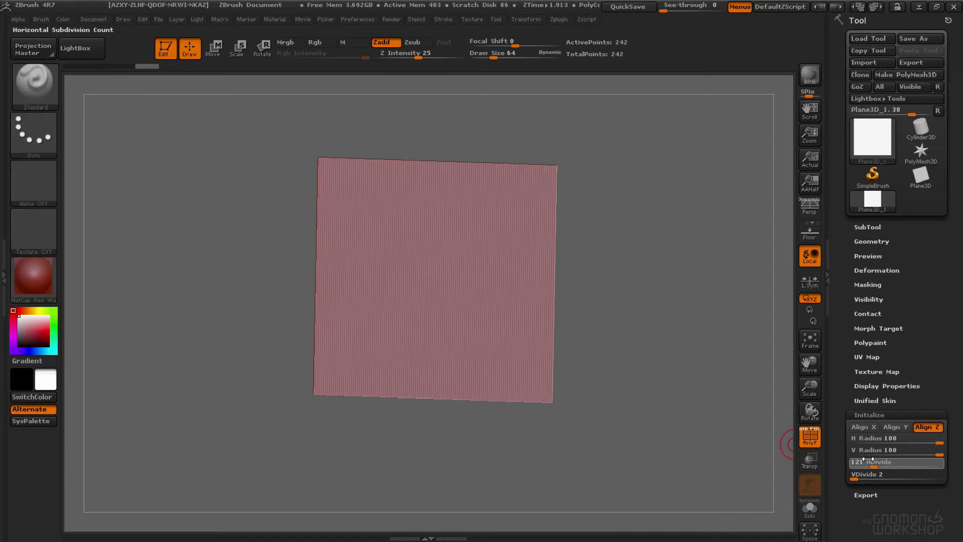
{"action": "left_click_drag", "start_coordinate": [857, 461], "coordinate": [849, 467]}
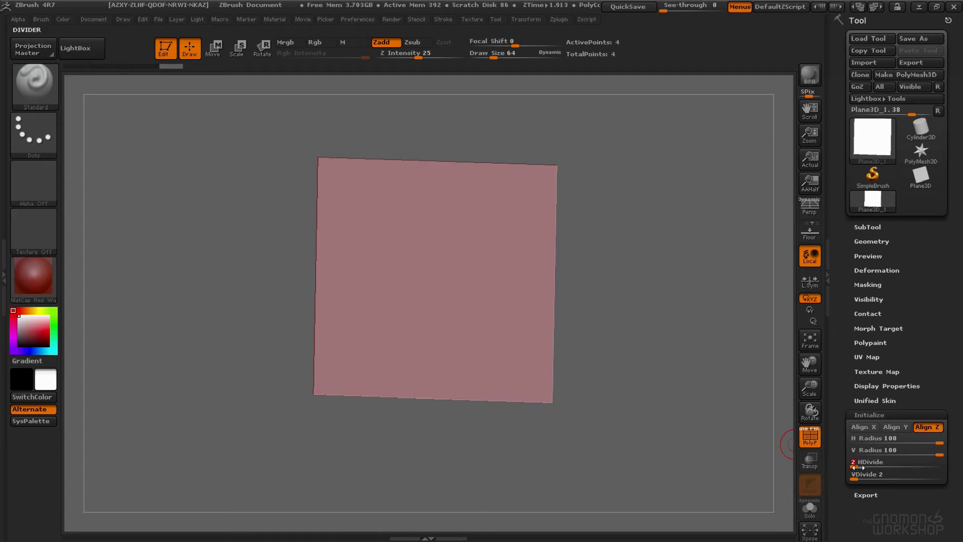
{"action": "left_click_drag", "start_coordinate": [610, 324], "coordinate": [414, 202], "text": "shift"}
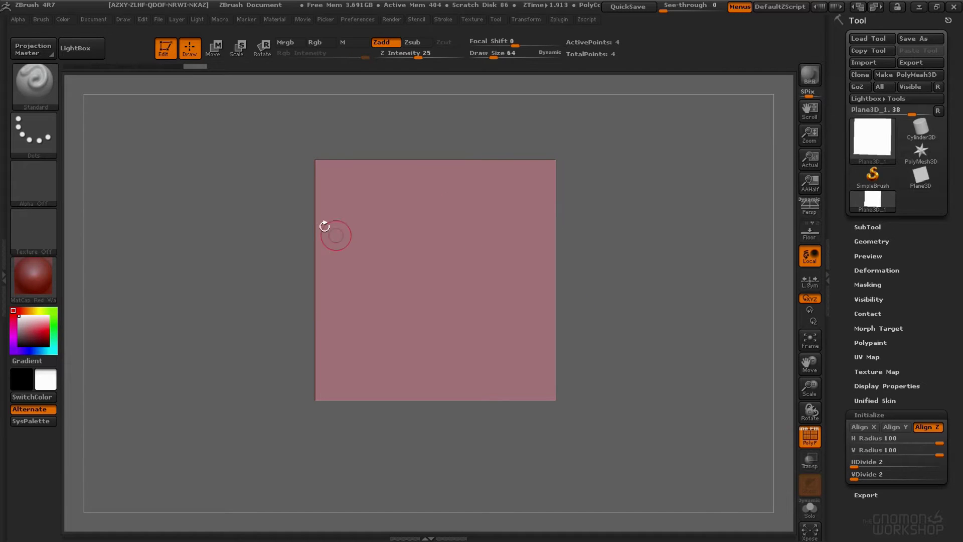
Step: Convert the plane to the PolyMesh3D PM3D_Plane3D_1 and frame it larger in view
{"action": "left_click", "coordinate": [926, 73]}
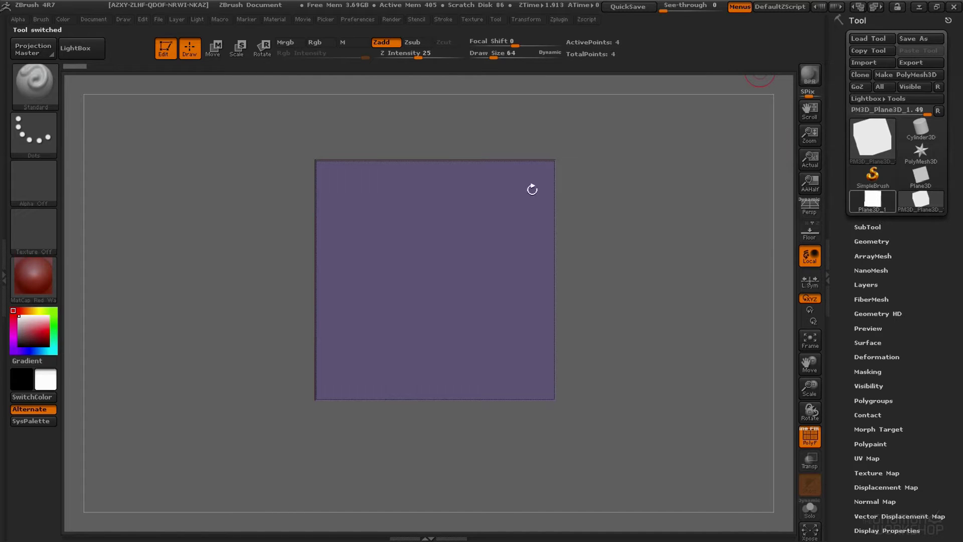
{"action": "left_click_drag", "start_coordinate": [644, 159], "coordinate": [673, 238], "text": "alt"}
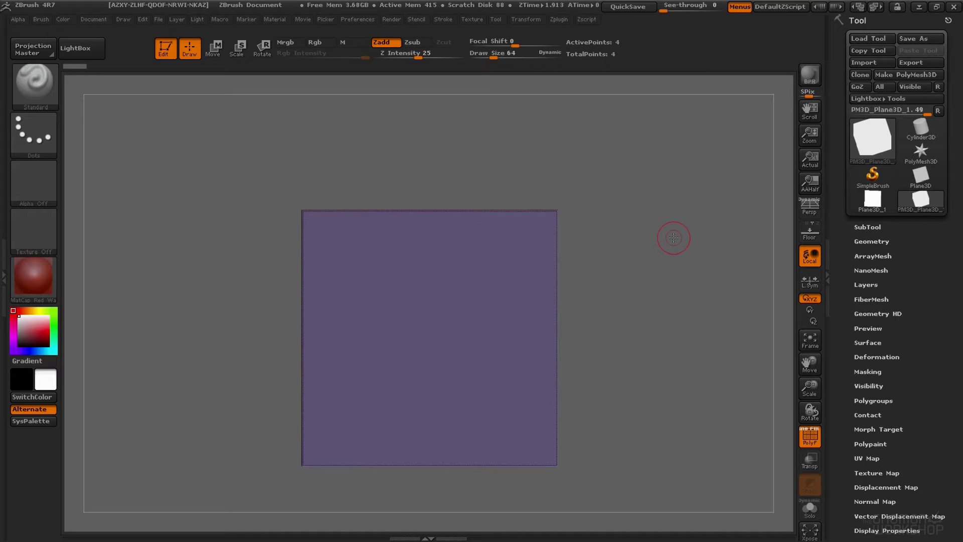
{"action": "left_click_drag", "start_coordinate": [624, 183], "coordinate": [560, 209], "text": "alt"}
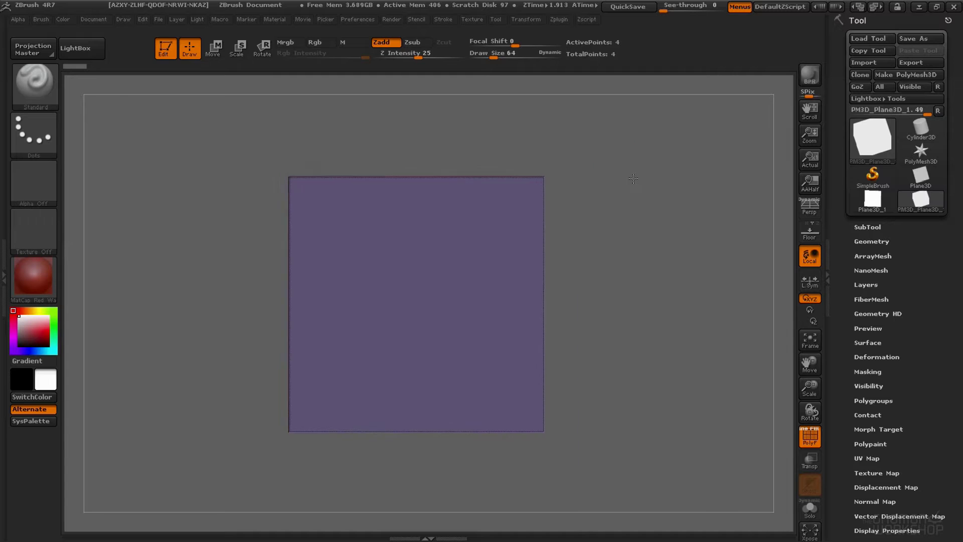
Step: Make IMM Ind. Parts the active brush and preview its parts
{"action": "key", "text": "b"}
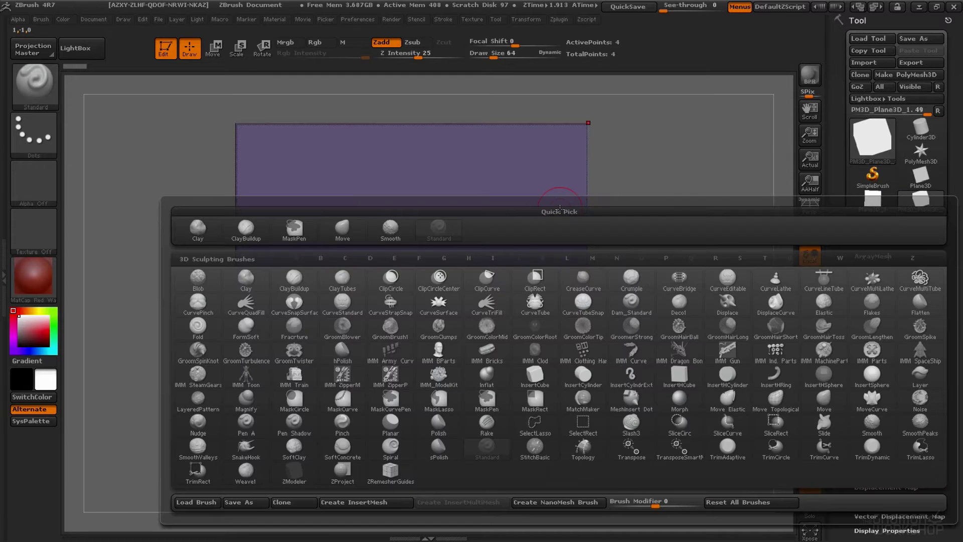
{"action": "key", "text": "i"}
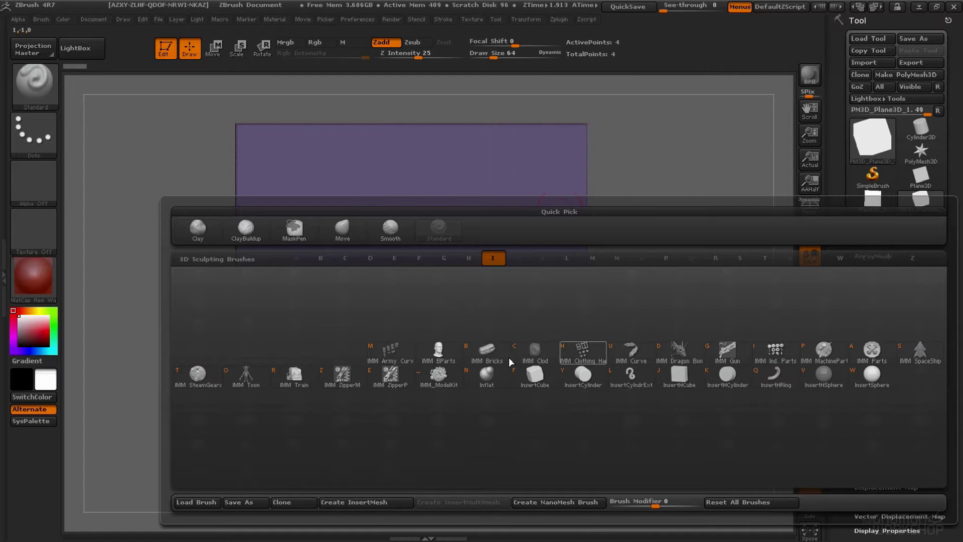
{"action": "left_click", "coordinate": [776, 351]}
{"action": "mouse_move", "coordinate": [642, 251]}
{"action": "left_mouse_down", "text": "alt"}
{"action": "mouse_move", "coordinate": [643, 235]}
{"action": "mouse_move", "coordinate": [599, 179]}
{"action": "left_mouse_up", "text": "alt"}
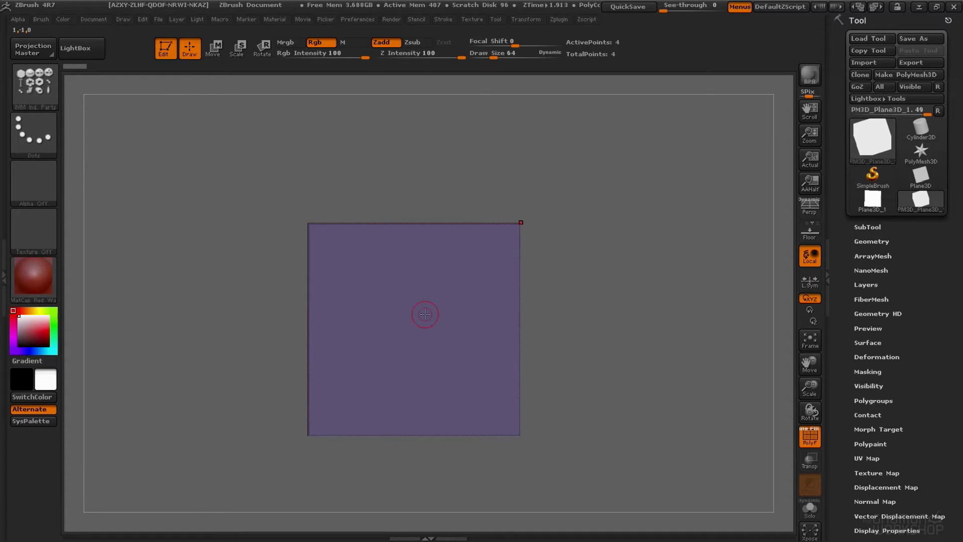
{"action": "key", "text": "m"}
{"action": "left_click", "coordinate": [43, 19]}
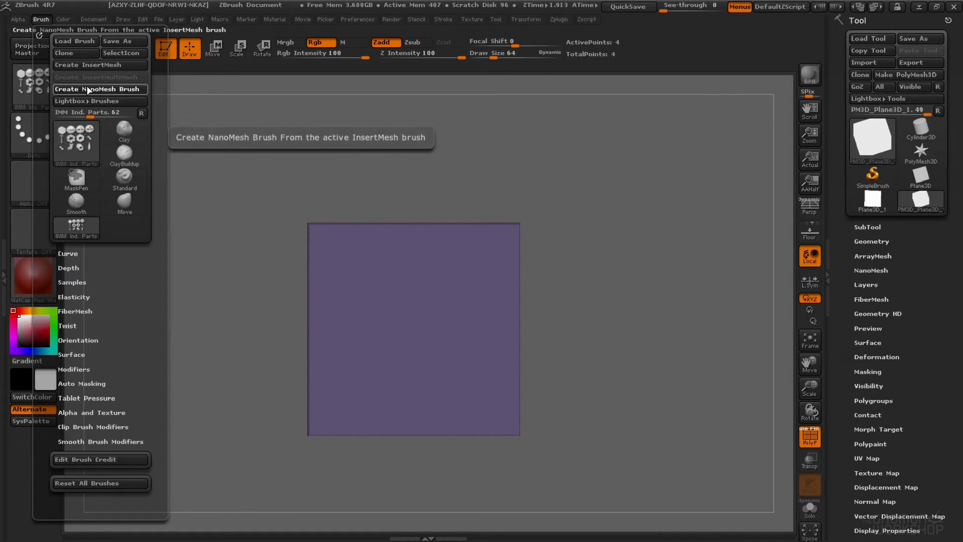
Step: Insert one hexagonal bolt NanoMesh on the plane using ZModeler's Insert NanoMesh on A Single Poly
{"action": "key", "text": "b"}
{"action": "key", "text": "z"}
{"action": "key", "text": "m"}
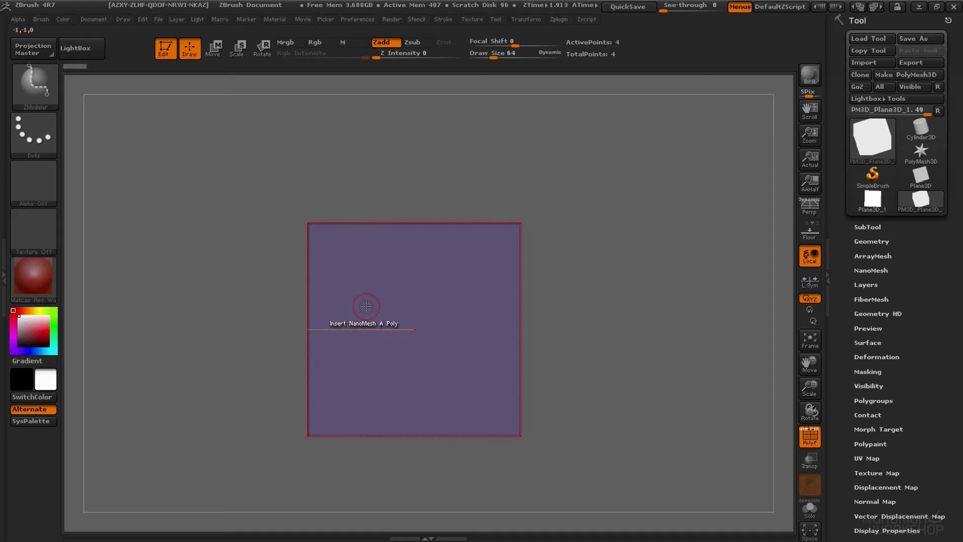
{"action": "key", "text": "space"}
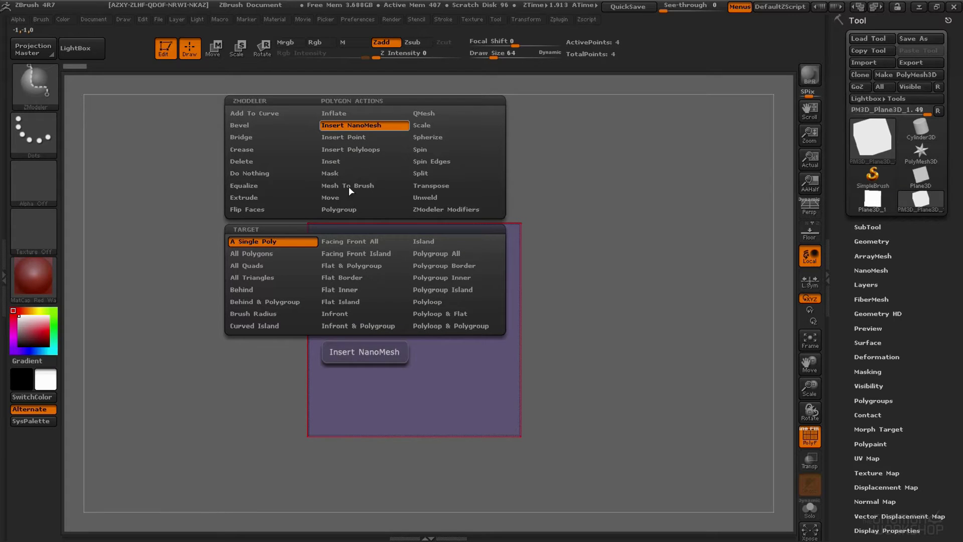
{"action": "left_click", "coordinate": [270, 243]}
{"action": "mouse_move", "coordinate": [413, 328]}
{"action": "left_mouse_down"}
{"action": "mouse_move", "coordinate": [428, 343]}
{"action": "mouse_move", "coordinate": [414, 330]}
{"action": "left_mouse_up"}
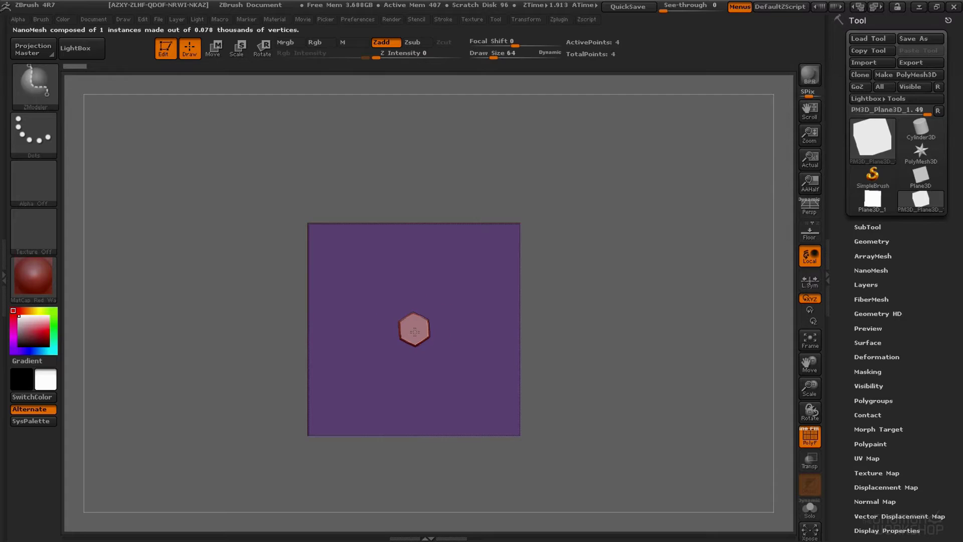
{"action": "left_click_drag", "start_coordinate": [598, 220], "coordinate": [561, 222]}
{"action": "left_click", "coordinate": [878, 269]}
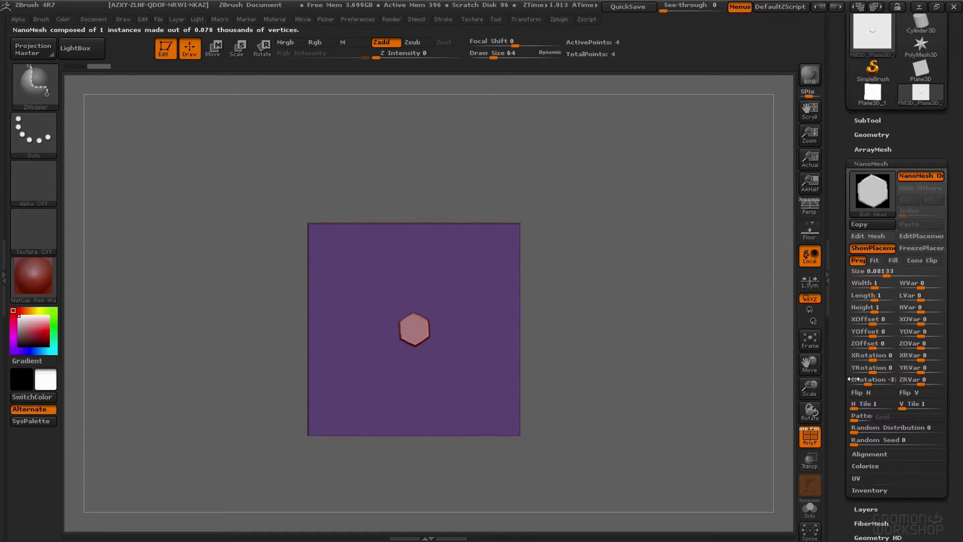
Step: Set the NanoMesh ZRotation to -33 and the H and V Tile counts to 4
{"action": "left_click", "coordinate": [867, 380]}
{"action": "key", "text": "Return"}
{"action": "left_click", "coordinate": [872, 403]}
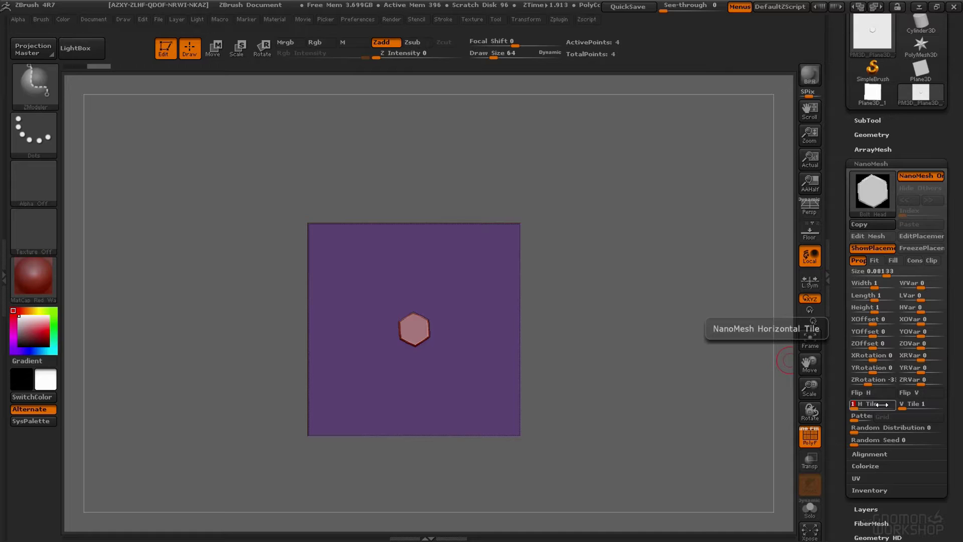
{"action": "type", "text": "2"}
{"action": "key", "text": "Tab"}
{"action": "type", "text": "2"}
{"action": "key", "text": "Tab"}
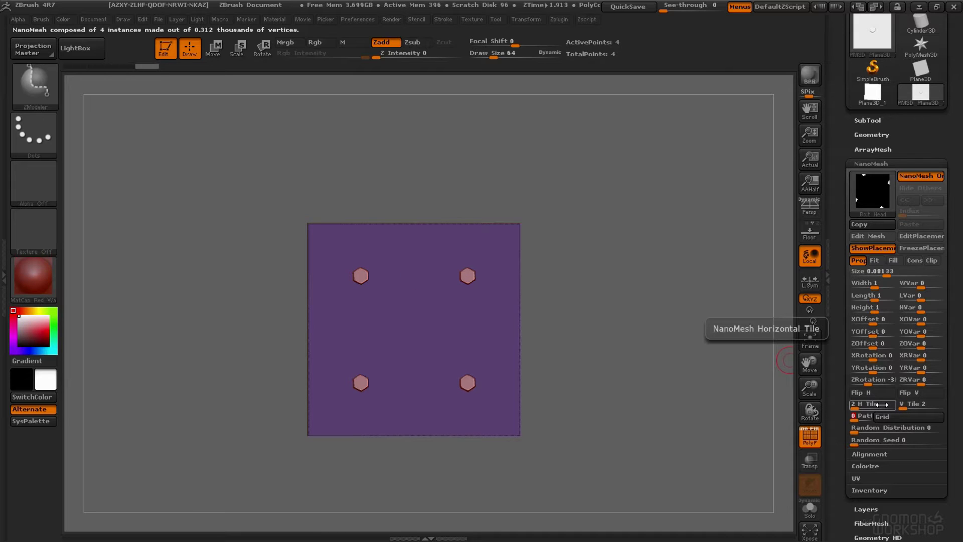
{"action": "key", "text": "shift+Tab"}
{"action": "type", "text": "4"}
{"action": "key", "text": "shift+Tab"}
{"action": "type", "text": "4"}
{"action": "key", "text": "Tab"}
{"action": "key", "text": "Tab"}
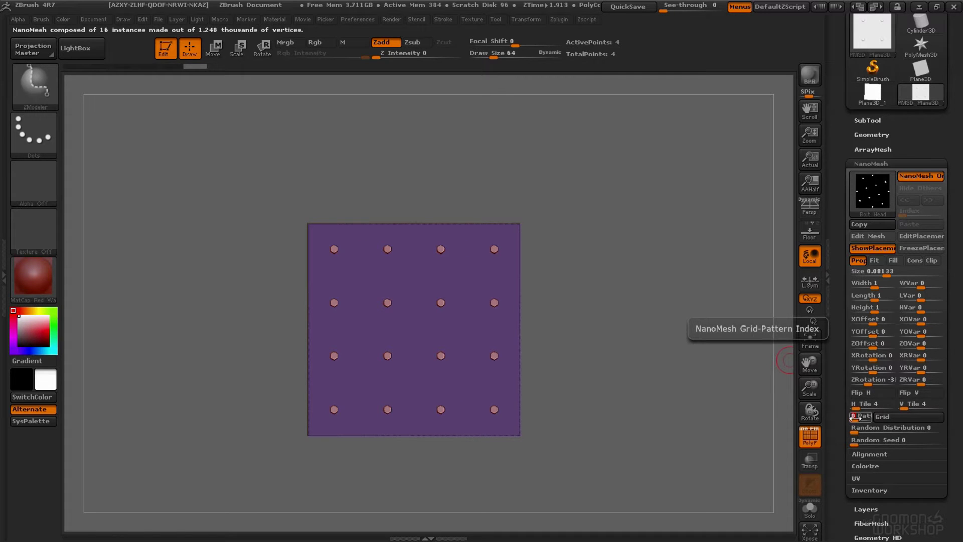
Step: Try the Border, Checker Even and Checker Odd NanoMesh patterns on the bolts
{"action": "left_click", "coordinate": [885, 421]}
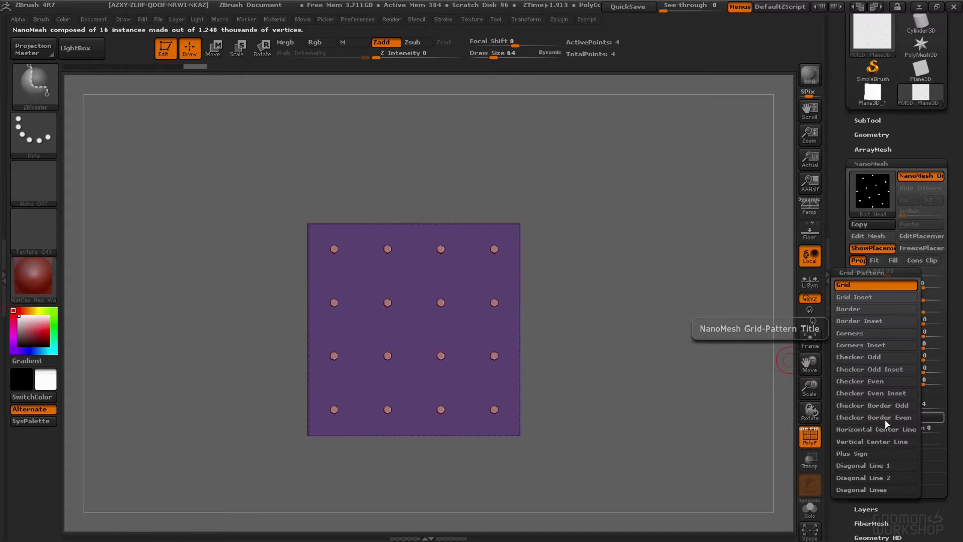
{"action": "left_click", "coordinate": [867, 309]}
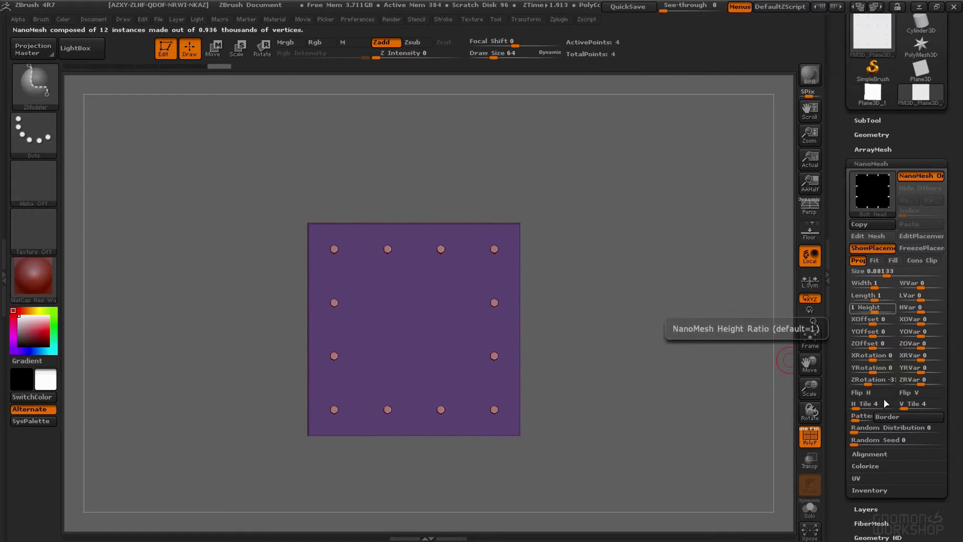
{"action": "left_click", "coordinate": [887, 419]}
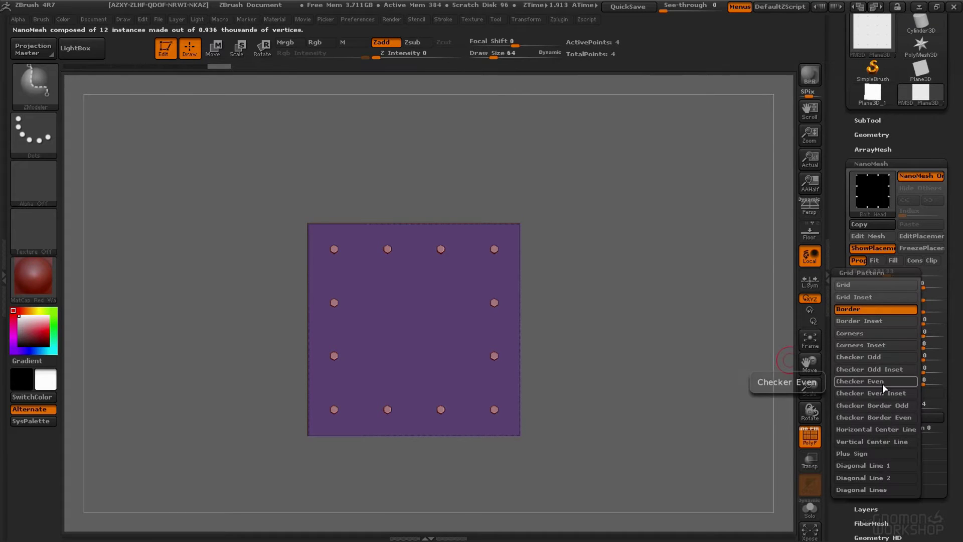
{"action": "left_click", "coordinate": [883, 382]}
{"action": "left_click", "coordinate": [888, 417]}
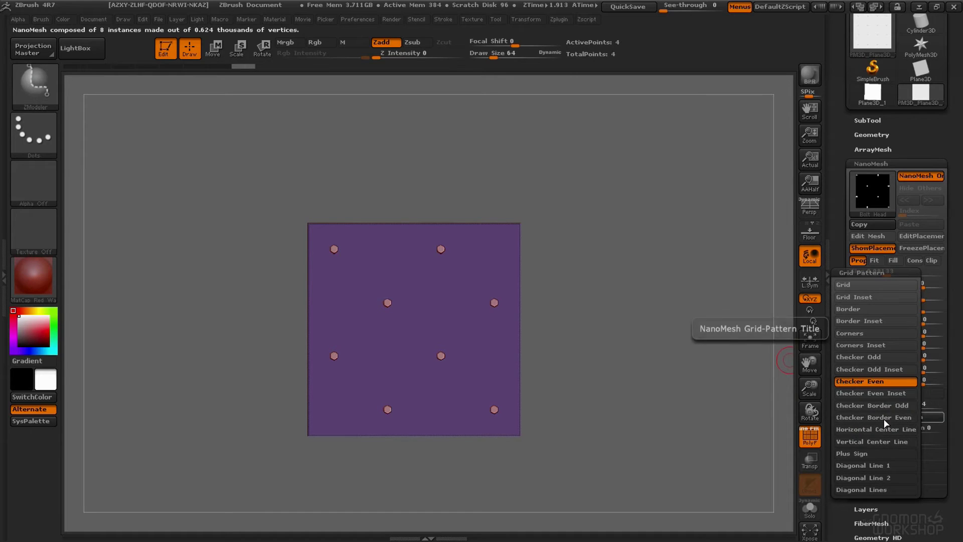
{"action": "left_click", "coordinate": [869, 358]}
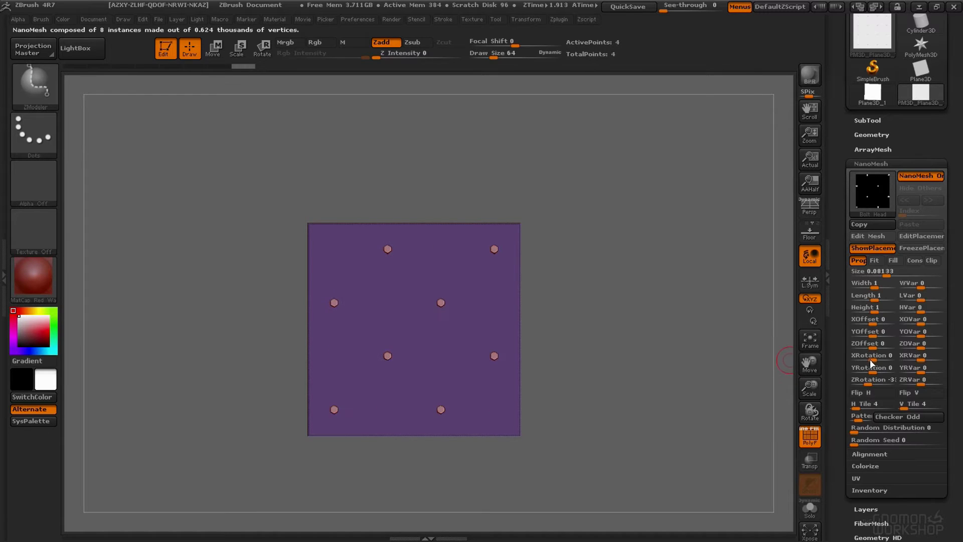
Step: Try Diagonal Line 1 and 2, settle on Diagonal Lines, and recentre the plane
{"action": "left_click", "coordinate": [895, 417]}
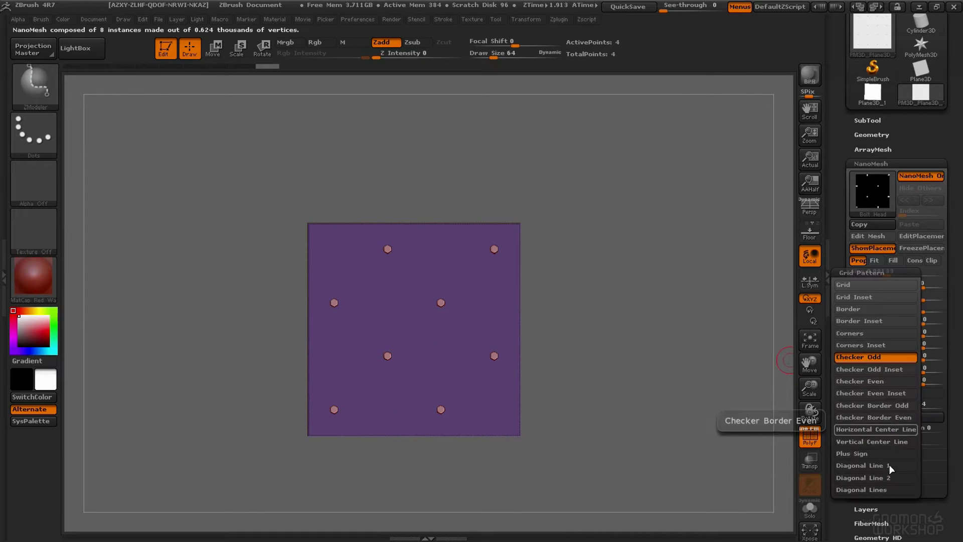
{"action": "left_click", "coordinate": [886, 467]}
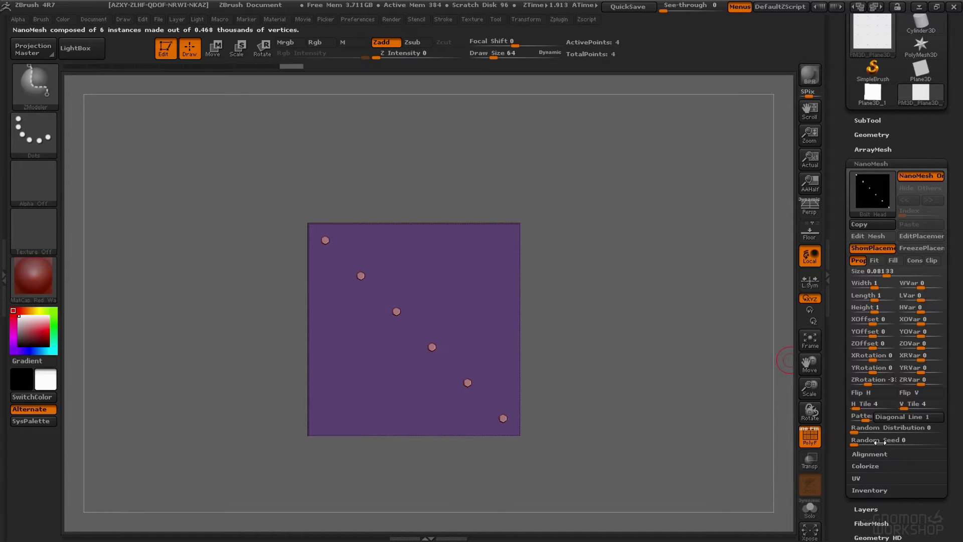
{"action": "left_click", "coordinate": [890, 417]}
{"action": "left_click", "coordinate": [889, 434]}
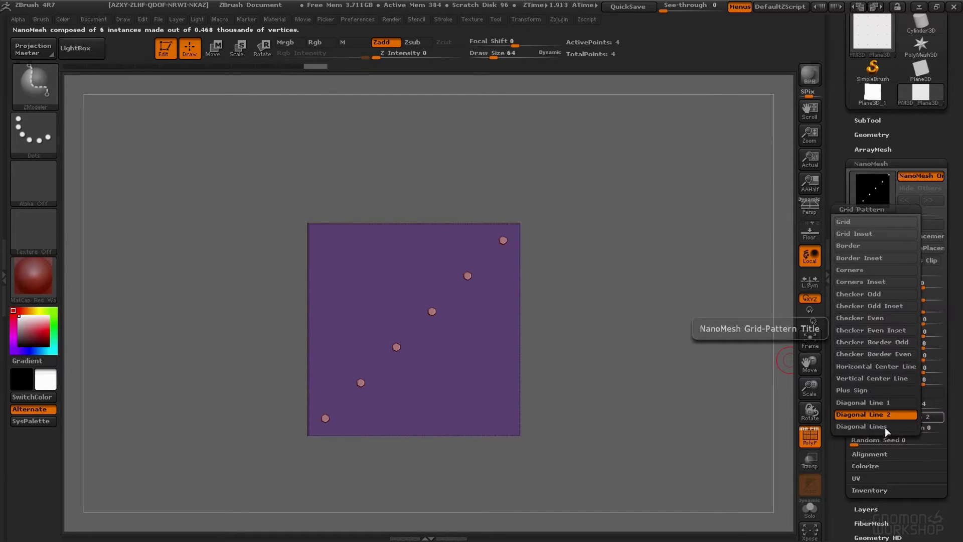
{"action": "left_click", "coordinate": [883, 425]}
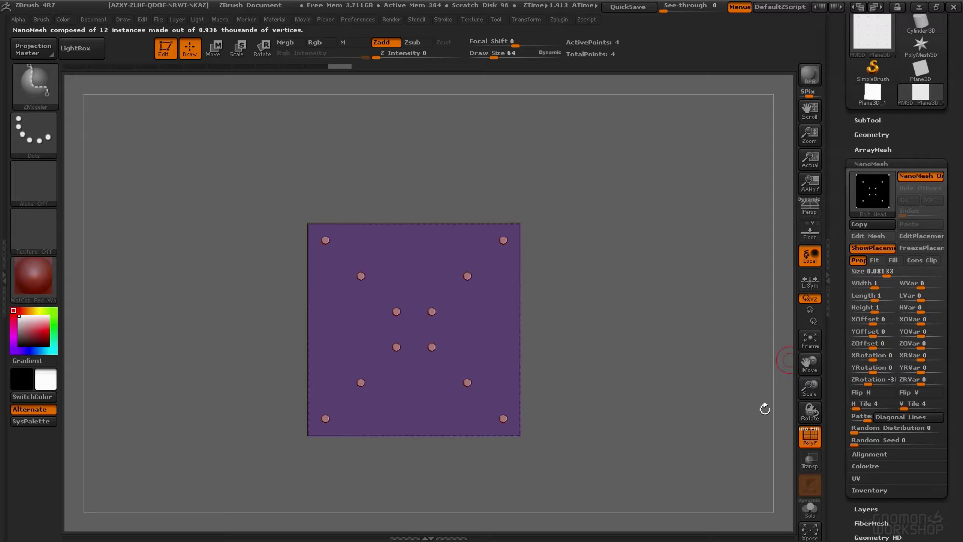
{"action": "mouse_move", "coordinate": [596, 343]}
{"action": "left_mouse_down"}
{"action": "mouse_move", "coordinate": [570, 293]}
{"action": "mouse_move", "coordinate": [612, 273]}
{"action": "mouse_move", "coordinate": [551, 211]}
{"action": "left_mouse_up"}
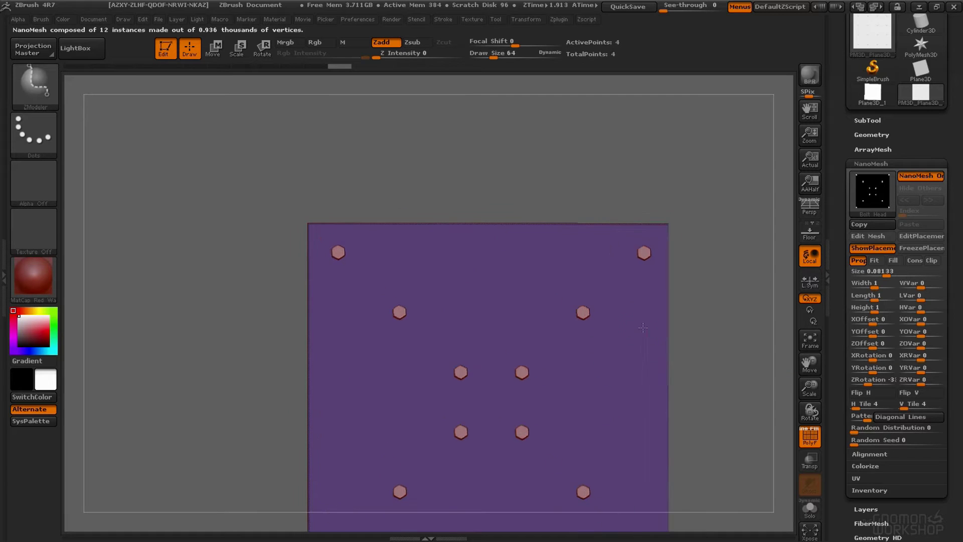
{"action": "left_click_drag", "start_coordinate": [516, 168], "coordinate": [509, 101], "text": "alt"}
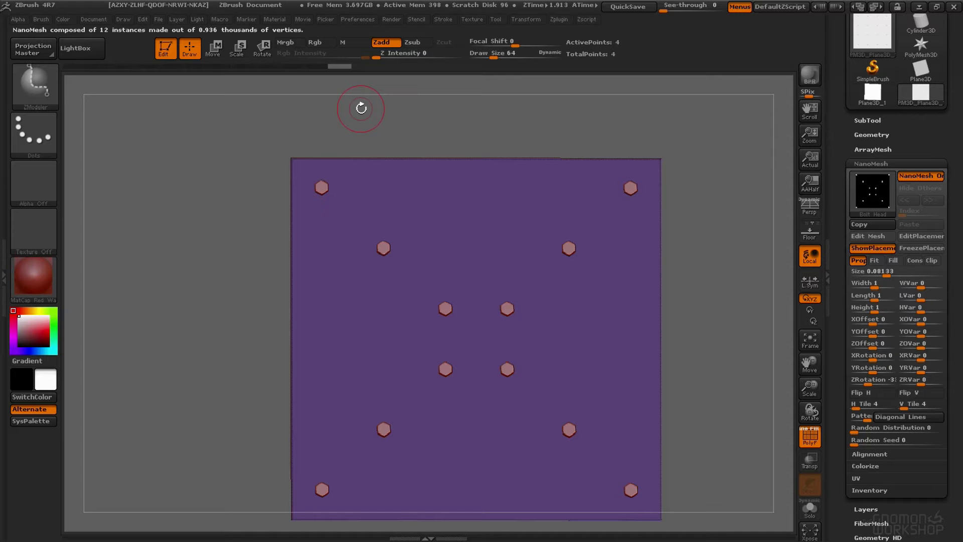
{"action": "mouse_move", "coordinate": [413, 133]}
{"action": "left_mouse_down", "text": "alt"}
{"action": "mouse_move", "coordinate": [710, 270]}
{"action": "mouse_move", "coordinate": [737, 336]}
{"action": "mouse_move", "coordinate": [650, 239]}
{"action": "mouse_move", "coordinate": [657, 258]}
{"action": "left_mouse_up", "text": "alt"}
{"action": "left_click_drag", "start_coordinate": [539, 238], "coordinate": [587, 207], "text": "alt"}
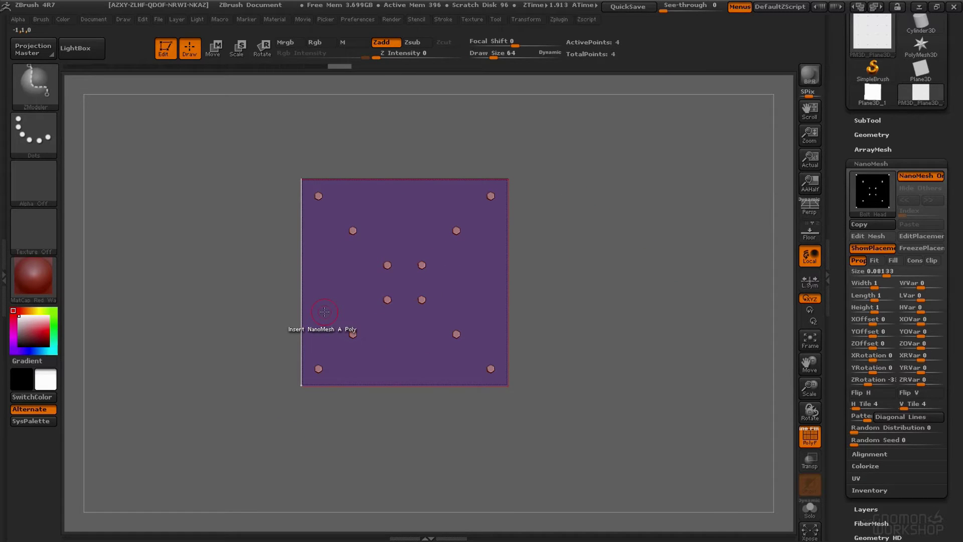
Step: Load PolySphere.ZTL from LightBox's Tool tab and set its SDiv to 1
{"action": "left_click", "coordinate": [76, 47]}
{"action": "left_click", "coordinate": [136, 80]}
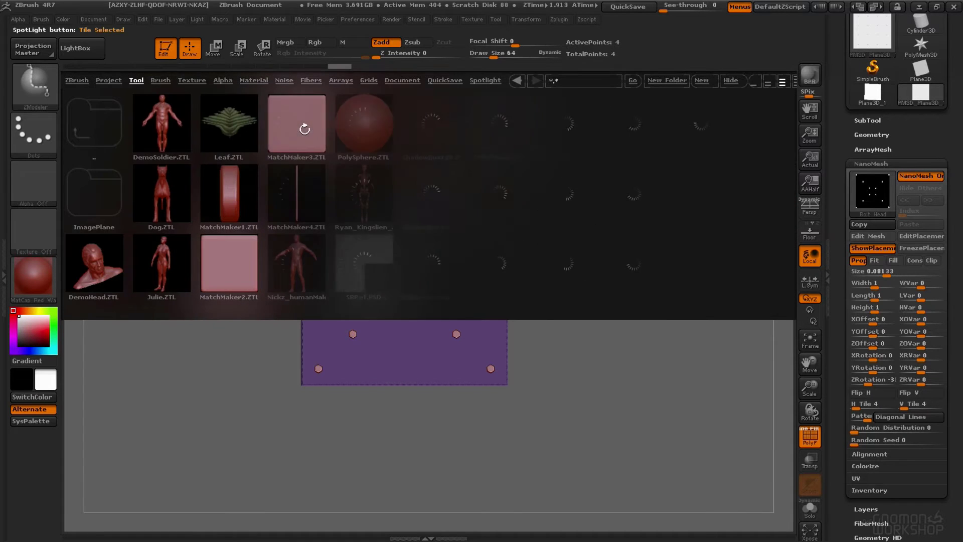
{"action": "double_click", "coordinate": [355, 125]}
{"action": "left_click", "coordinate": [76, 47]}
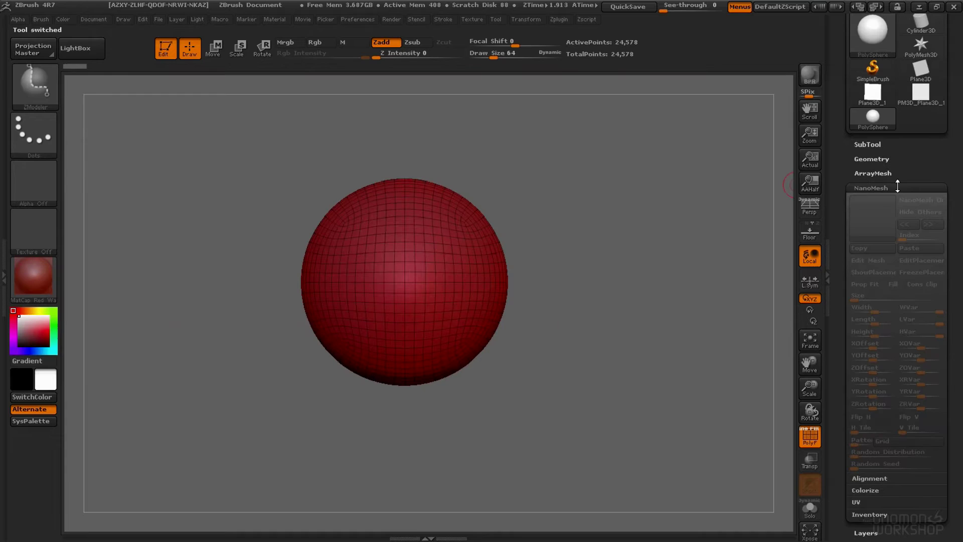
{"action": "left_click", "coordinate": [875, 159]}
{"action": "left_click", "coordinate": [886, 196]}
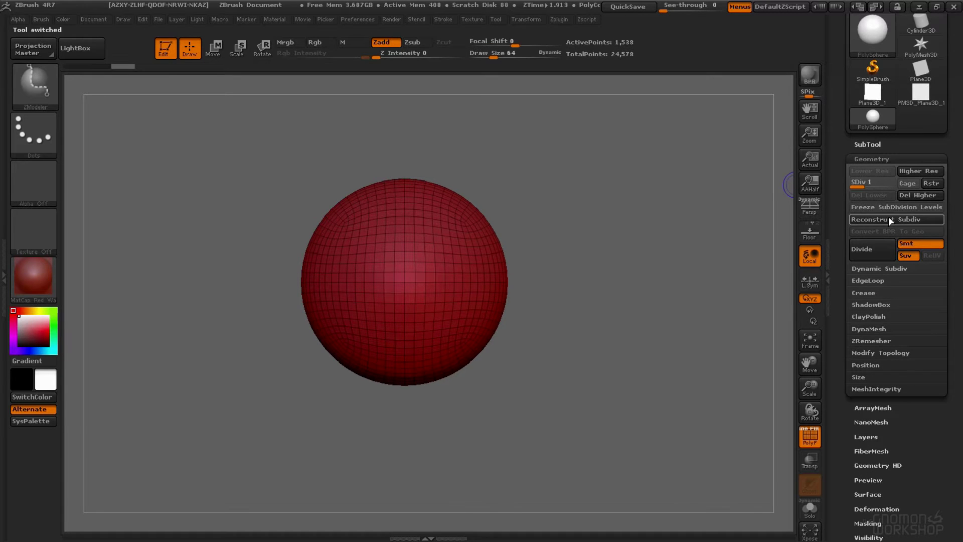
{"action": "left_click", "coordinate": [888, 218]}
Step: Delete the sphere's higher subdivisions and insert a hexagon bolt NanoMesh on a front polygon
{"action": "scroll", "coordinate": [435, 239], "scroll_direction": "up", "scroll_amount": 5}
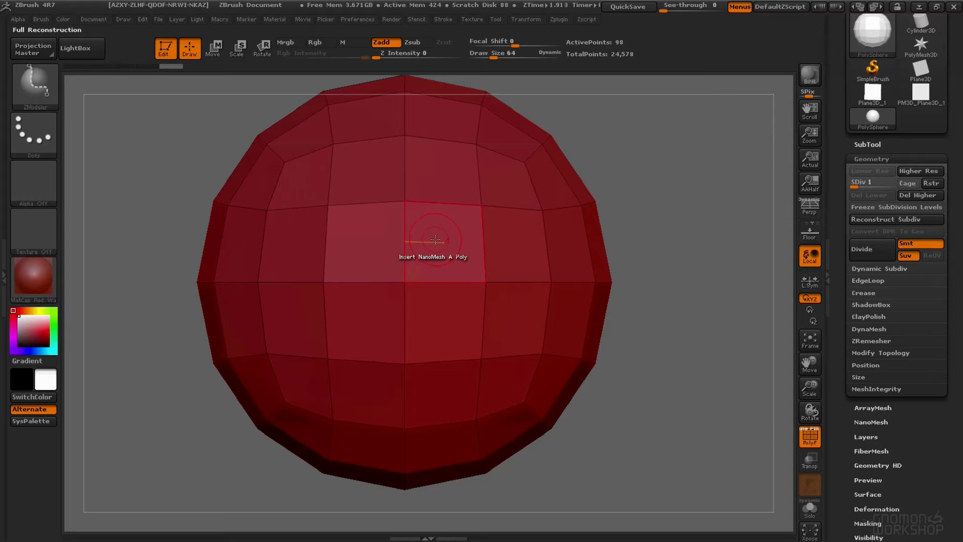
{"action": "key", "text": "space"}
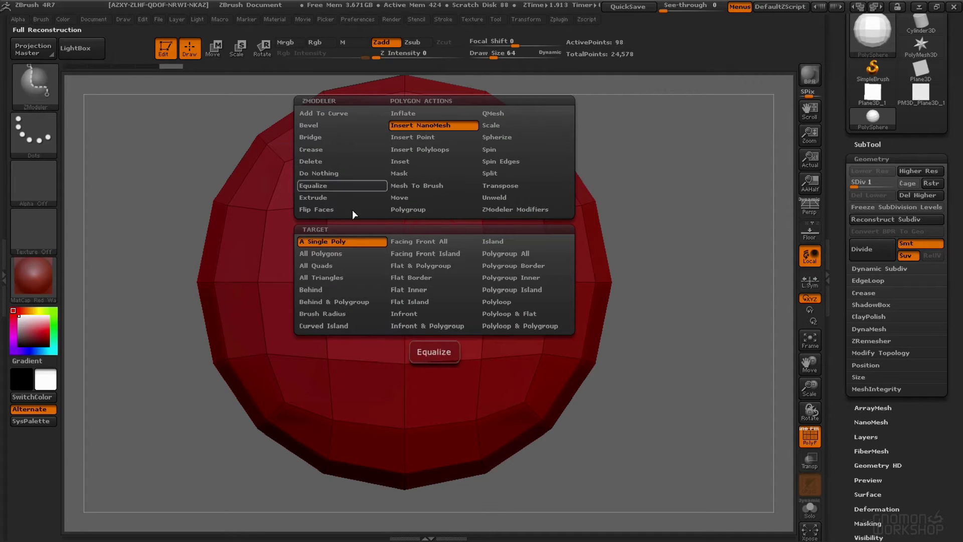
{"action": "left_click", "coordinate": [442, 242]}
{"action": "left_click", "coordinate": [443, 242]}
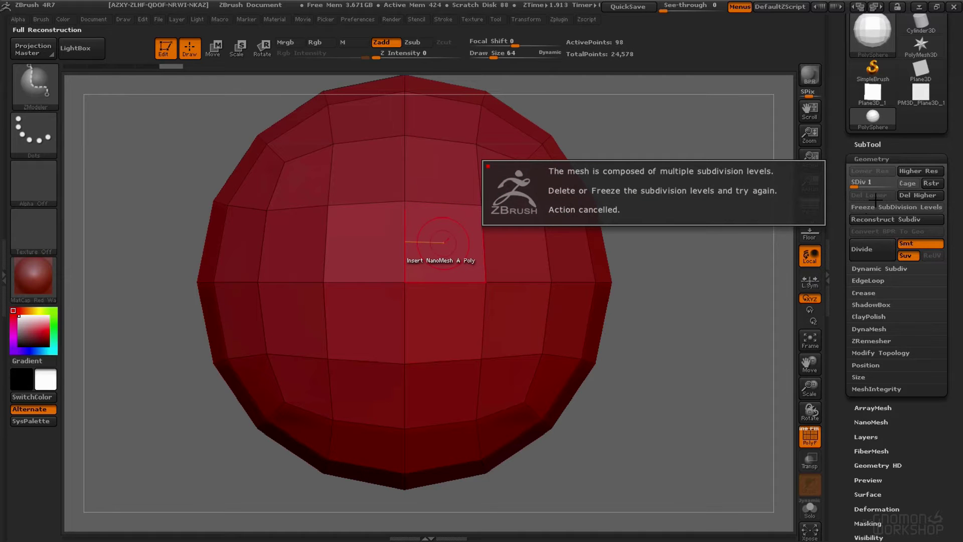
{"action": "left_click", "coordinate": [928, 194]}
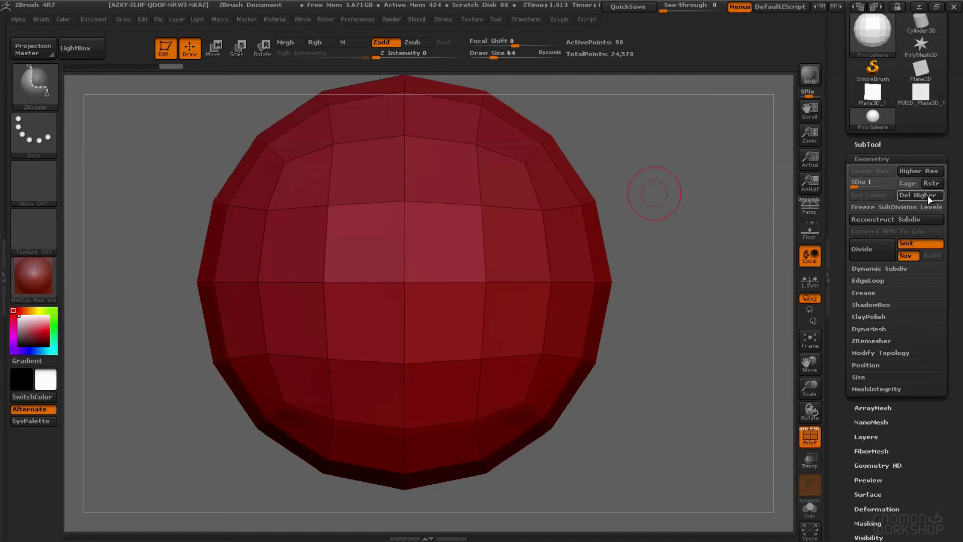
{"action": "left_click", "coordinate": [446, 242]}
{"action": "left_click_drag", "start_coordinate": [722, 137], "coordinate": [772, 183], "text": "alt"}
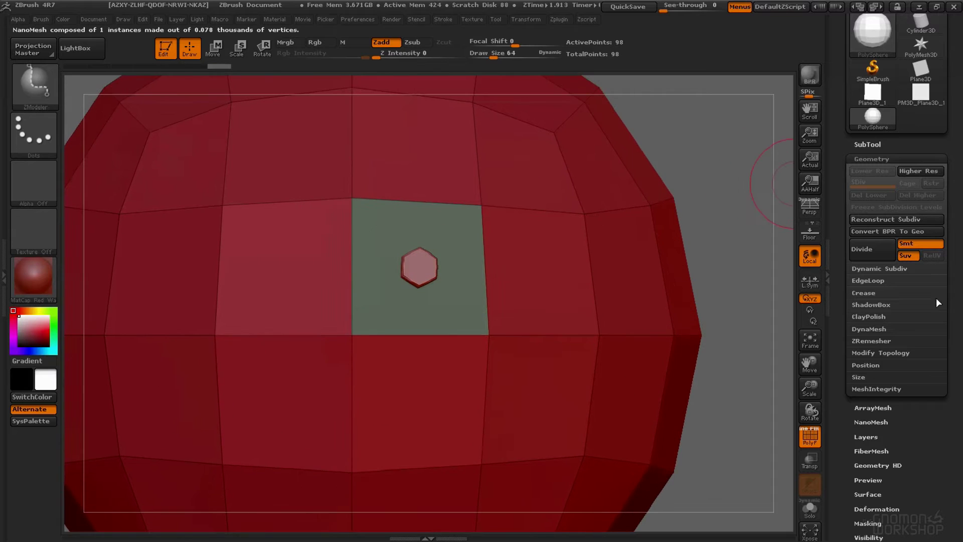
{"action": "left_click_drag", "start_coordinate": [885, 410], "coordinate": [887, 358]}
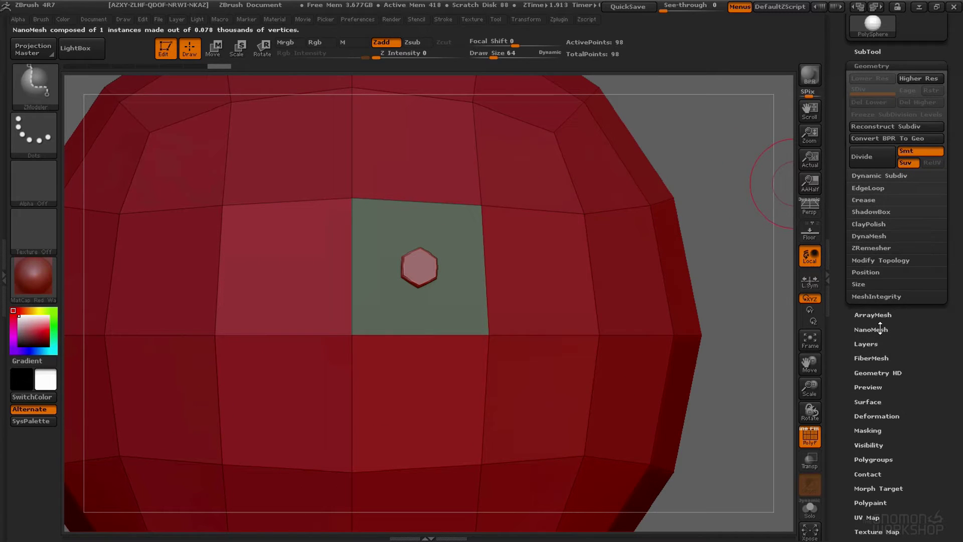
Step: Tile the sphere's bolt 4 by 4 in the Diagonal Lines pattern, checking it from the side
{"action": "left_click", "coordinate": [880, 329]}
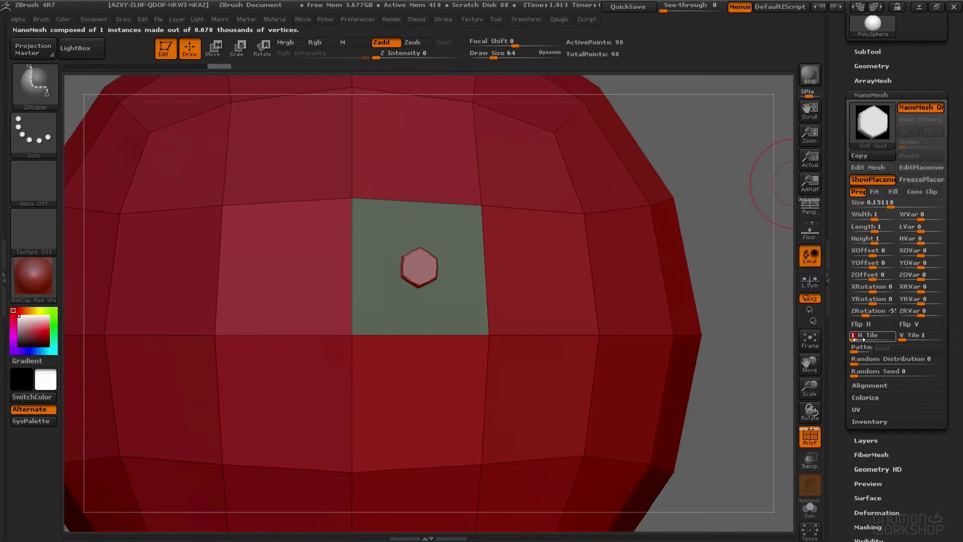
{"action": "type", "text": "4"}
{"action": "key", "text": "Return"}
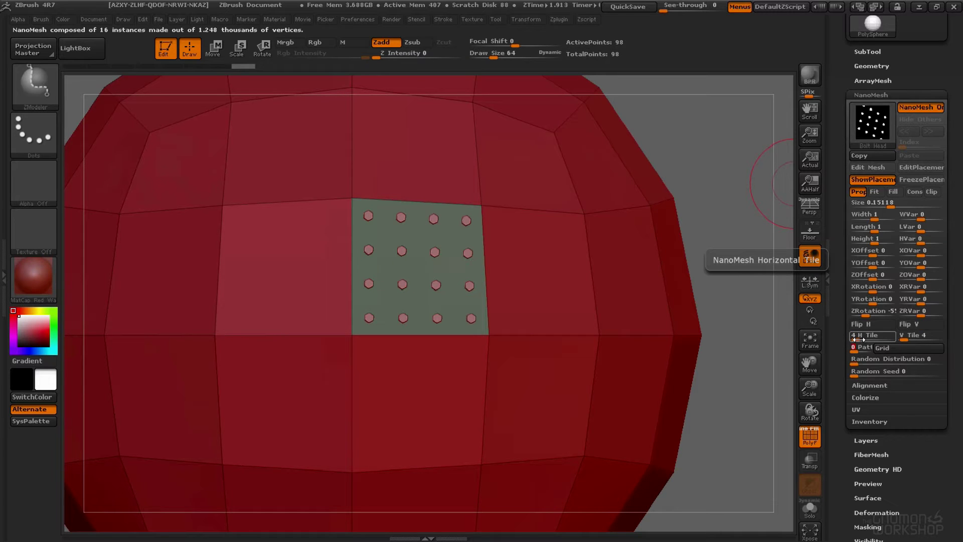
{"action": "left_click", "coordinate": [903, 348]}
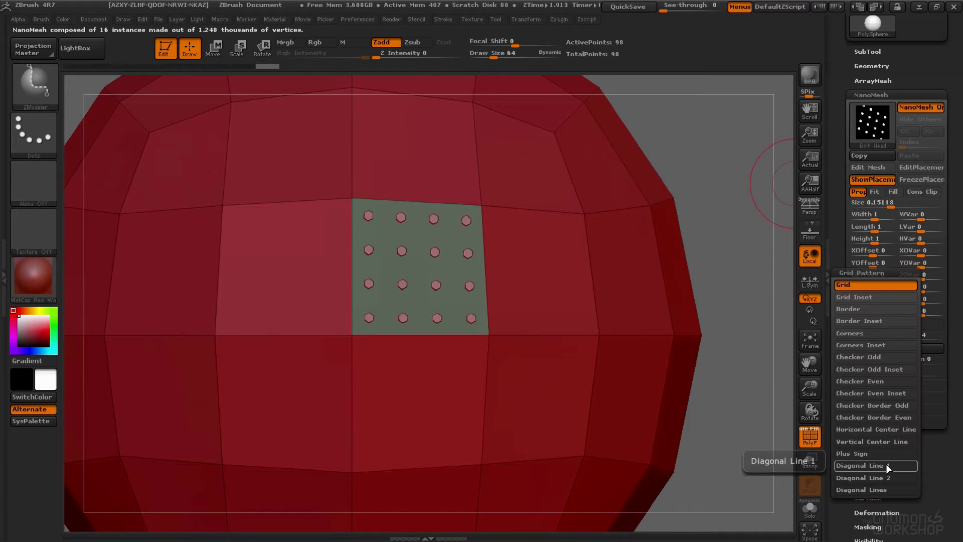
{"action": "left_click", "coordinate": [886, 465]}
{"action": "left_click_drag", "start_coordinate": [782, 320], "coordinate": [839, 362]}
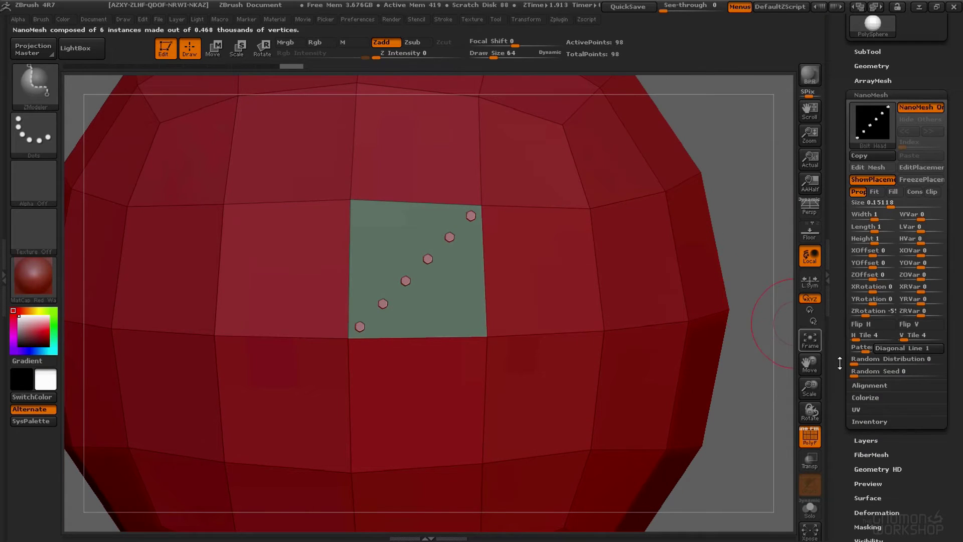
{"action": "left_click", "coordinate": [898, 348]}
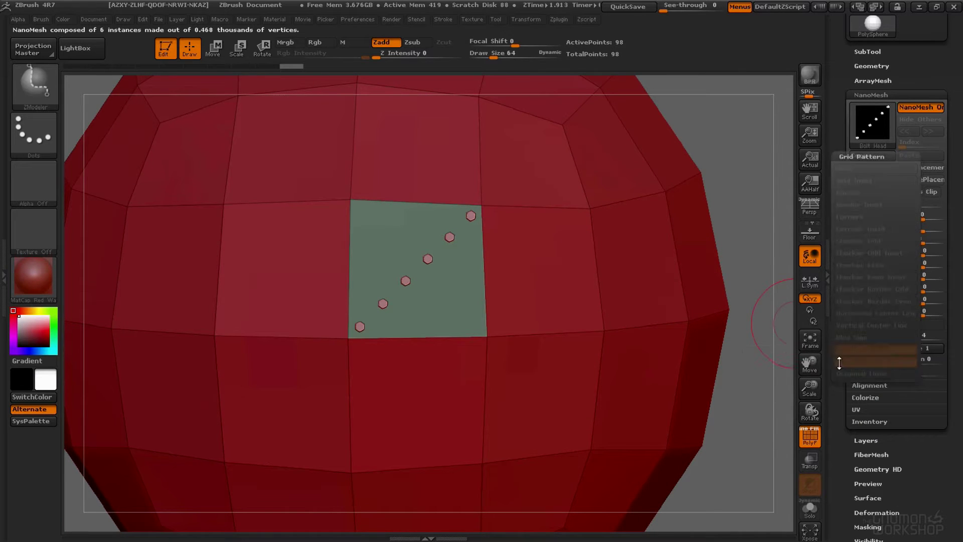
{"action": "left_click", "coordinate": [898, 348]}
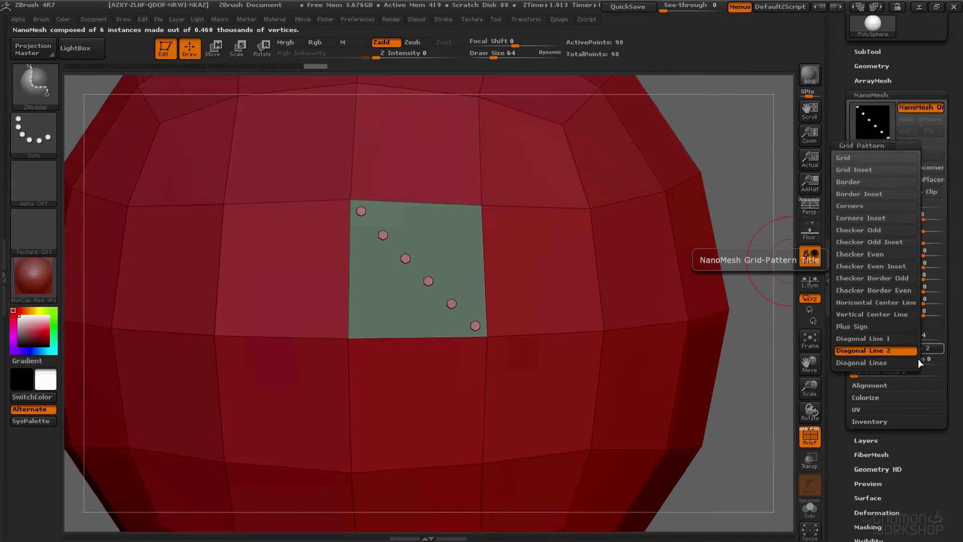
{"action": "left_click", "coordinate": [883, 362]}
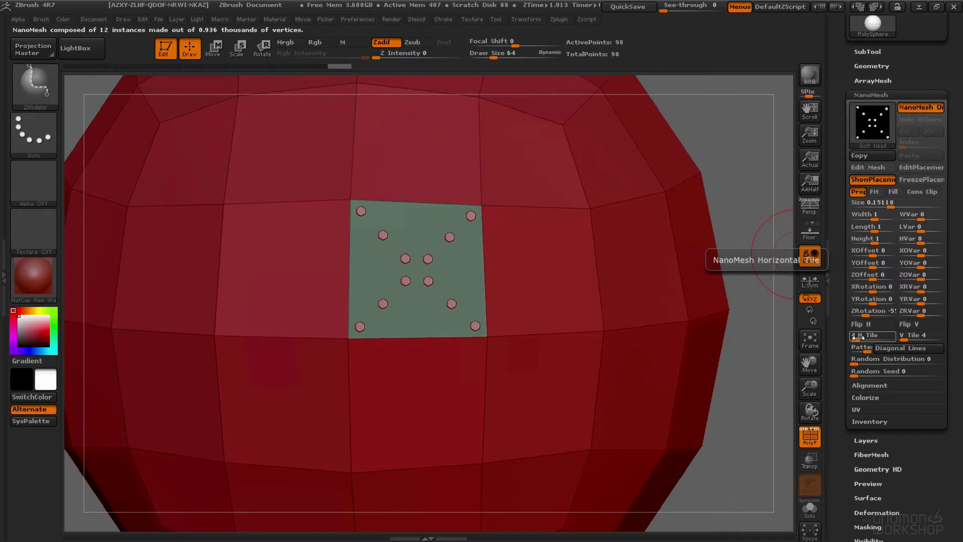
{"action": "mouse_move", "coordinate": [100, 111]}
{"action": "left_mouse_down"}
{"action": "mouse_move", "coordinate": [506, 279]}
{"action": "mouse_move", "coordinate": [484, 334]}
{"action": "left_mouse_up"}
{"action": "left_click_drag", "start_coordinate": [555, 215], "coordinate": [528, 274]}
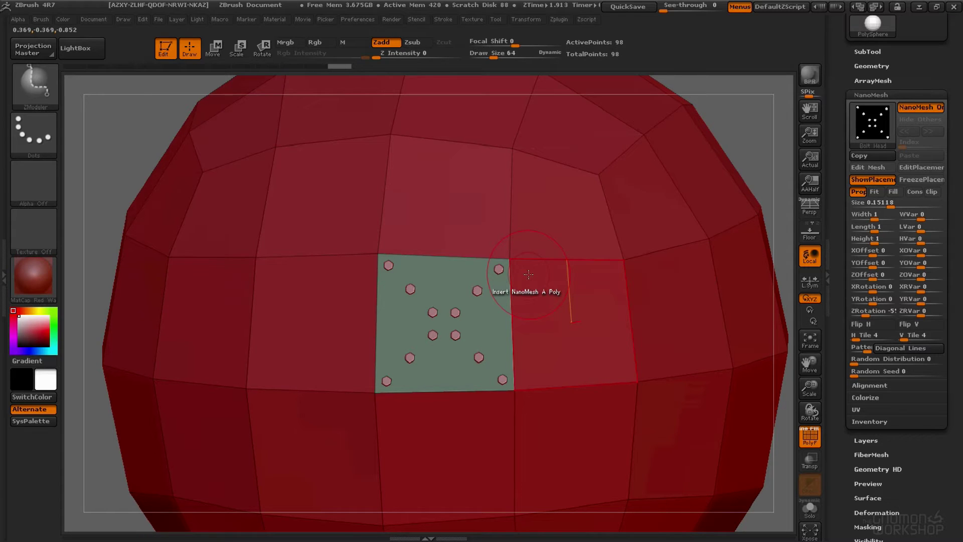
Step: Insert a Phillips screw NanoMesh at the centre of the bolt patch
{"action": "left_click", "coordinate": [446, 318]}
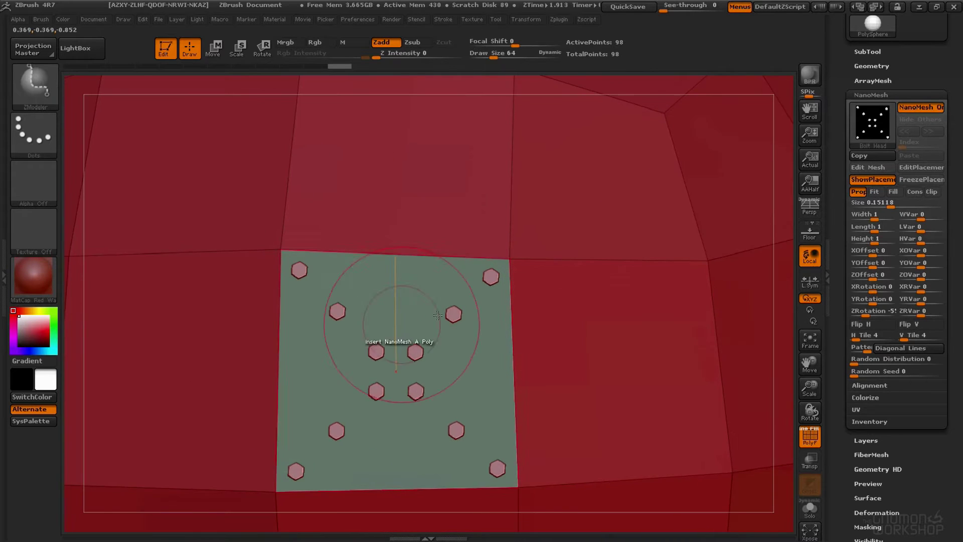
{"action": "right_click_drag", "start_coordinate": [485, 274], "coordinate": [462, 346], "text": "ctrl"}
{"action": "left_click", "coordinate": [462, 346]}
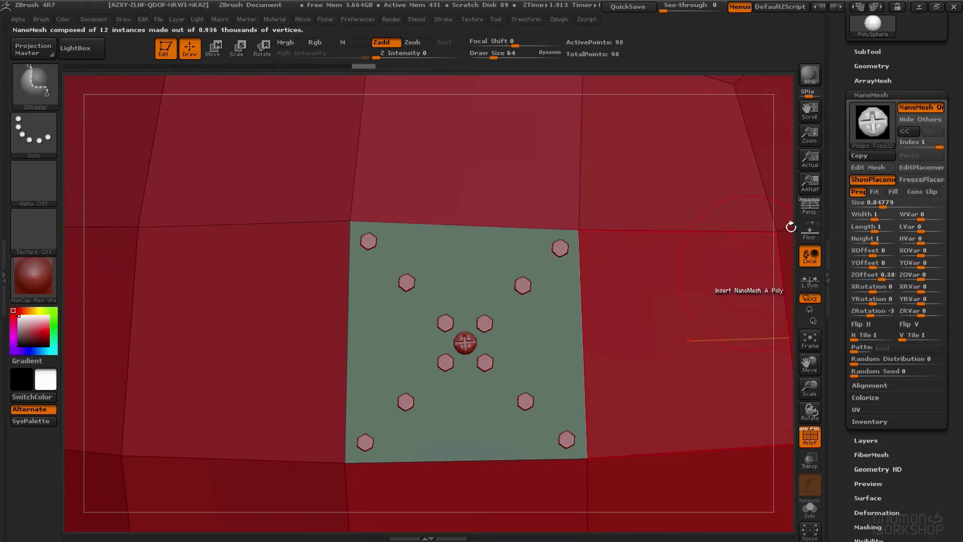
Step: Select the Phillips screw NanoMesh layer and raise its H and V Tile to 4
{"action": "left_click_drag", "start_coordinate": [929, 142], "coordinate": [908, 144]}
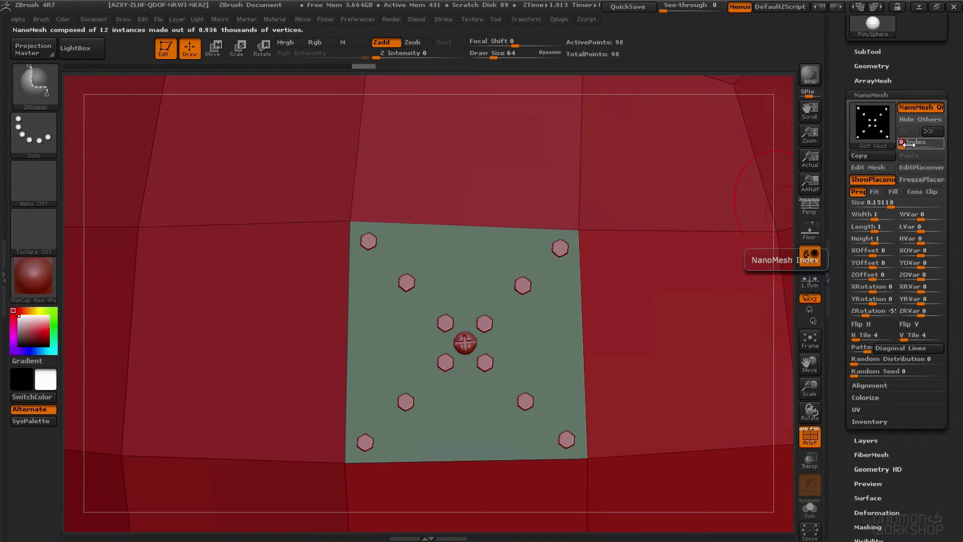
{"action": "mouse_move", "coordinate": [873, 121]}
{"action": "left_click", "coordinate": [928, 131]}
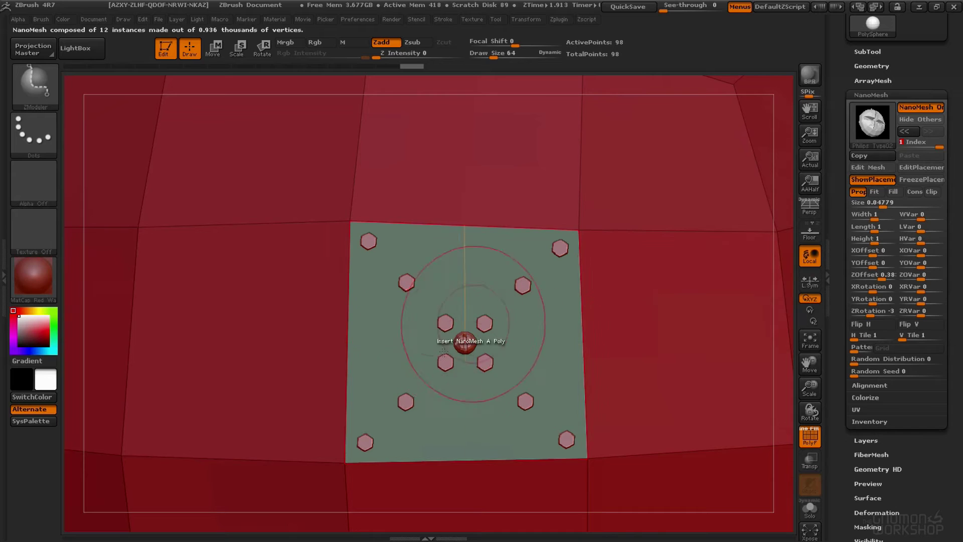
{"action": "left_click_drag", "start_coordinate": [853, 335], "coordinate": [861, 335]}
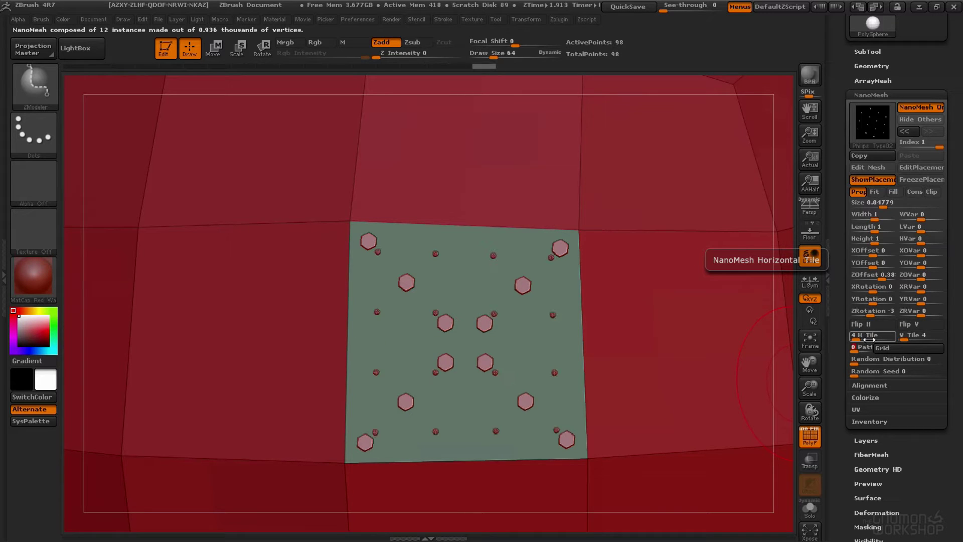
Step: Switch the screw NanoMesh pattern to Border and enlarge the instances
{"action": "left_click", "coordinate": [909, 348]}
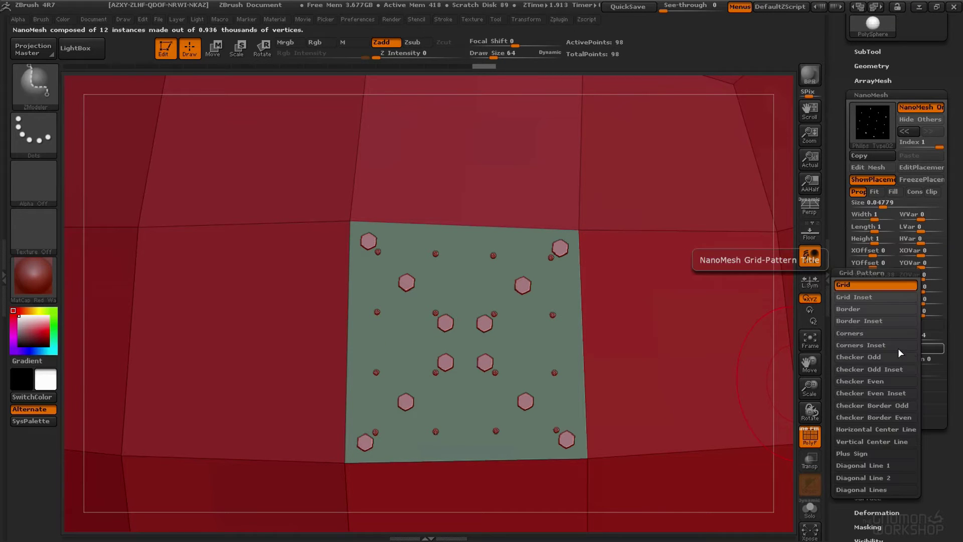
{"action": "left_click", "coordinate": [874, 307]}
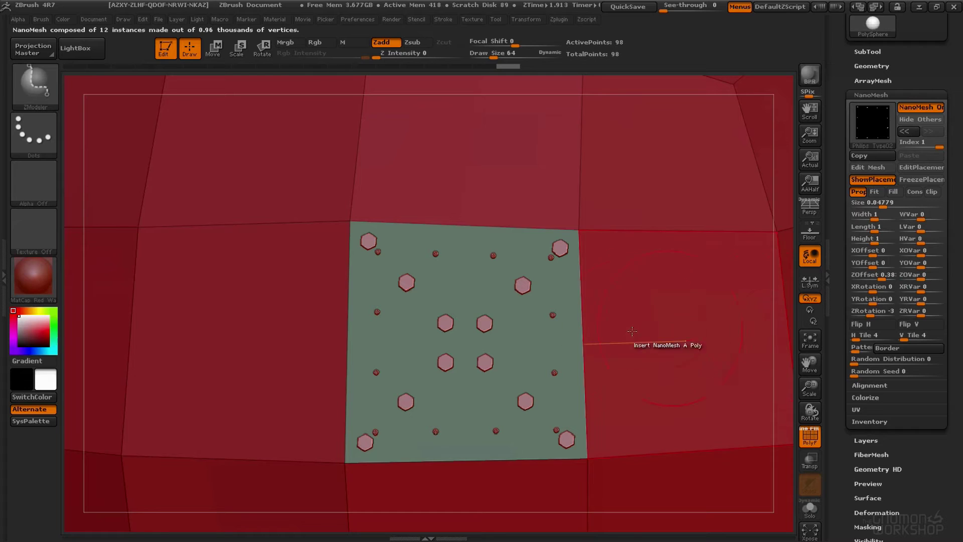
{"action": "left_click_drag", "start_coordinate": [886, 208], "coordinate": [891, 207]}
{"action": "left_click_drag", "start_coordinate": [687, 281], "coordinate": [698, 270]}
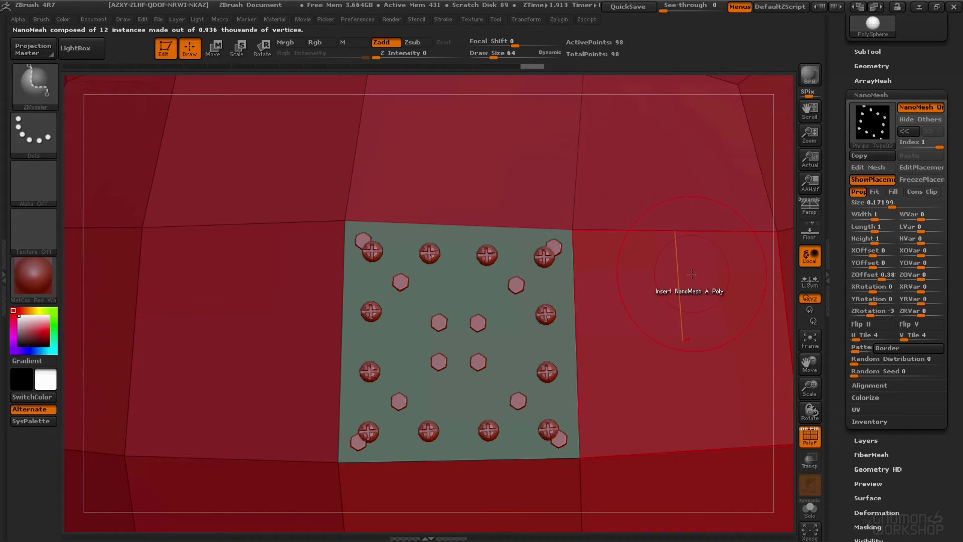
Step: Try other grid patterns, settle on Plus Sign, and shrink Size to about 0.114
{"action": "left_click", "coordinate": [910, 351]}
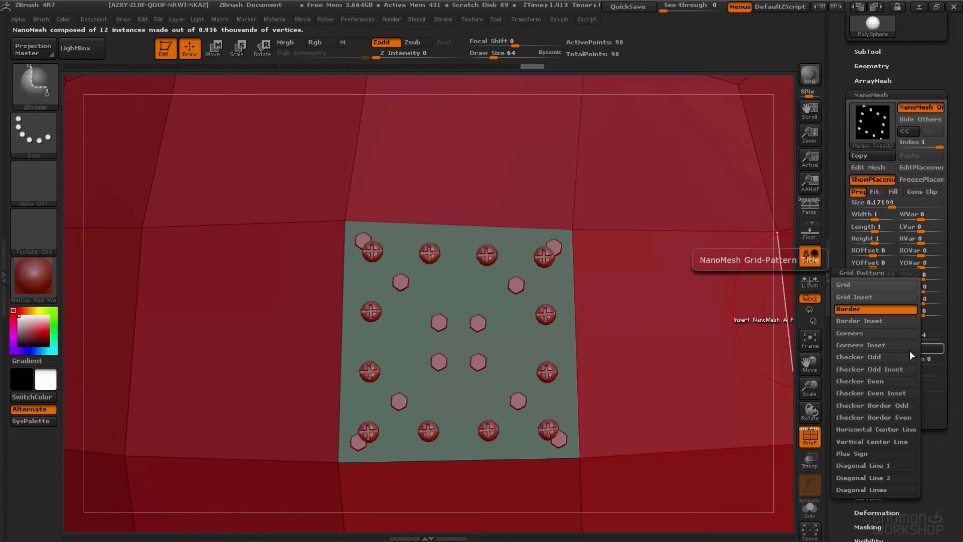
{"action": "left_click", "coordinate": [860, 347]}
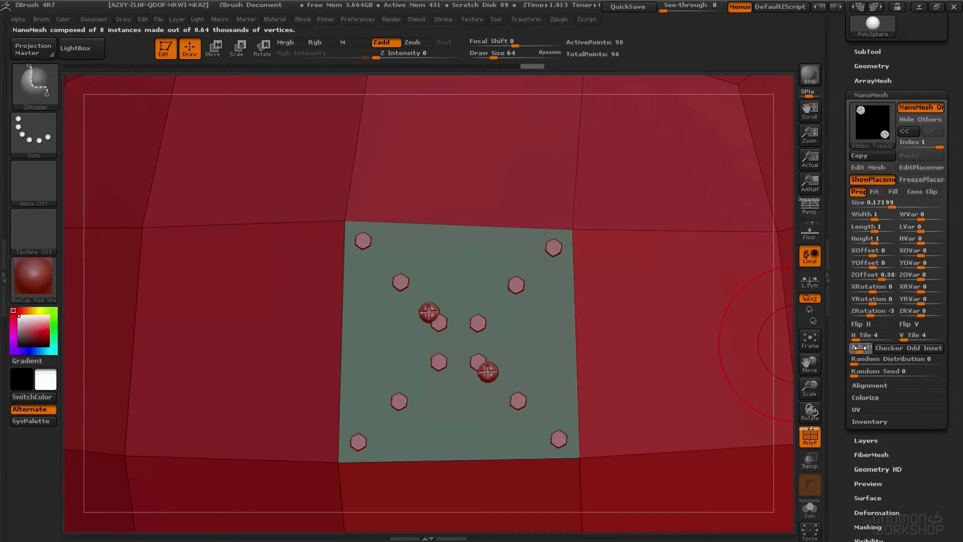
{"action": "left_click", "coordinate": [860, 347]}
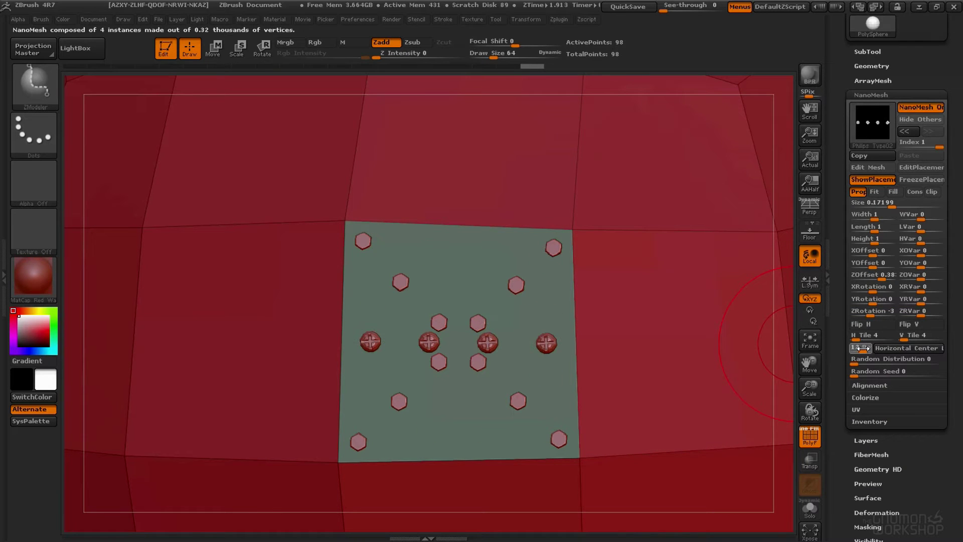
{"action": "left_click", "coordinate": [859, 347]}
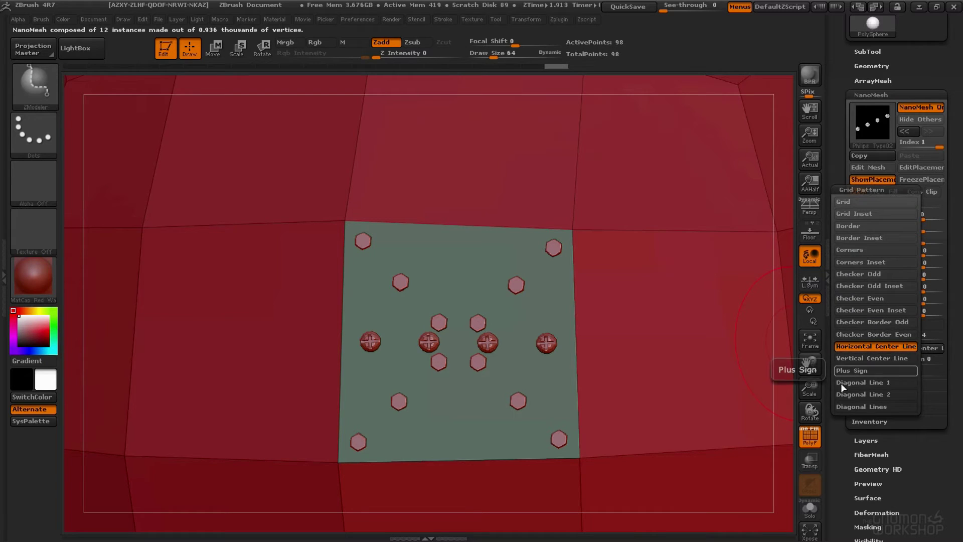
{"action": "left_click", "coordinate": [850, 370]}
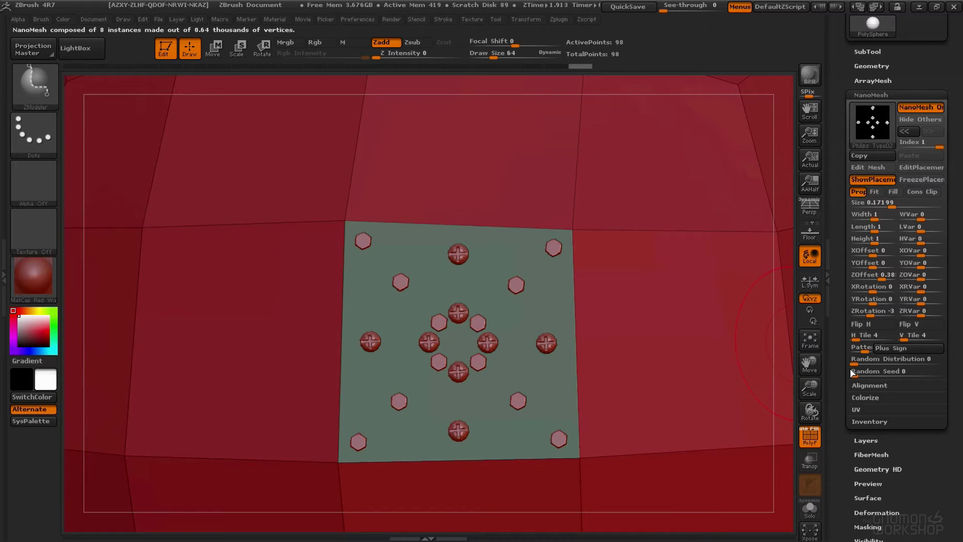
{"action": "left_click", "coordinate": [890, 203]}
{"action": "left_click_drag", "start_coordinate": [890, 202], "coordinate": [892, 205]}
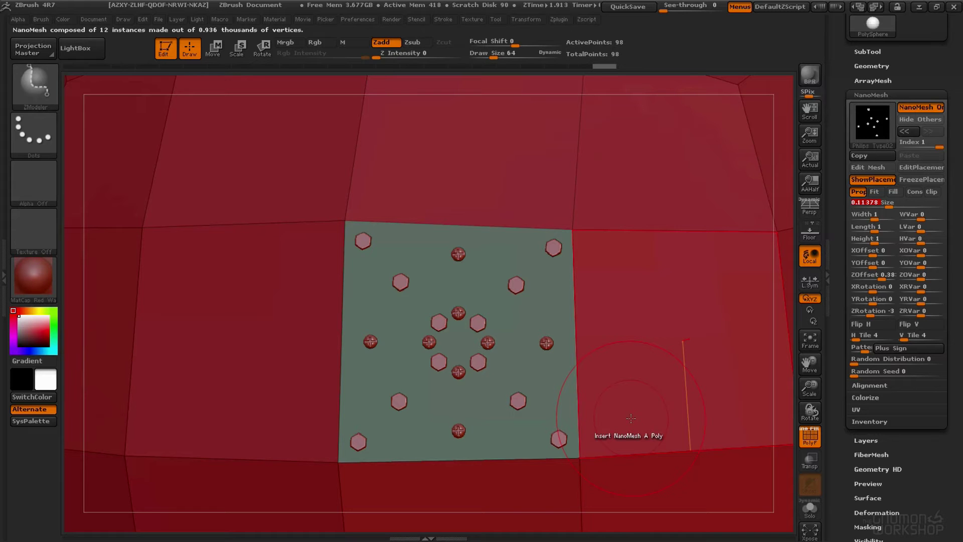
{"action": "left_click_drag", "start_coordinate": [937, 57], "coordinate": [933, 167]}
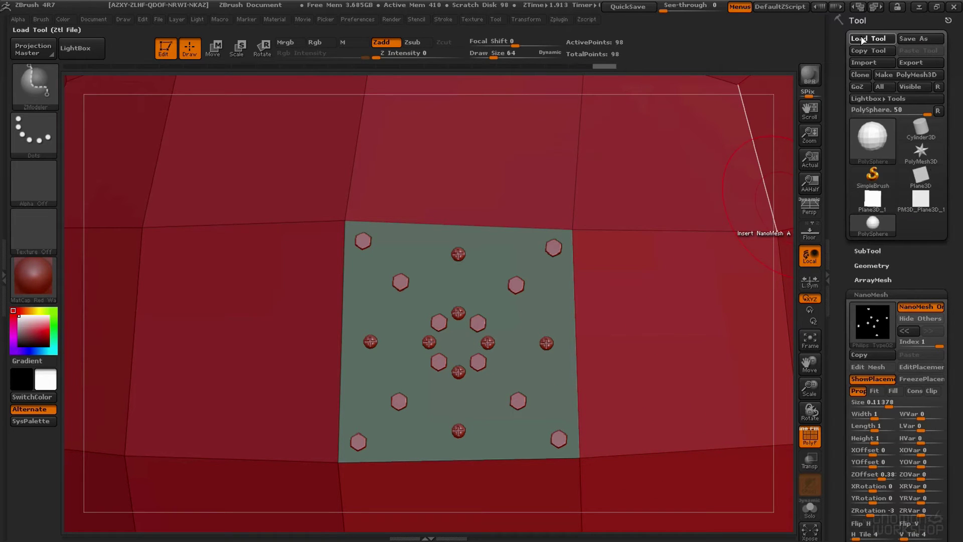
Step: Load the wallPanelBG1 tool from the nanomesh folder
{"action": "left_click", "coordinate": [863, 41]}
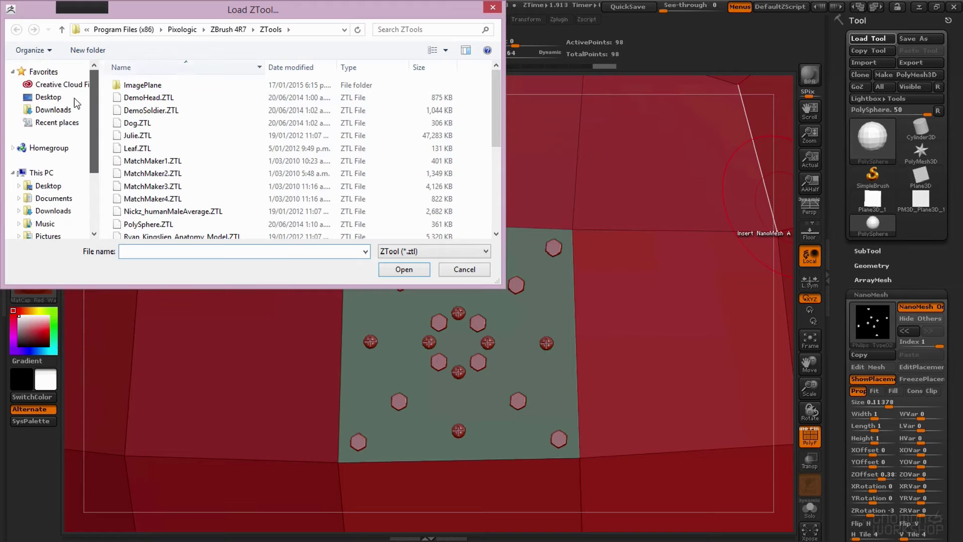
{"action": "left_click", "coordinate": [57, 123]}
{"action": "left_click", "coordinate": [150, 98]}
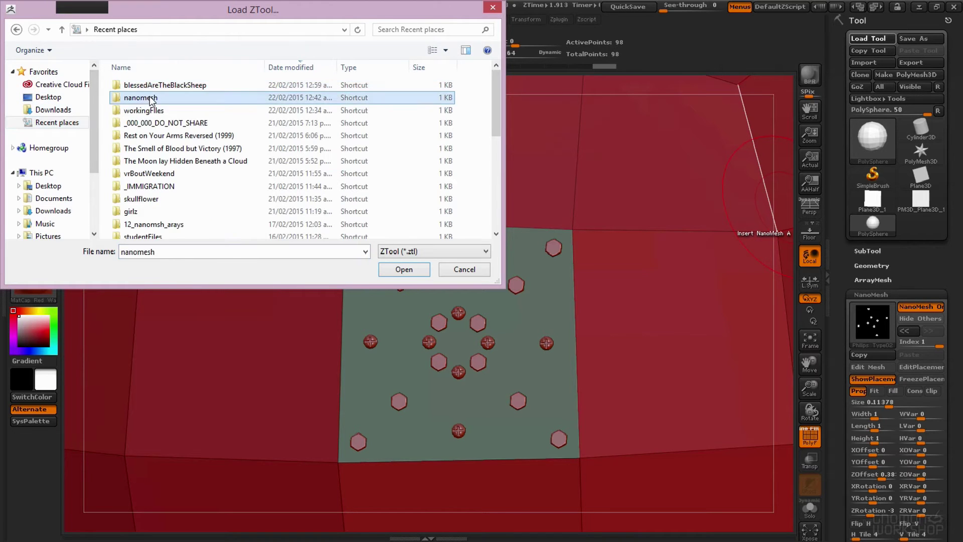
{"action": "double_click", "coordinate": [149, 99]}
{"action": "left_click", "coordinate": [142, 85]}
{"action": "left_click", "coordinate": [404, 269]}
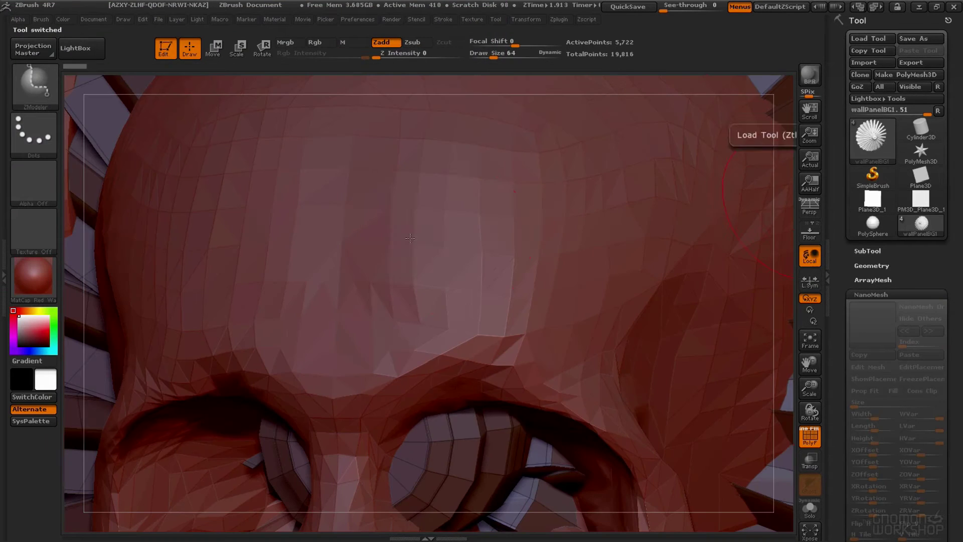
Step: Frame the wall panel, apply BasicMaterial2, and turn it to a front view
{"action": "key", "text": "f"}
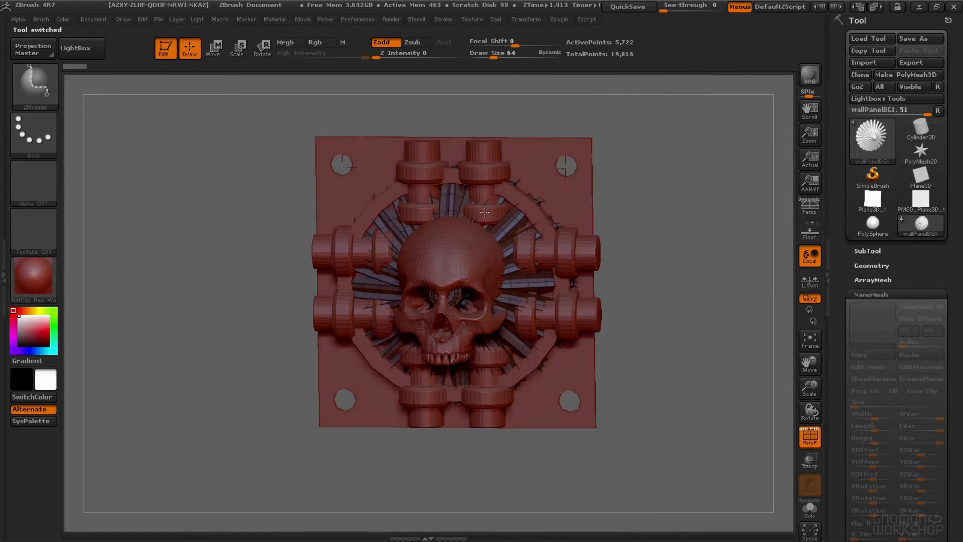
{"action": "key", "text": "m"}
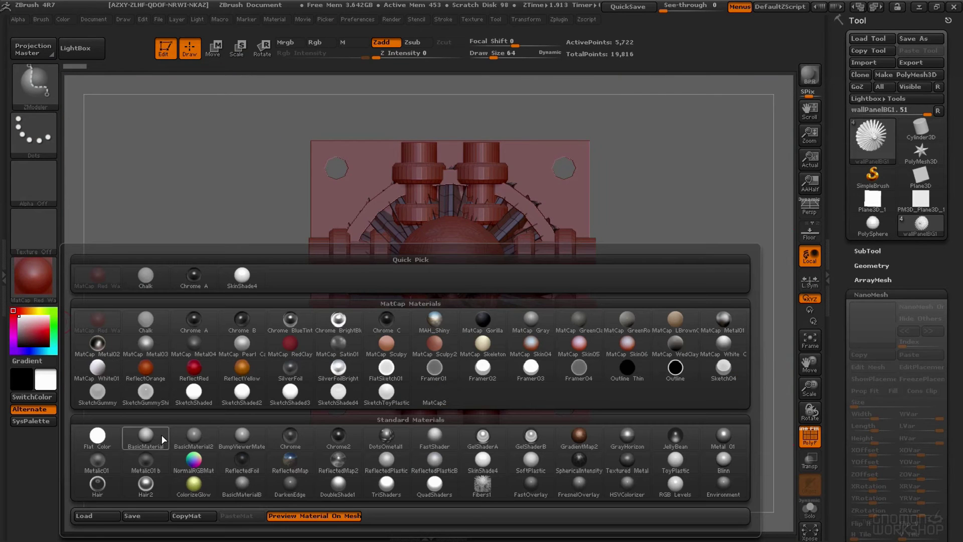
{"action": "left_click", "coordinate": [194, 436]}
{"action": "mouse_move", "coordinate": [259, 157]}
{"action": "left_mouse_down", "text": "shift"}
{"action": "mouse_move", "coordinate": [241, 204]}
{"action": "mouse_move", "coordinate": [273, 182]}
{"action": "left_mouse_up", "text": "shift"}
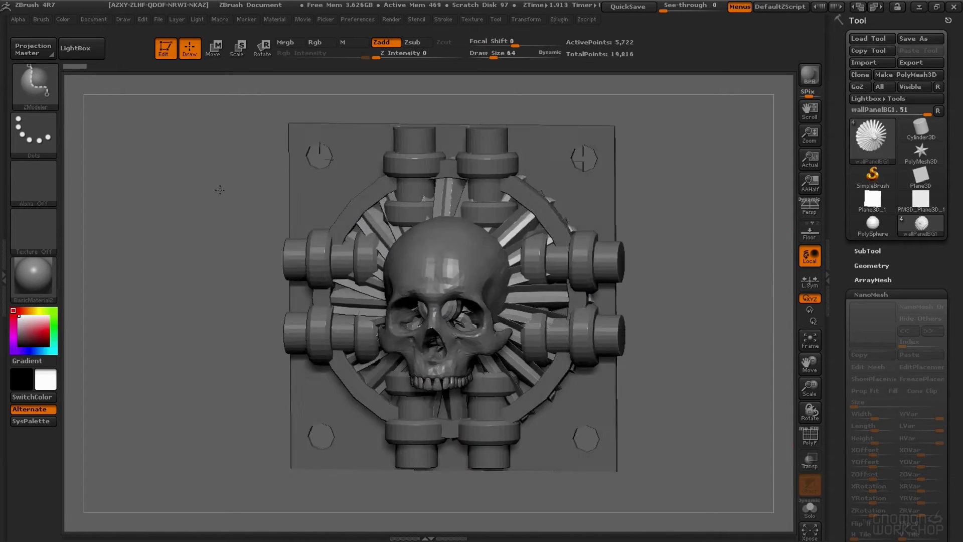
Step: Solo each subtool in turn (skull, pipes, hex panel, fan), then turn Solo off
{"action": "left_click", "coordinate": [867, 251]}
{"action": "left_click", "coordinate": [883, 145]}
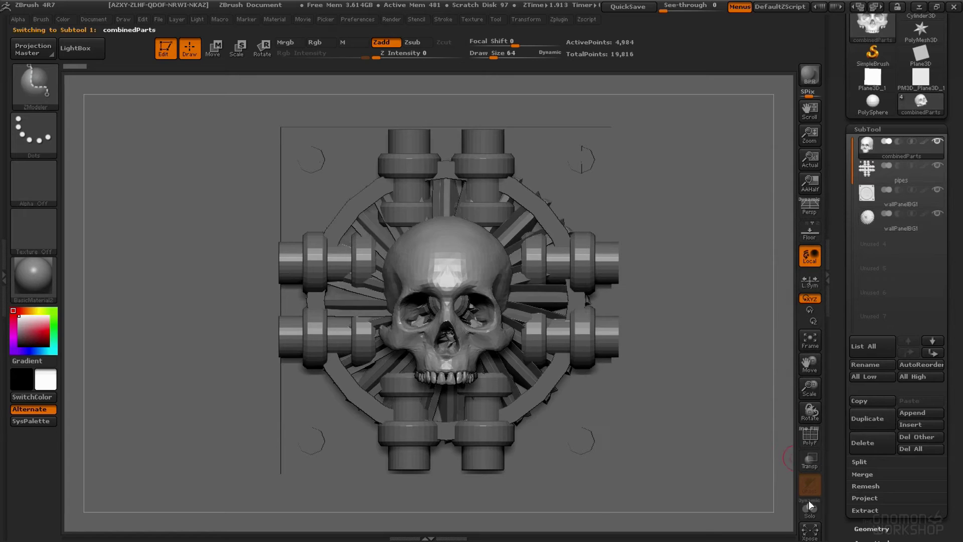
{"action": "left_click", "coordinate": [809, 508]}
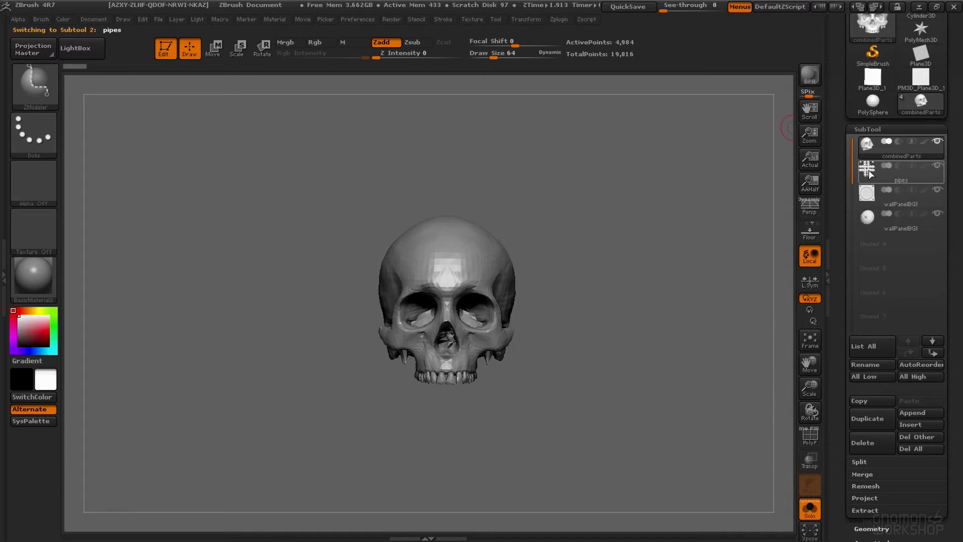
{"action": "left_click", "coordinate": [869, 173]}
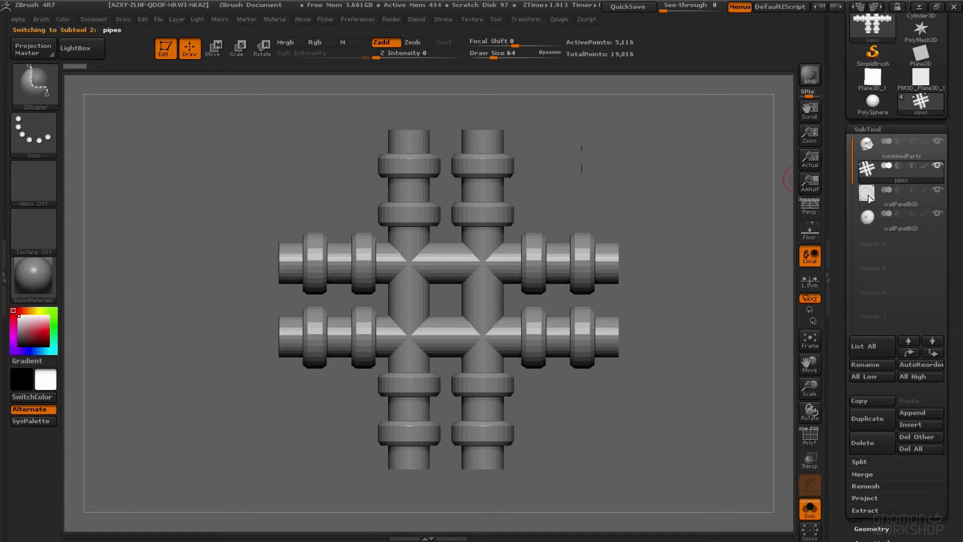
{"action": "left_click", "coordinate": [869, 199]}
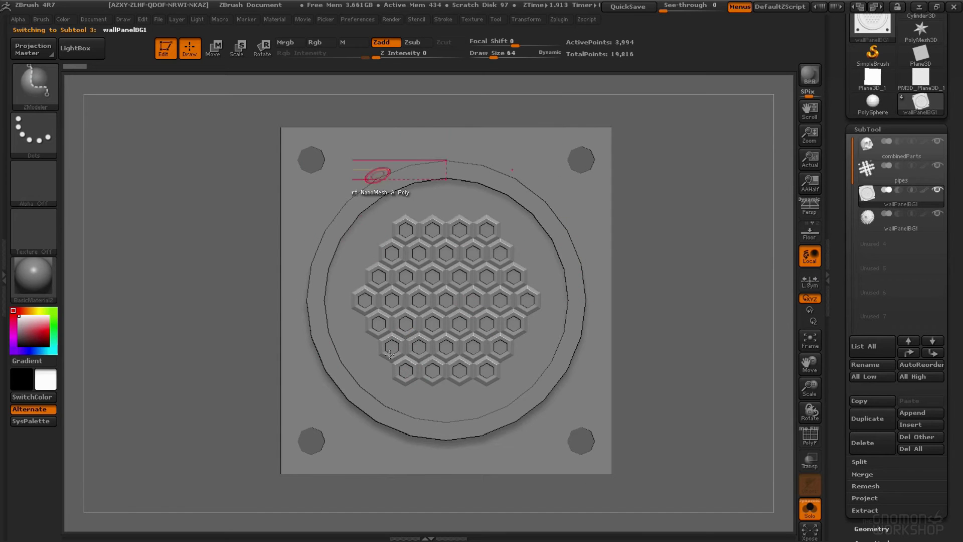
{"action": "left_click", "coordinate": [873, 220]}
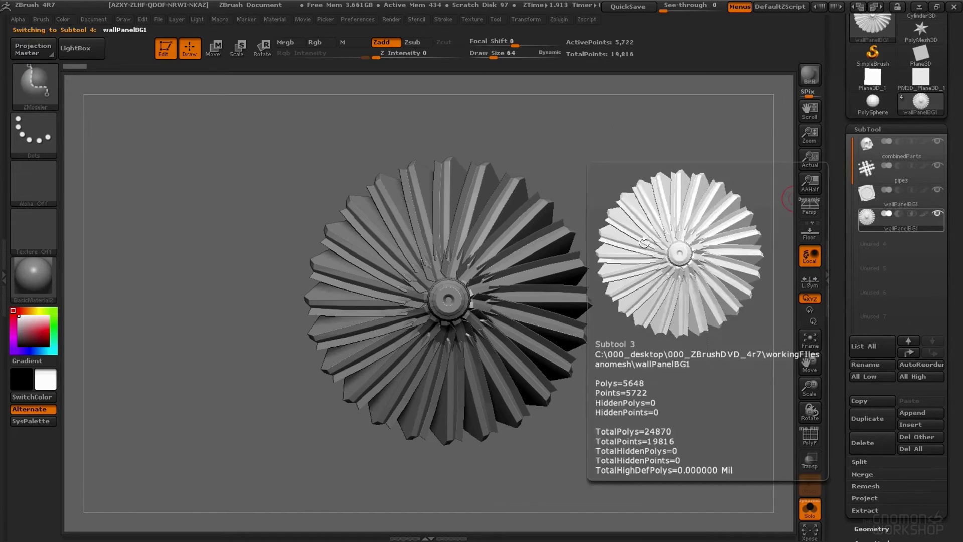
{"action": "left_click", "coordinate": [808, 509]}
{"action": "mouse_move", "coordinate": [665, 204]}
{"action": "left_mouse_down", "text": "alt"}
{"action": "mouse_move", "coordinate": [614, 159]}
{"action": "mouse_move", "coordinate": [624, 178]}
{"action": "left_mouse_up", "text": "alt"}
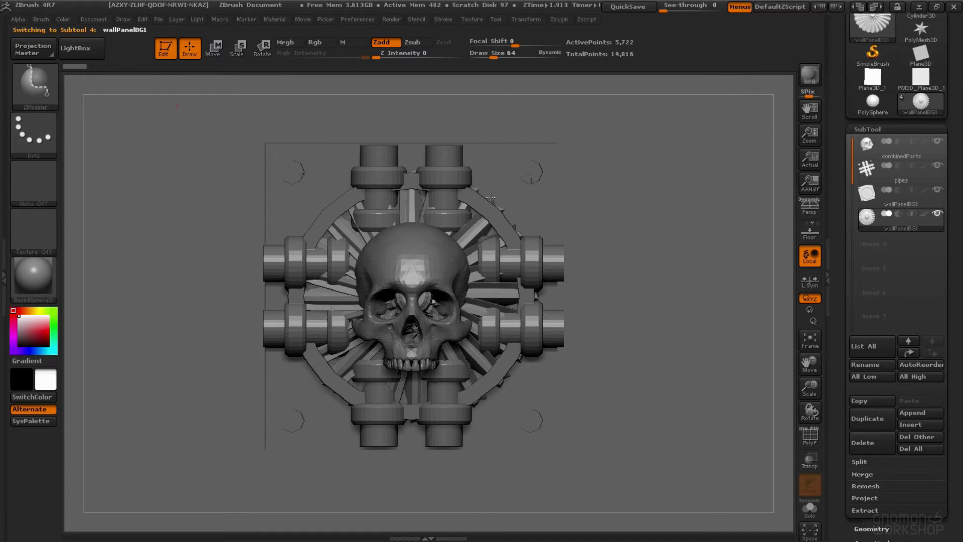
Step: Build the InsertMultiMesh brush InsertMesh.142 from all the wall panel's subtools
{"action": "left_click", "coordinate": [42, 21]}
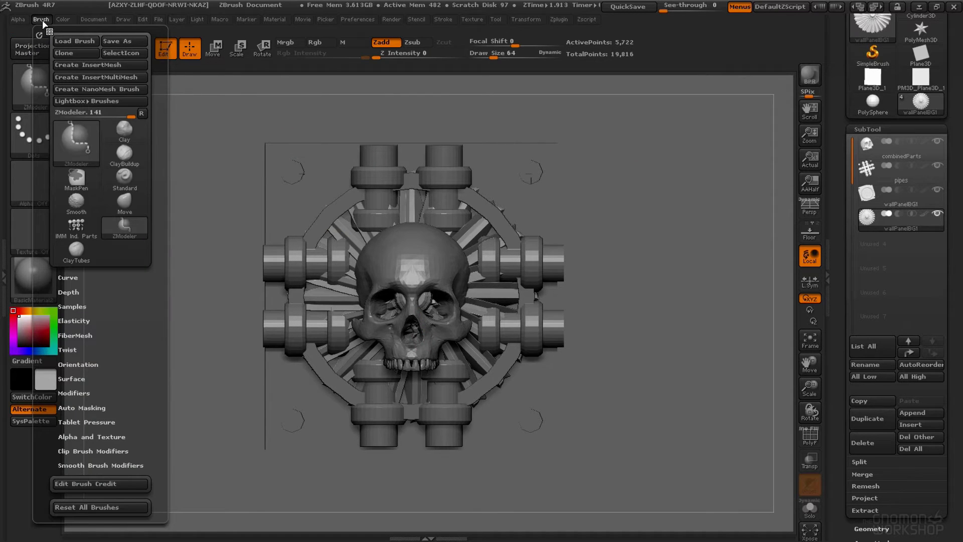
{"action": "left_click", "coordinate": [75, 78]}
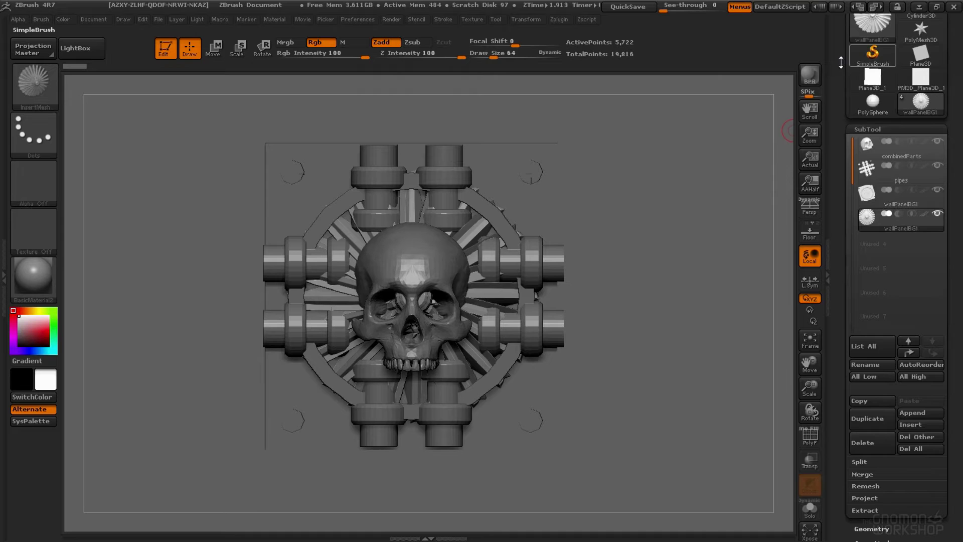
{"action": "left_click_drag", "start_coordinate": [841, 61], "coordinate": [859, 134]}
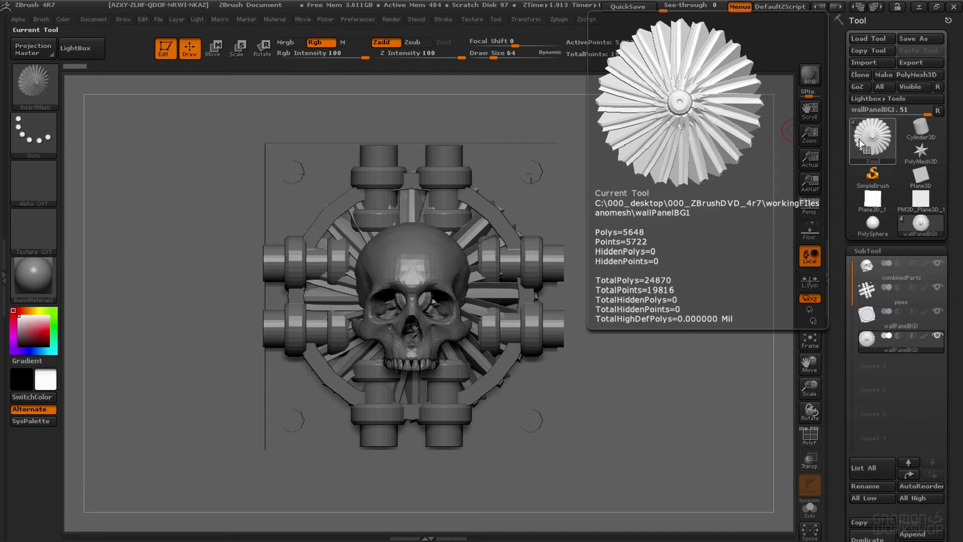
{"action": "left_click", "coordinate": [861, 146]}
Step: Start a new Cube3D and show its polyframe in a three-quarter view
{"action": "left_click", "coordinate": [476, 199]}
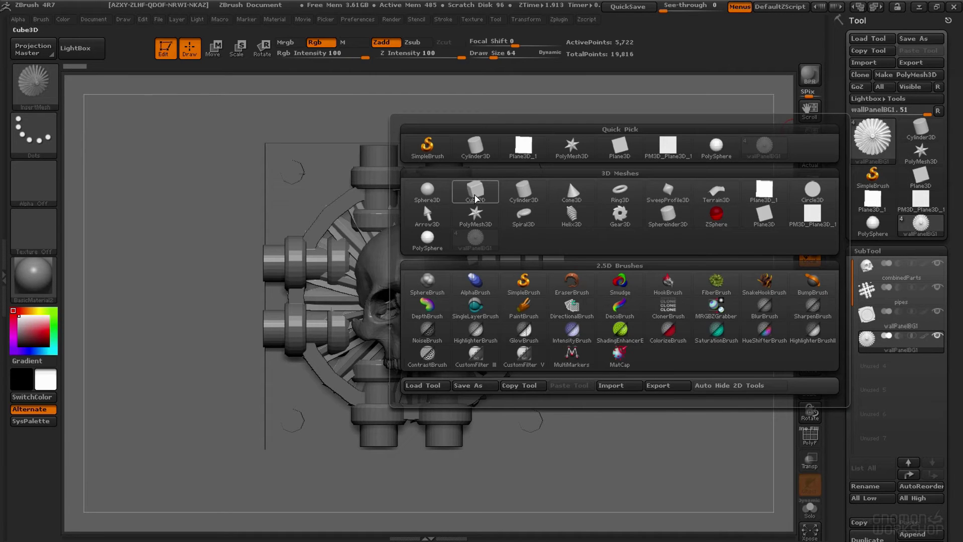
{"action": "left_click_drag", "start_coordinate": [645, 321], "coordinate": [658, 319]}
{"action": "key", "text": "shift+f"}
{"action": "mouse_move", "coordinate": [657, 266]}
{"action": "left_mouse_down"}
{"action": "mouse_move", "coordinate": [639, 322]}
{"action": "mouse_move", "coordinate": [694, 280]}
{"action": "mouse_move", "coordinate": [557, 312]}
{"action": "mouse_move", "coordinate": [602, 261]}
{"action": "mouse_move", "coordinate": [654, 236]}
{"action": "mouse_move", "coordinate": [764, 252]}
{"action": "left_mouse_up"}
{"action": "scroll", "coordinate": [873, 281], "scroll_direction": "down", "scroll_amount": 2}
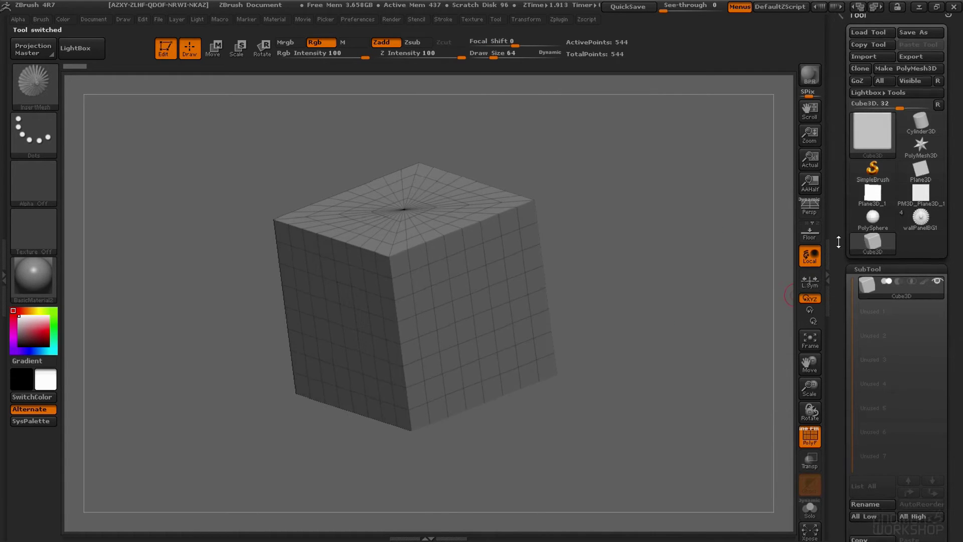
{"action": "scroll", "coordinate": [873, 271], "scroll_direction": "down", "scroll_amount": 5}
{"action": "scroll", "coordinate": [874, 261], "scroll_direction": "down", "scroll_amount": 3}
Step: Flatten the cube to Y Size 15 with HDivide 12 and VDivide 9
{"action": "left_click", "coordinate": [879, 289]}
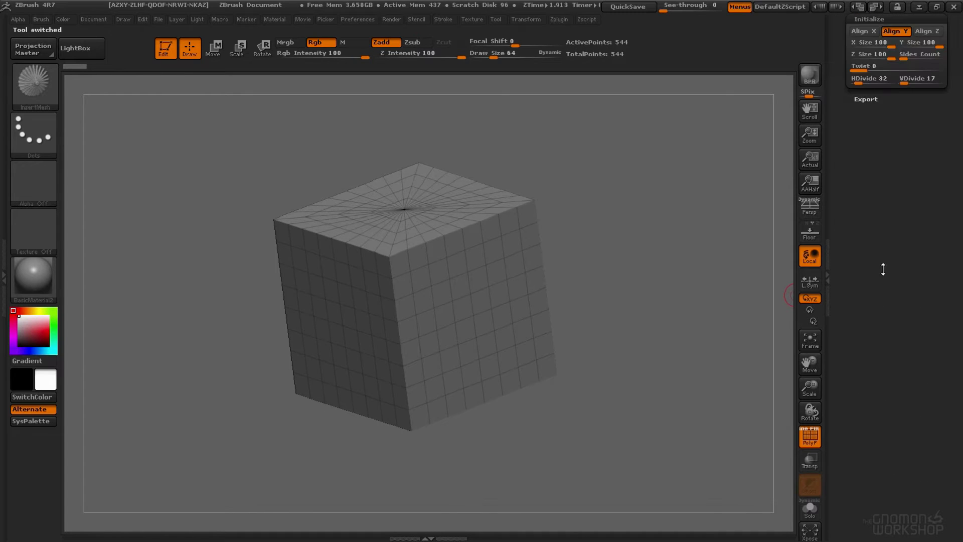
{"action": "left_click_drag", "start_coordinate": [929, 194], "coordinate": [908, 189]}
{"action": "mouse_move", "coordinate": [742, 191]}
{"action": "left_mouse_down"}
{"action": "mouse_move", "coordinate": [630, 138]}
{"action": "mouse_move", "coordinate": [679, 153]}
{"action": "left_mouse_up"}
{"action": "left_click", "coordinate": [863, 224]}
{"action": "key", "text": "Tab"}
{"action": "left_click", "coordinate": [859, 224]}
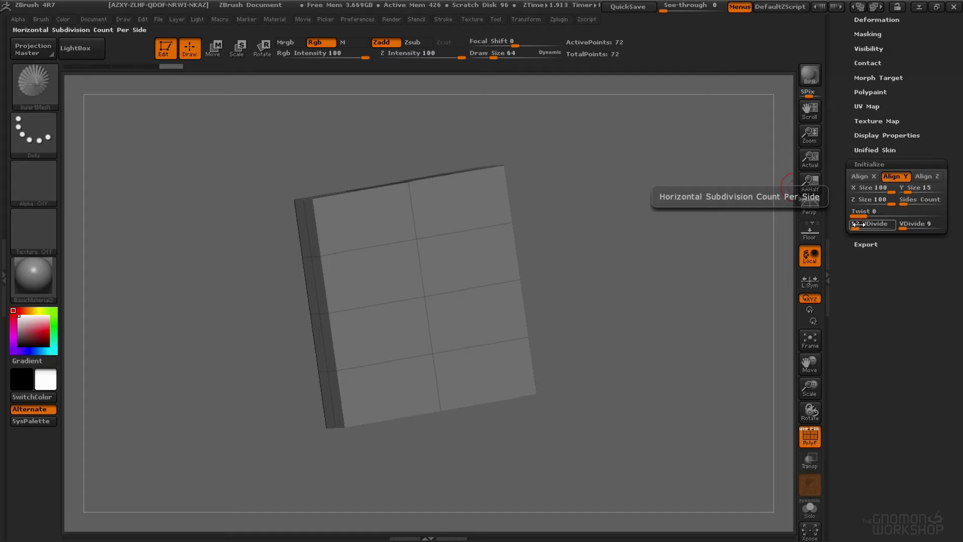
{"action": "left_click_drag", "start_coordinate": [709, 163], "coordinate": [686, 172], "text": "shift"}
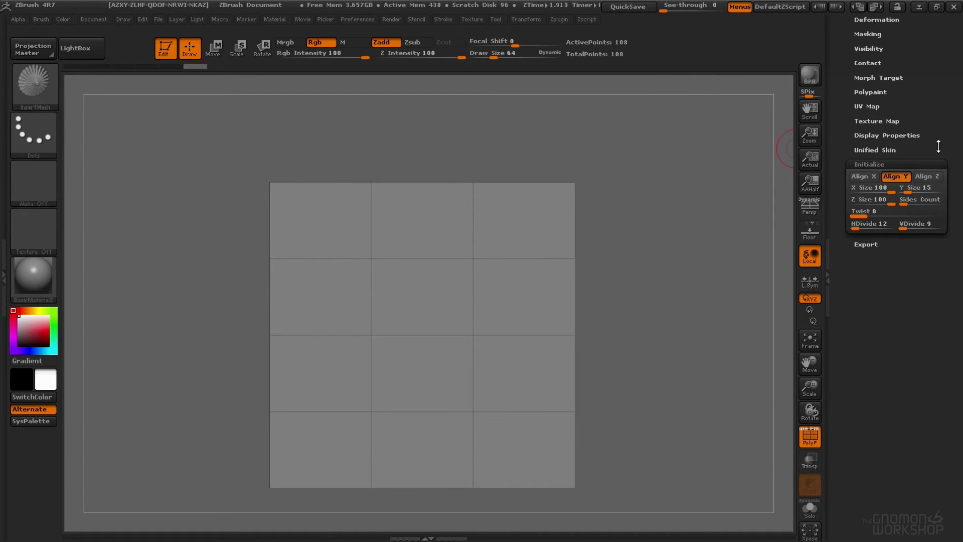
Step: Convert the slab into the polymesh PM3D_Cube3D_1 and check its thickness
{"action": "scroll", "coordinate": [897, 150], "scroll_direction": "up", "scroll_amount": 10}
{"action": "left_click", "coordinate": [918, 74]}
{"action": "left_click_drag", "start_coordinate": [655, 269], "coordinate": [496, 241]}
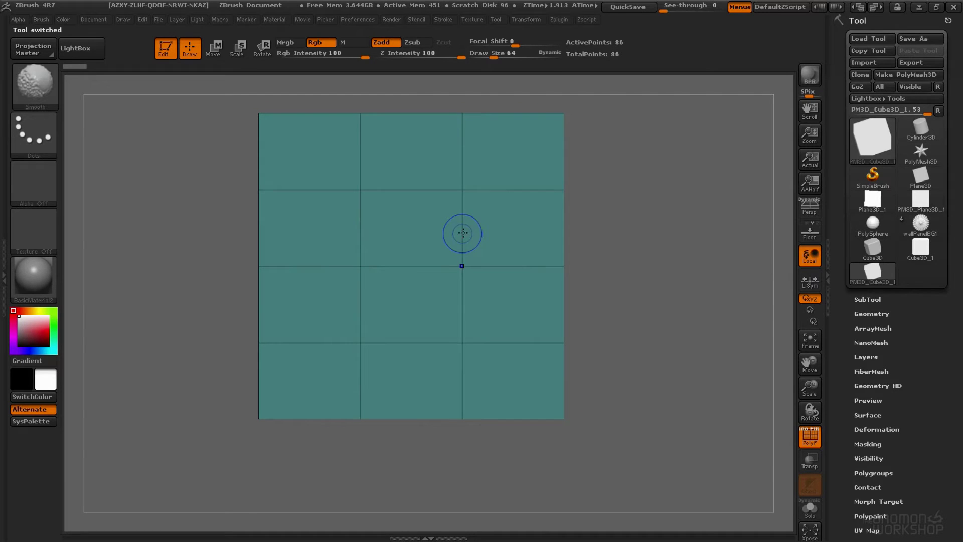
Step: Switch to ZModeler and set its polygon action to Insert NanoMesh with Flat Island target
{"action": "key", "text": "b"}
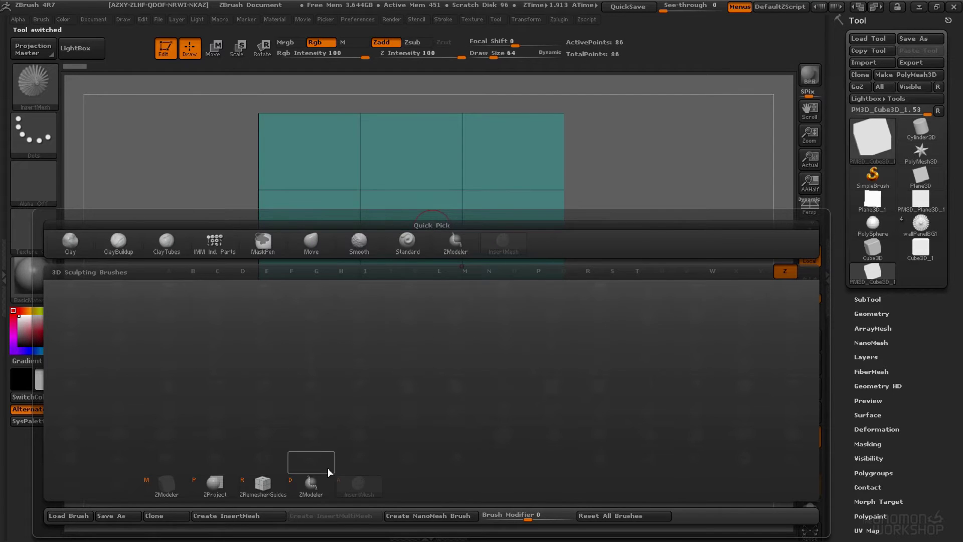
{"action": "left_click", "coordinate": [327, 471]}
{"action": "key", "text": "space"}
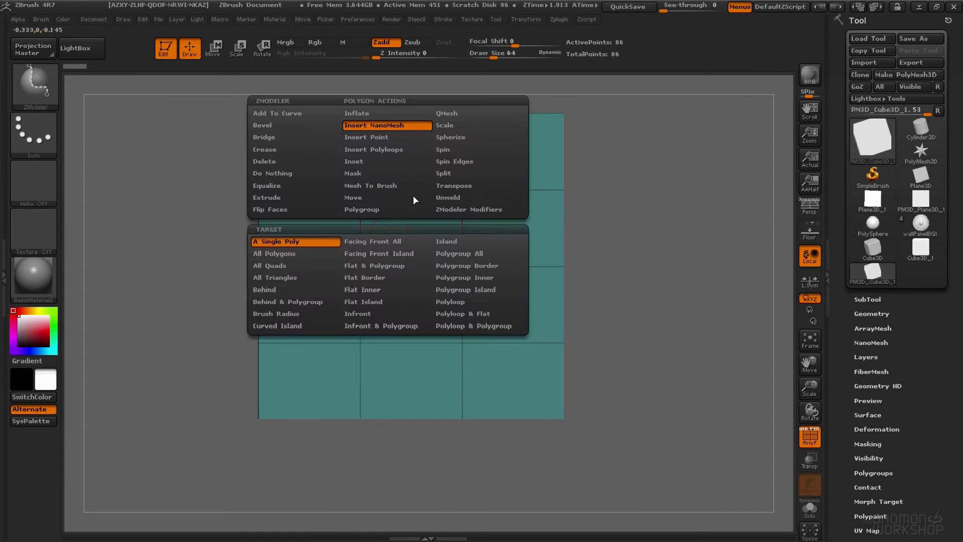
{"action": "left_click", "coordinate": [391, 127]}
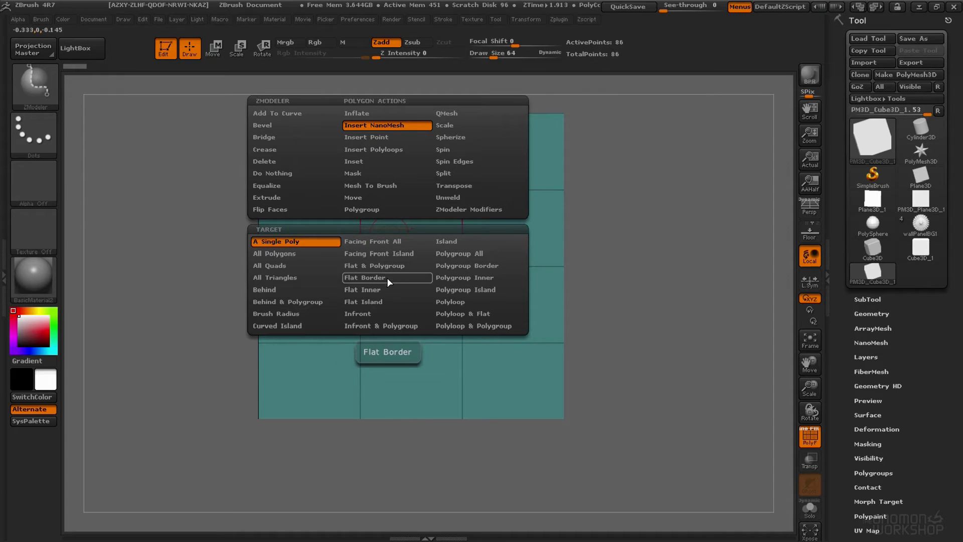
{"action": "left_click", "coordinate": [390, 301]}
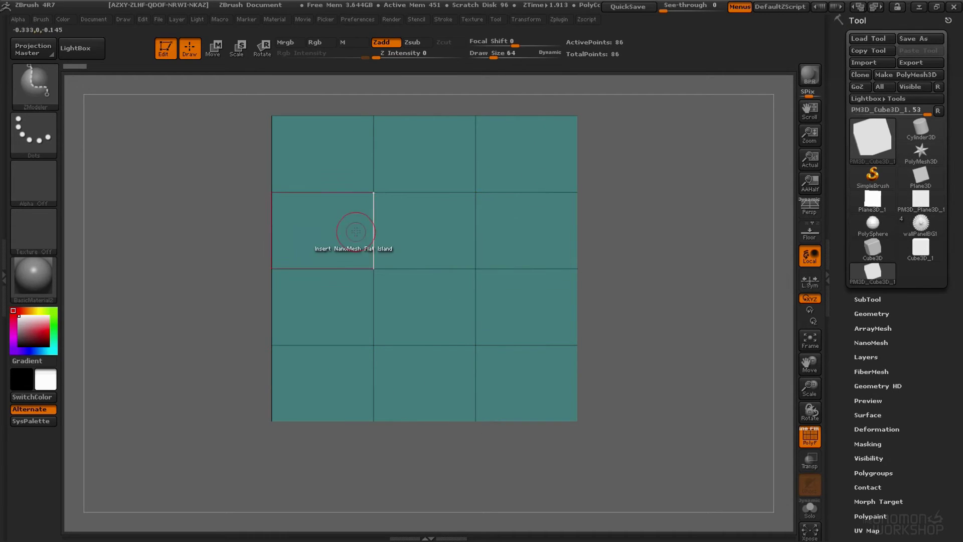
Step: Reselect the InsertMesh.142 brush and show the Brush palette
{"action": "left_click", "coordinate": [42, 98]}
{"action": "left_click", "coordinate": [525, 105]}
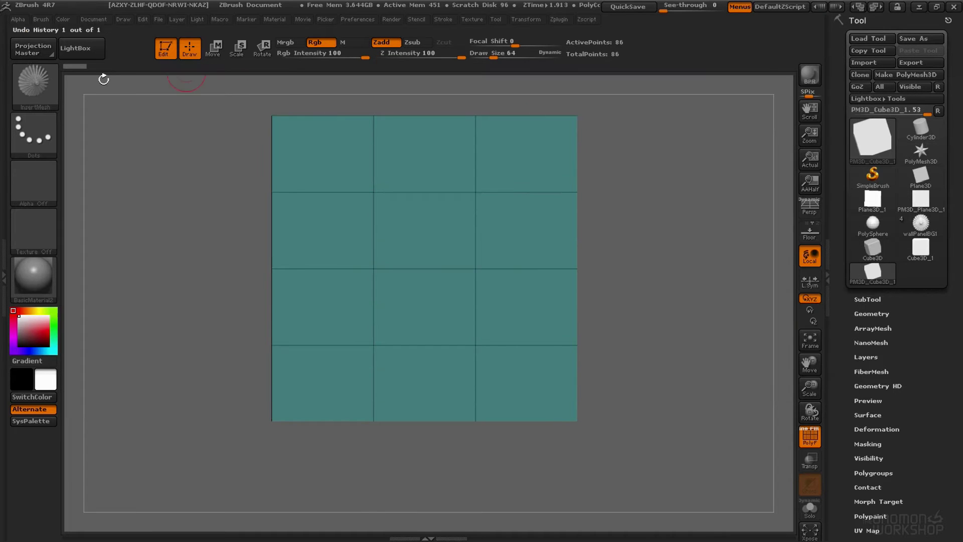
{"action": "left_click", "coordinate": [48, 20]}
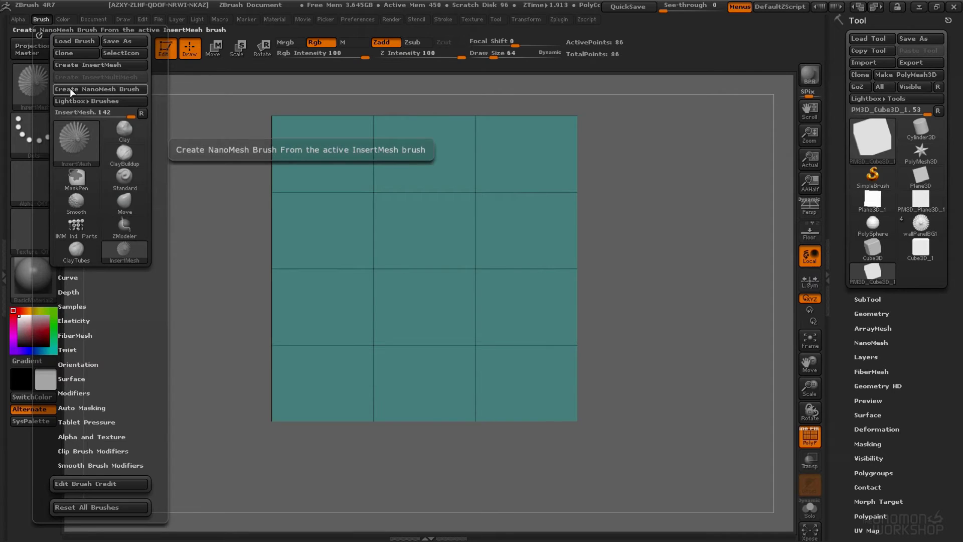
Step: Create a NanoMesh brush, try a wallPanelBG1 panel on the middle polygon, then undo it
{"action": "left_click", "coordinate": [71, 90]}
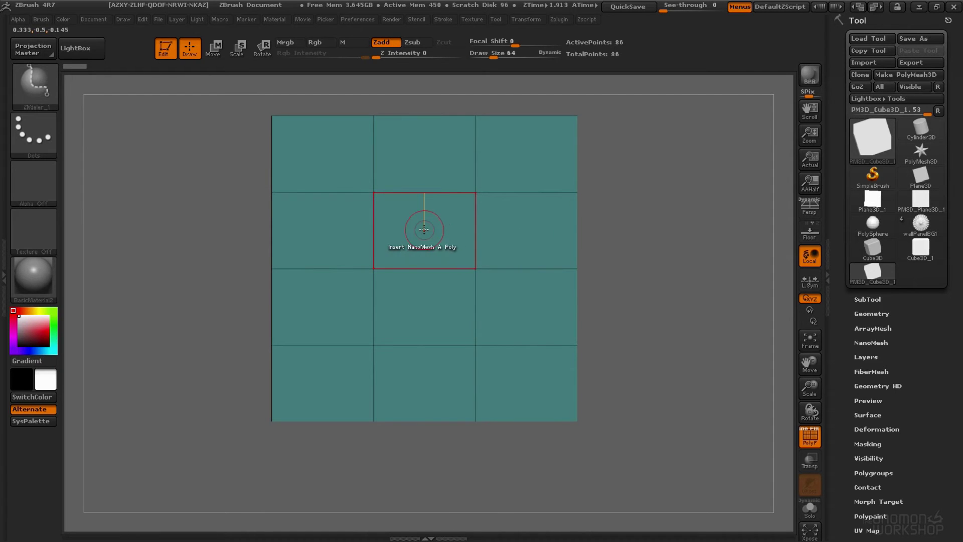
{"action": "left_click", "coordinate": [424, 229]}
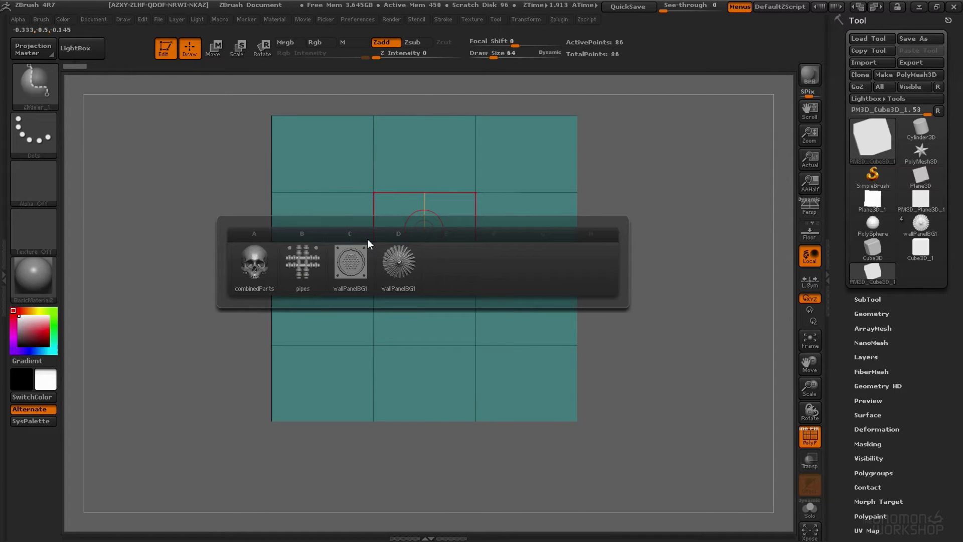
{"action": "mouse_move", "coordinate": [350, 263]}
{"action": "left_click", "coordinate": [338, 265]}
{"action": "mouse_move", "coordinate": [424, 230]}
{"action": "left_mouse_down"}
{"action": "mouse_move", "coordinate": [423, 264]}
{"action": "mouse_move", "coordinate": [460, 208]}
{"action": "left_mouse_up"}
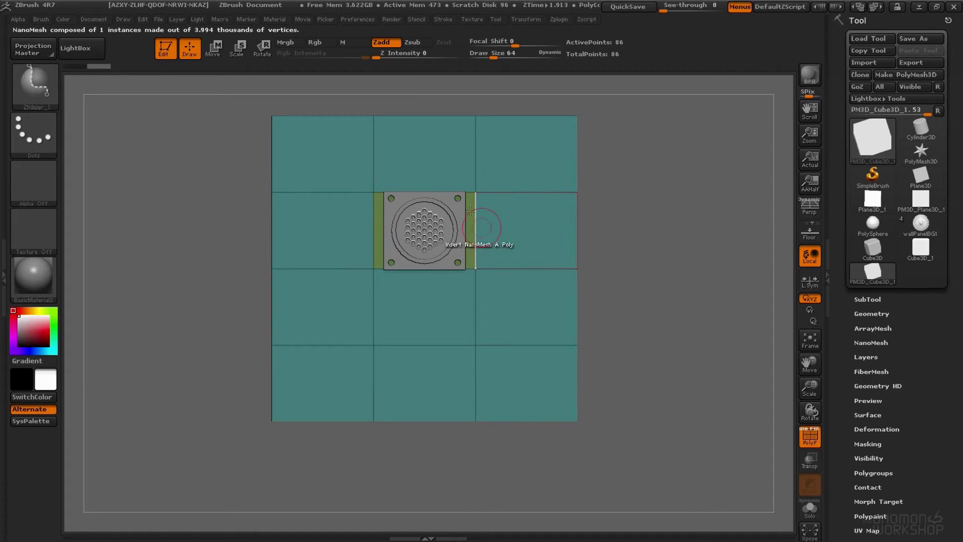
{"action": "key", "text": "ctrl+z"}
{"action": "key", "text": "ctrl+z"}
{"action": "key", "text": "ctrl+z"}
{"action": "key", "text": "ctrl+z"}
Step: Target Flat Island and insert scaled wallPanelBG1 panels on all twelve cells
{"action": "right_click", "coordinate": [420, 223]}
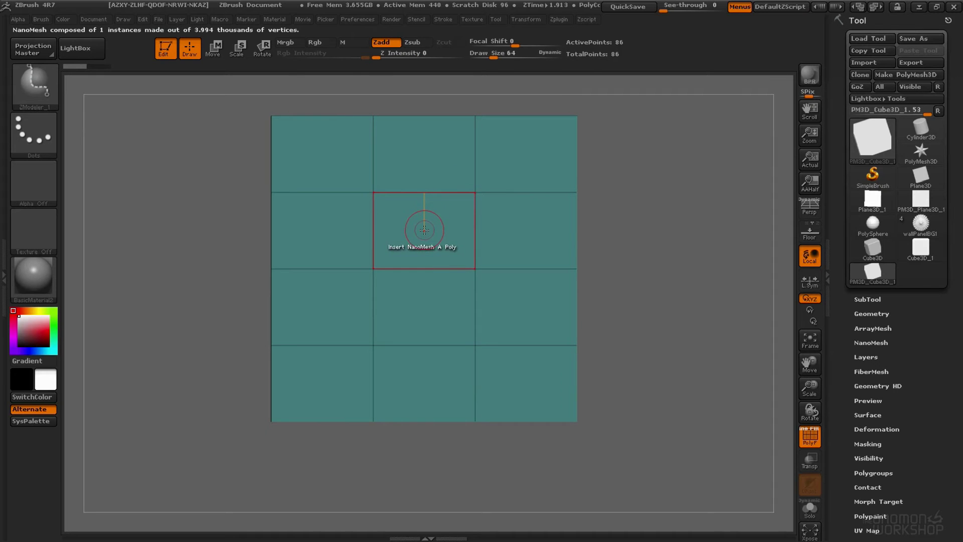
{"action": "key", "text": "space"}
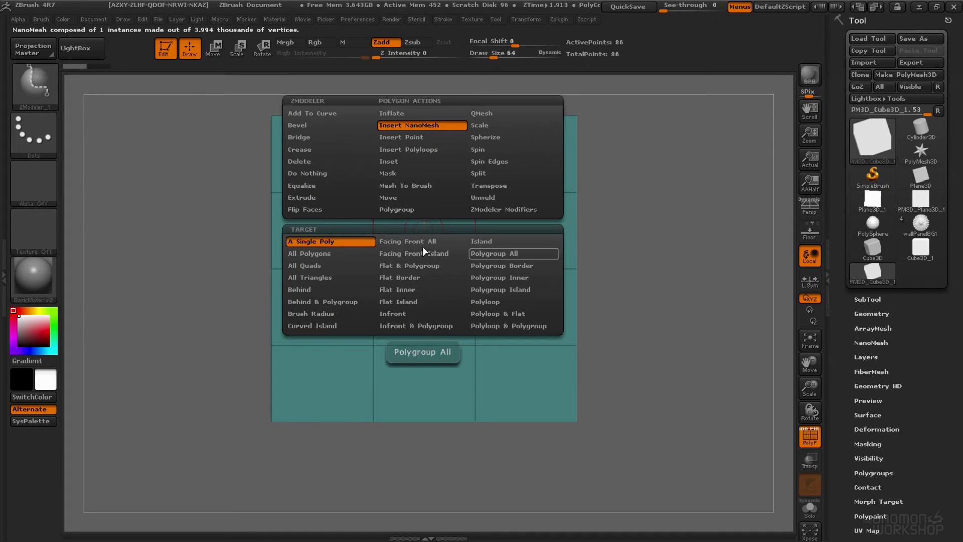
{"action": "left_click", "coordinate": [415, 300]}
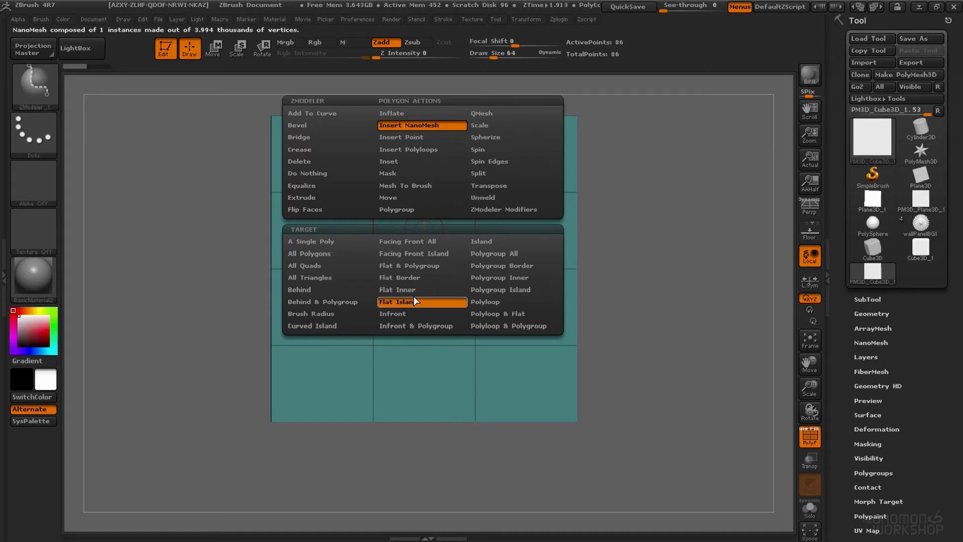
{"action": "left_click", "coordinate": [428, 242]}
{"action": "left_click_drag", "start_coordinate": [428, 241], "coordinate": [292, 225]}
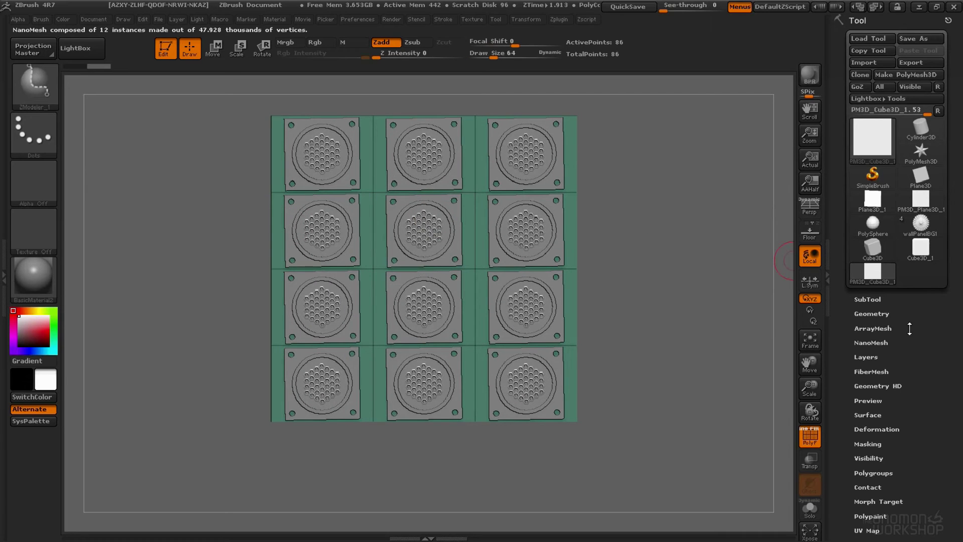
Step: Enlarge the wall panels and set NanoMesh Length to 1.145 to close the gaps
{"action": "left_click", "coordinate": [881, 345]}
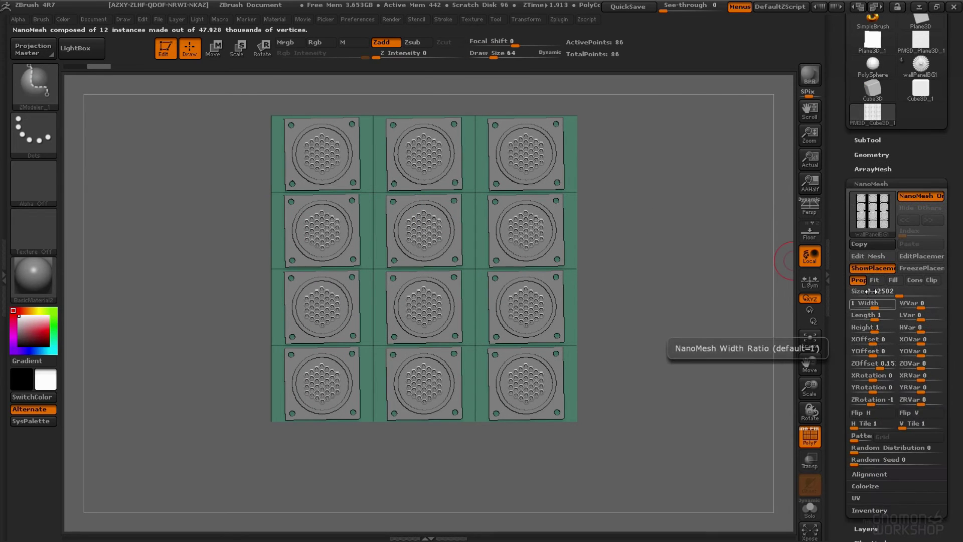
{"action": "left_click", "coordinate": [873, 281]}
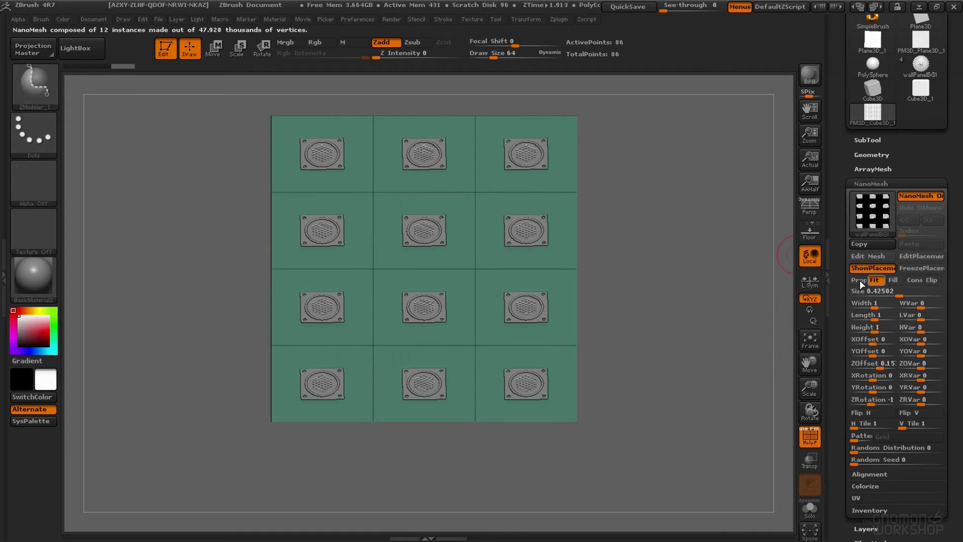
{"action": "left_click", "coordinate": [859, 280]}
{"action": "left_click_drag", "start_coordinate": [900, 296], "coordinate": [901, 294]}
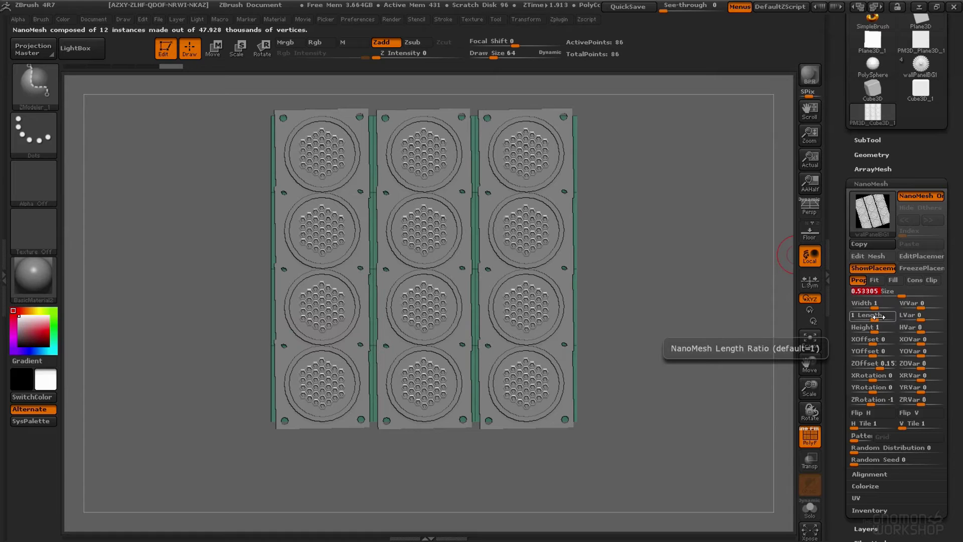
{"action": "left_click_drag", "start_coordinate": [877, 316], "coordinate": [875, 317]}
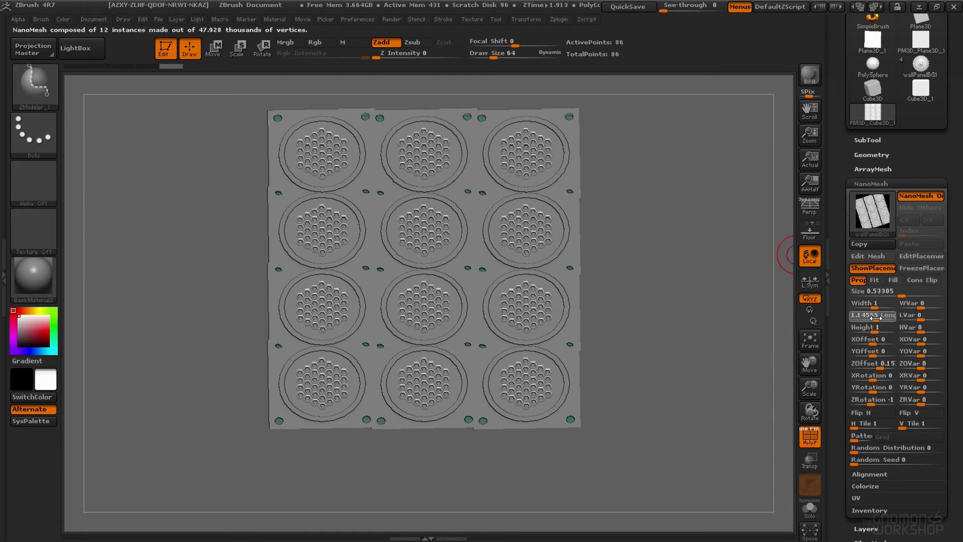
{"action": "left_click", "coordinate": [875, 318]}
{"action": "key", "text": "Return"}
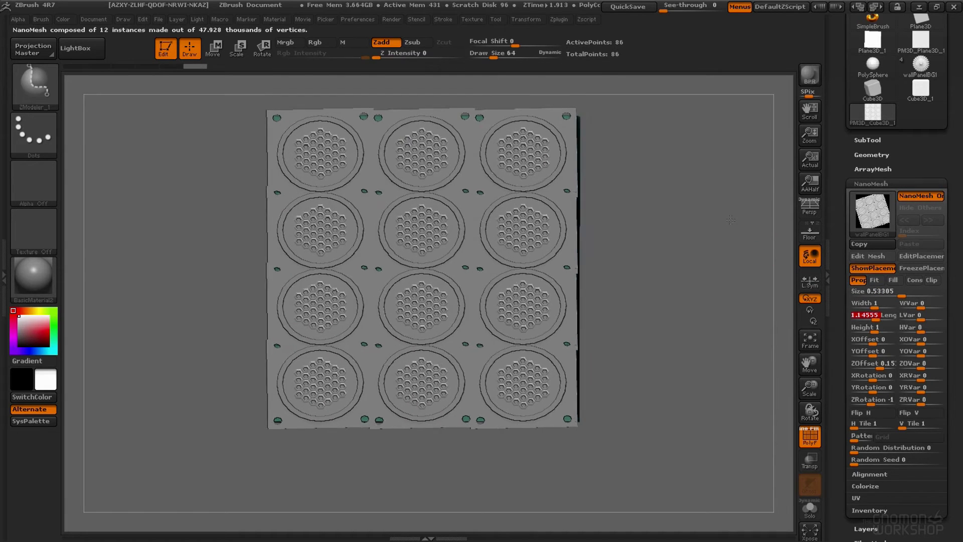
{"action": "left_click_drag", "start_coordinate": [875, 316], "coordinate": [876, 316]}
{"action": "left_click", "coordinate": [874, 316]}
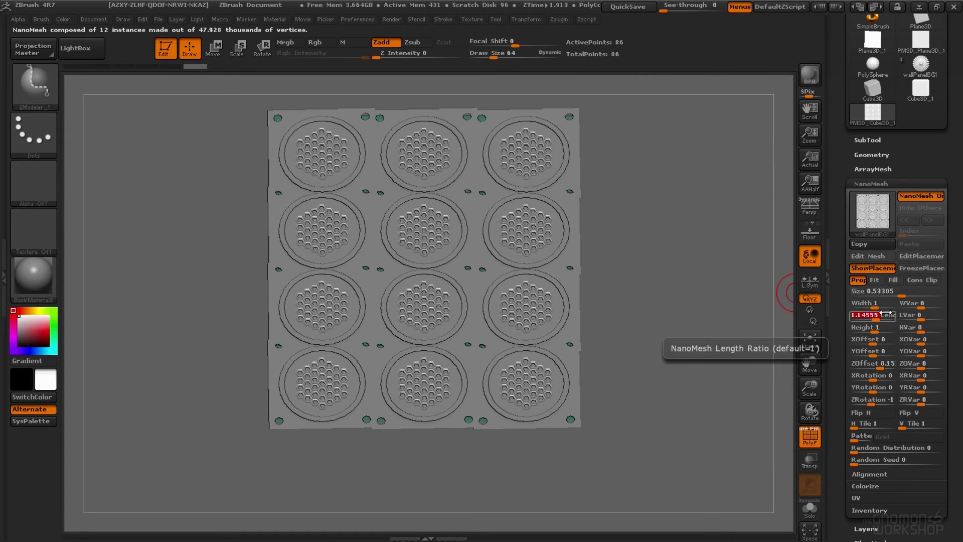
Step: Adjust panel Height and raise ZOffset to 0.82, then return to the front view
{"action": "left_click_drag", "start_coordinate": [874, 327], "coordinate": [872, 322]}
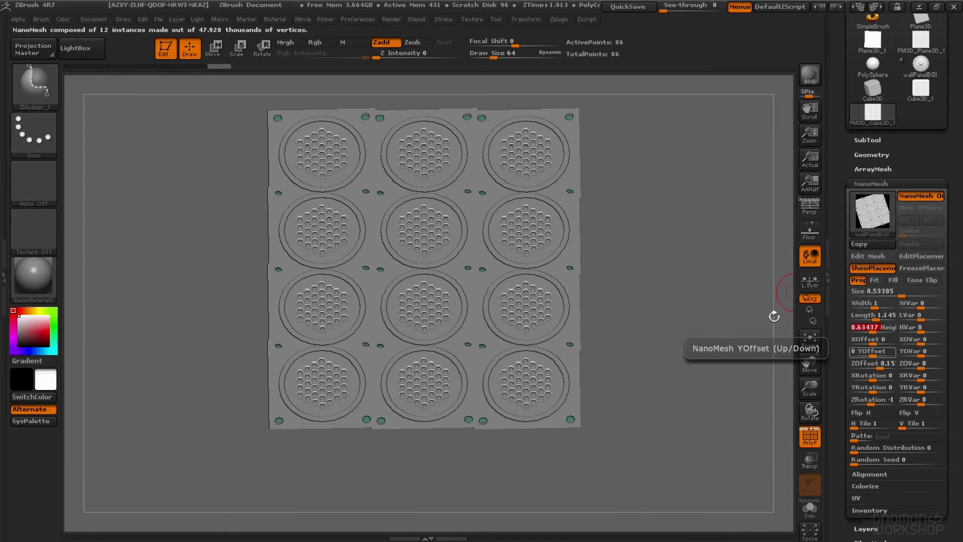
{"action": "left_click_drag", "start_coordinate": [696, 243], "coordinate": [718, 201]}
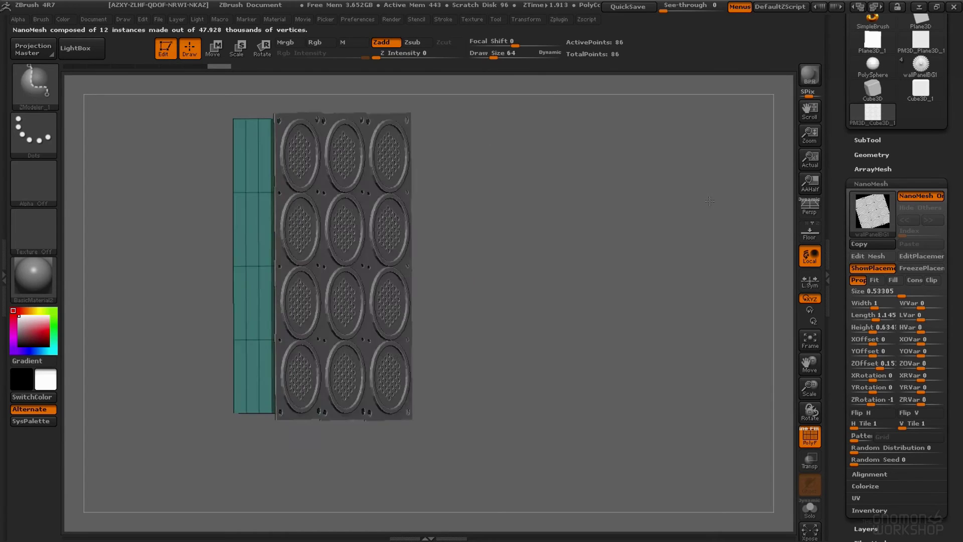
{"action": "left_click_drag", "start_coordinate": [571, 194], "coordinate": [692, 207], "text": "alt"}
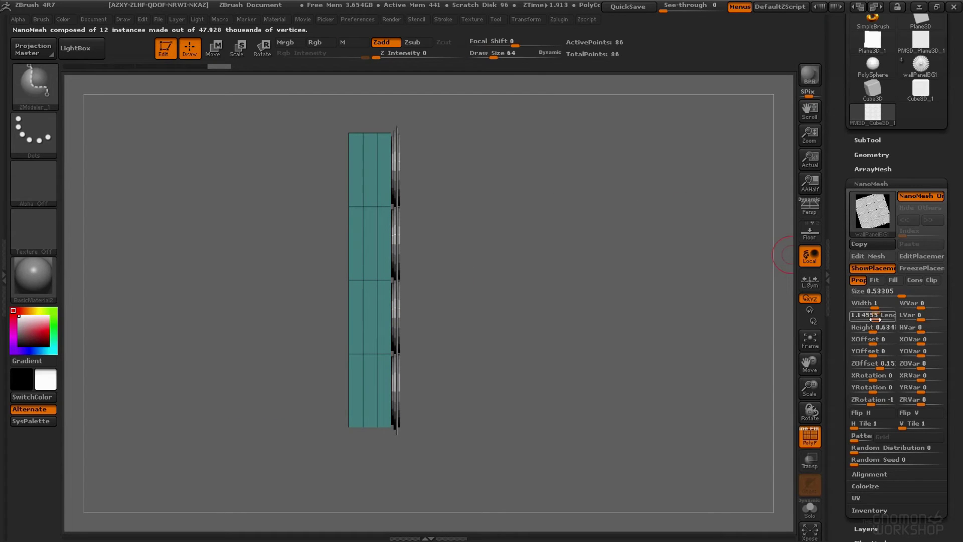
{"action": "left_click", "coordinate": [875, 363]}
{"action": "left_click_drag", "start_coordinate": [876, 362], "coordinate": [874, 362]}
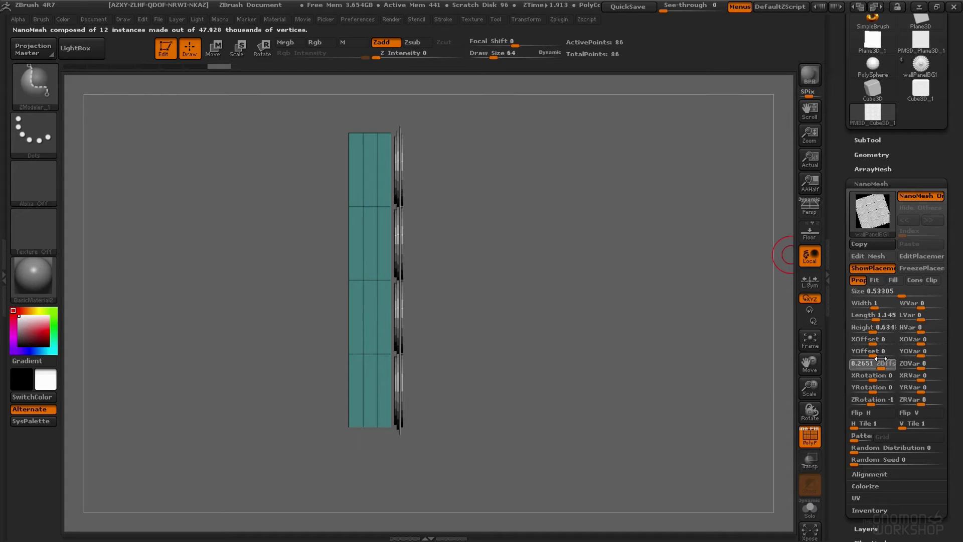
{"action": "mouse_move", "coordinate": [716, 295]}
{"action": "left_mouse_down", "text": "shift"}
{"action": "mouse_move", "coordinate": [711, 229]}
{"action": "mouse_move", "coordinate": [651, 198]}
{"action": "left_mouse_up", "text": "shift"}
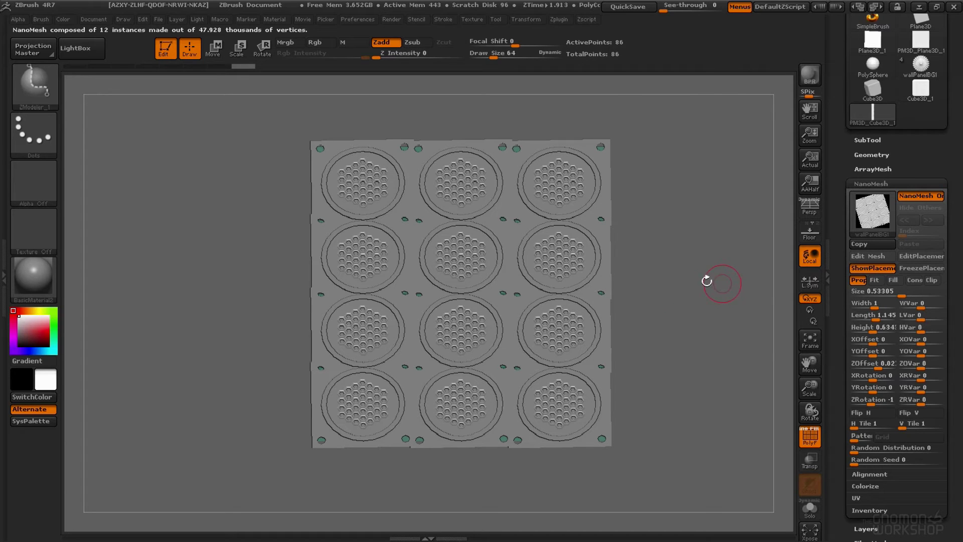
{"action": "key", "text": "m"}
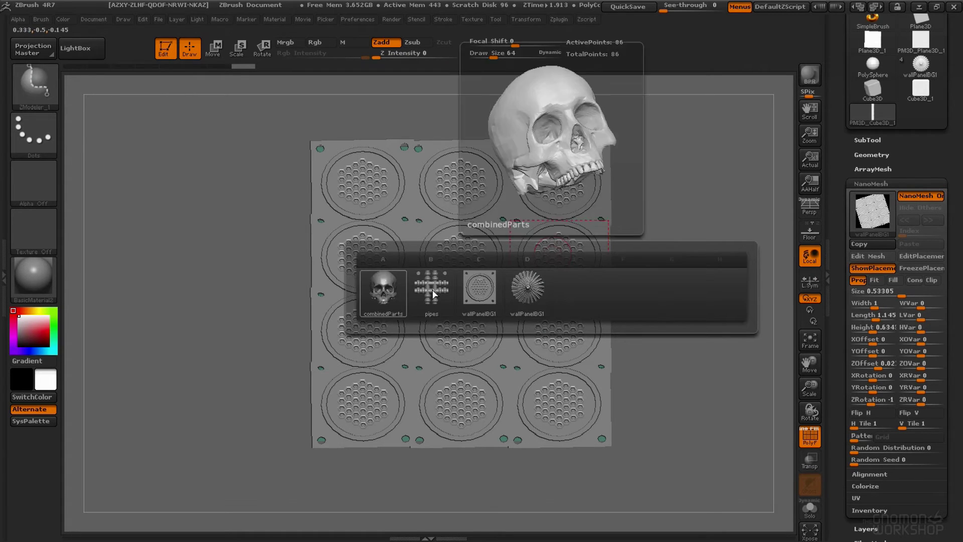
Step: Insert pipes on all 12 panel tiles and grow their Size to about 0.604
{"action": "key", "text": "Escape"}
{"action": "left_click", "coordinate": [460, 250]}
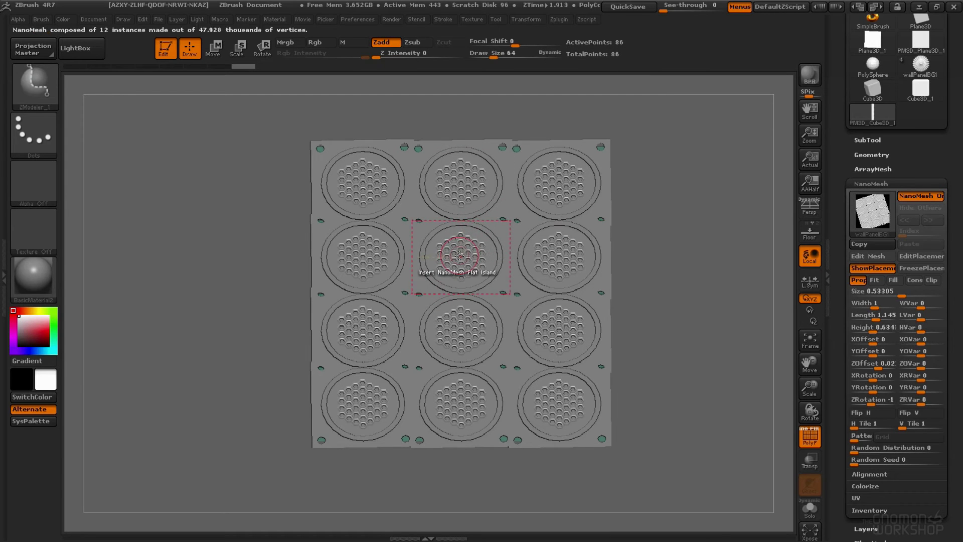
{"action": "left_click_drag", "start_coordinate": [457, 277], "coordinate": [460, 301]}
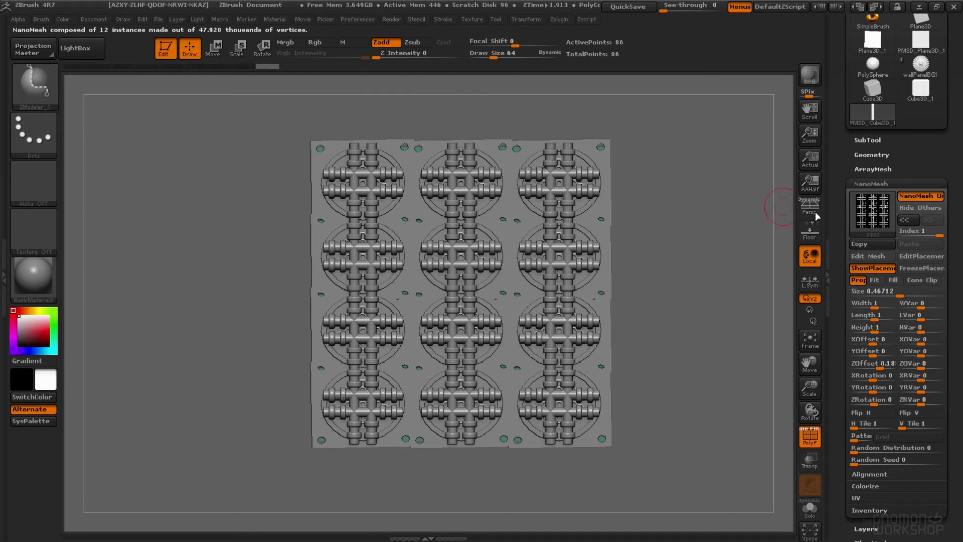
{"action": "left_click", "coordinate": [888, 296]}
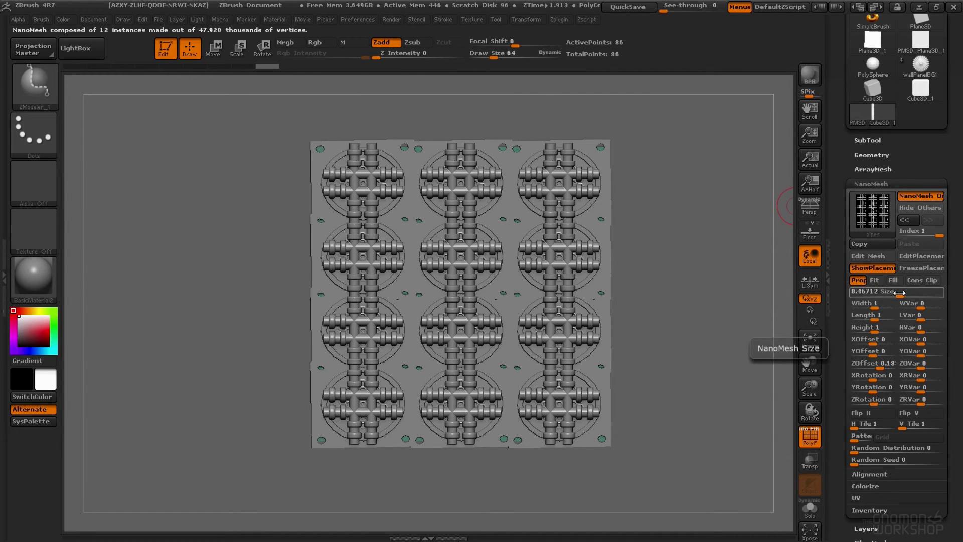
{"action": "left_click_drag", "start_coordinate": [899, 292], "coordinate": [903, 295]}
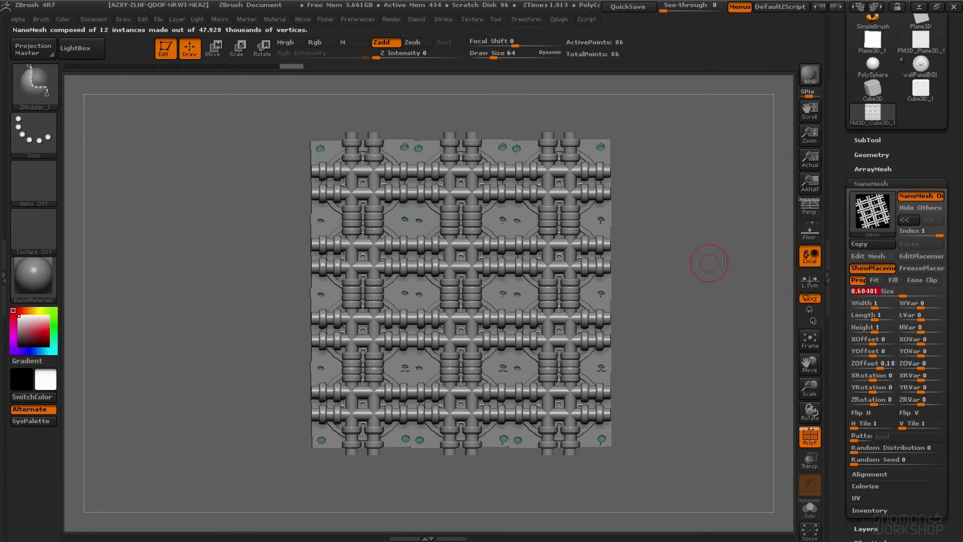
{"action": "left_click_drag", "start_coordinate": [722, 262], "coordinate": [709, 258]}
Step: Reset the pipes' ZOffset to 0, then test pushing them out from the panel
{"action": "left_click", "coordinate": [876, 350]}
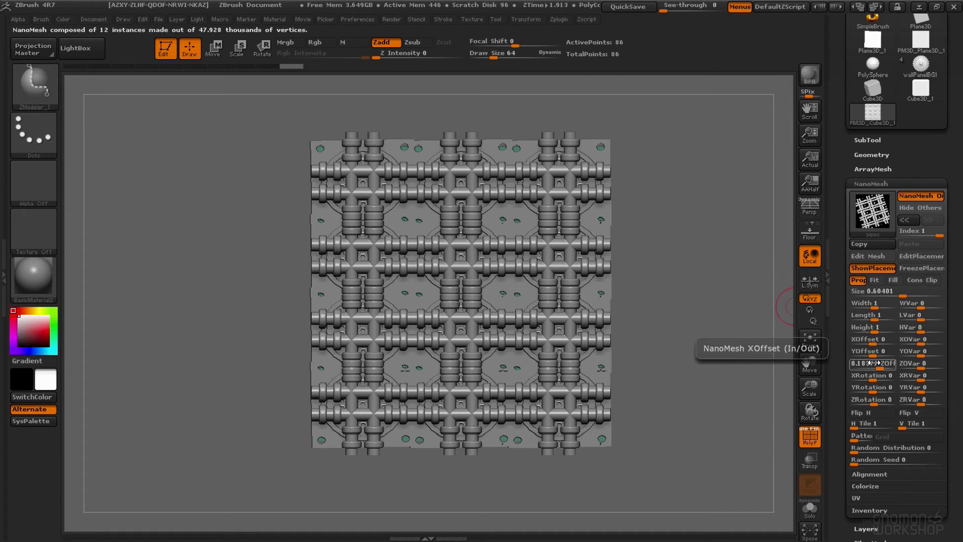
{"action": "left_click", "coordinate": [872, 363]}
{"action": "type", "text": "0"}
{"action": "key", "text": "Return"}
{"action": "left_click_drag", "start_coordinate": [876, 365], "coordinate": [897, 365]}
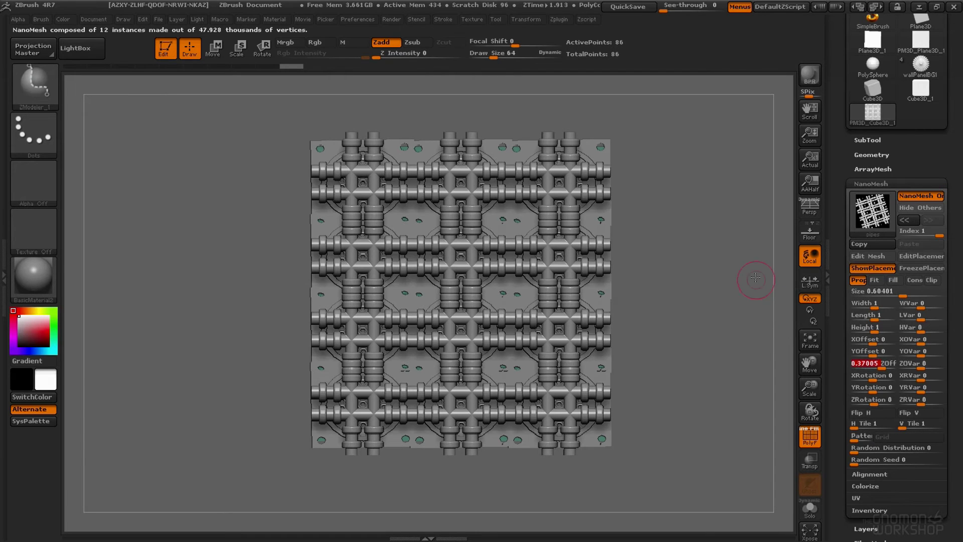
{"action": "left_click_drag", "start_coordinate": [756, 278], "coordinate": [652, 281], "text": "shift"}
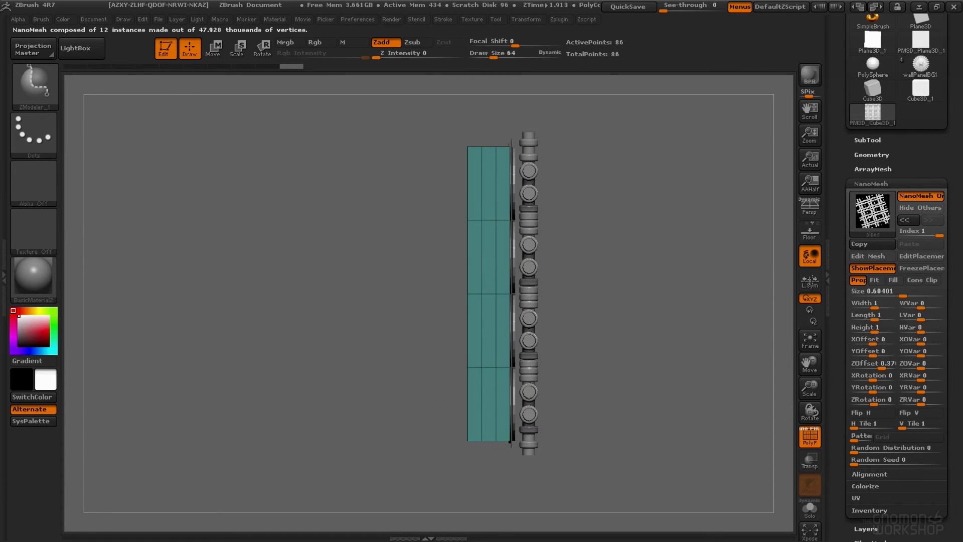
{"action": "mouse_move", "coordinate": [898, 363]}
{"action": "left_mouse_down"}
{"action": "mouse_move", "coordinate": [876, 363]}
{"action": "mouse_move", "coordinate": [886, 363]}
{"action": "left_mouse_up"}
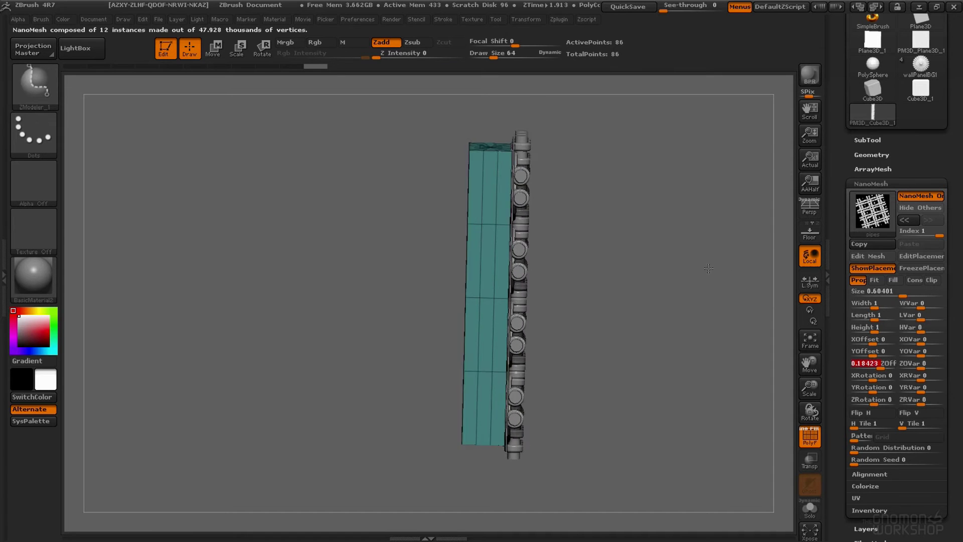
{"action": "left_click_drag", "start_coordinate": [708, 268], "coordinate": [782, 270], "text": "shift"}
Step: Rotate the pipes into vertical columns and settle their ZOffset at about 0.18
{"action": "left_click_drag", "start_coordinate": [876, 374], "coordinate": [857, 373]}
{"action": "left_click_drag", "start_coordinate": [677, 220], "coordinate": [722, 222]}
{"action": "left_click", "coordinate": [875, 363]}
{"action": "mouse_move", "coordinate": [876, 367]}
{"action": "left_mouse_down"}
{"action": "mouse_move", "coordinate": [639, 247]}
{"action": "mouse_move", "coordinate": [591, 236]}
{"action": "left_mouse_up"}
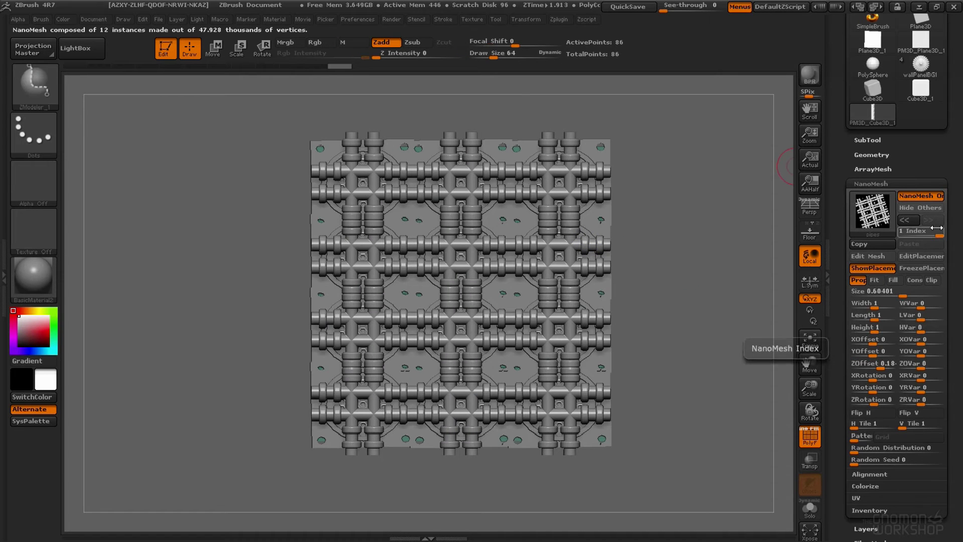
{"action": "left_click_drag", "start_coordinate": [937, 229], "coordinate": [896, 230]}
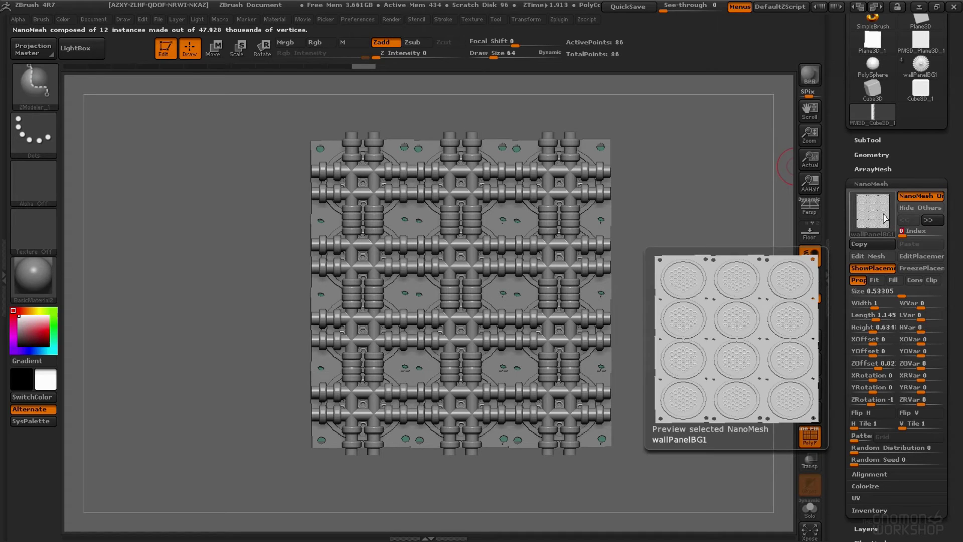
{"action": "left_click_drag", "start_coordinate": [915, 232], "coordinate": [937, 232]}
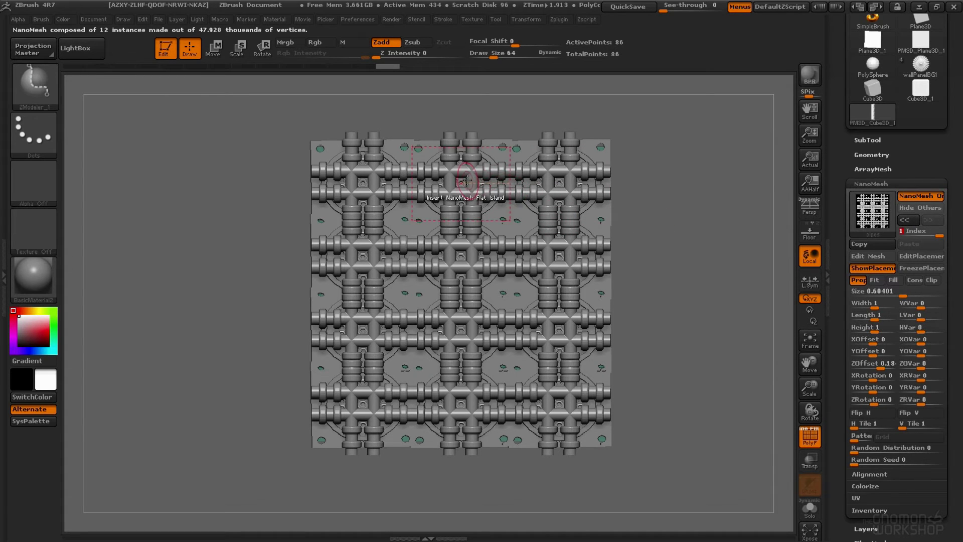
Step: Insert the combinedParts skulls as a NanoMesh on all 12 tiles, rolled upright to ZRotation -90
{"action": "key", "text": "m"}
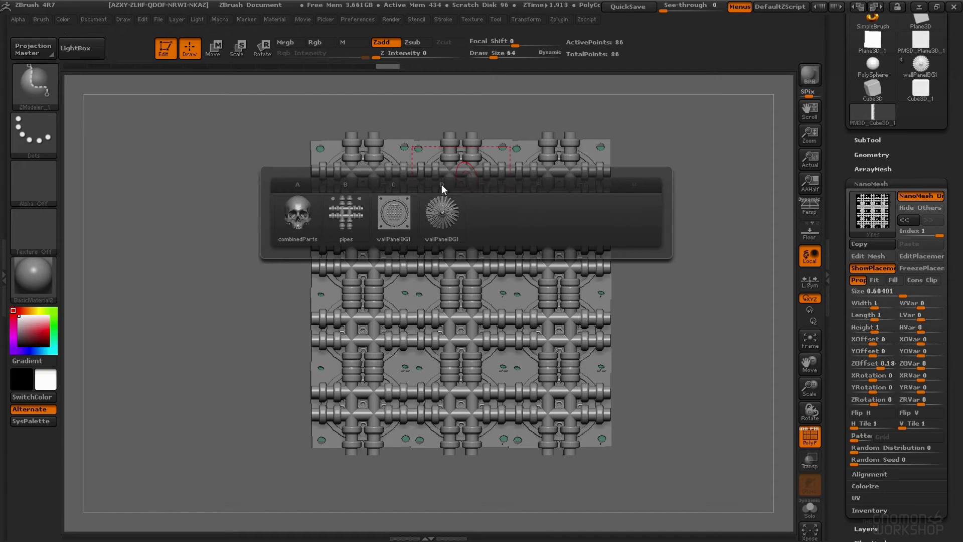
{"action": "mouse_move", "coordinate": [359, 180]}
{"action": "left_mouse_down"}
{"action": "mouse_move", "coordinate": [370, 201]}
{"action": "mouse_move", "coordinate": [550, 202]}
{"action": "left_mouse_up"}
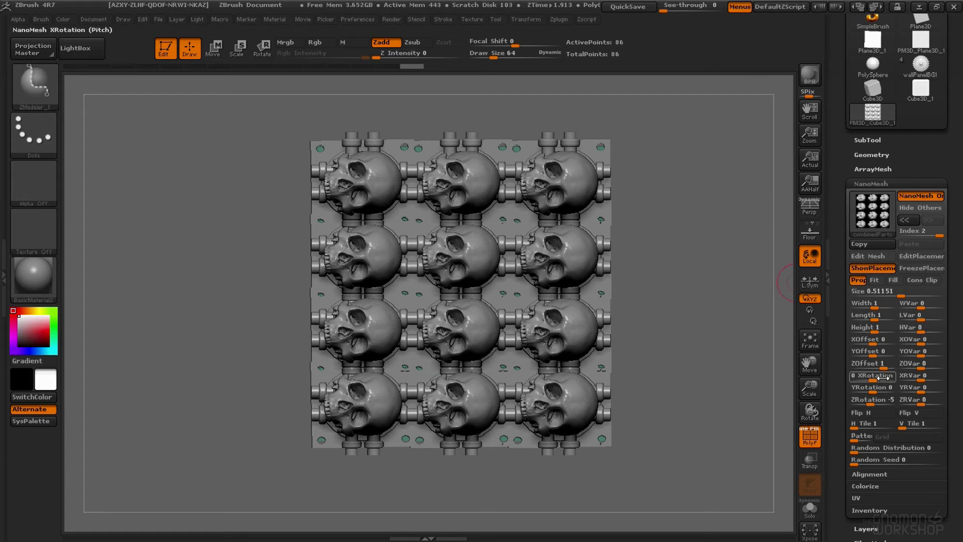
{"action": "left_click_drag", "start_coordinate": [873, 399], "coordinate": [874, 401]}
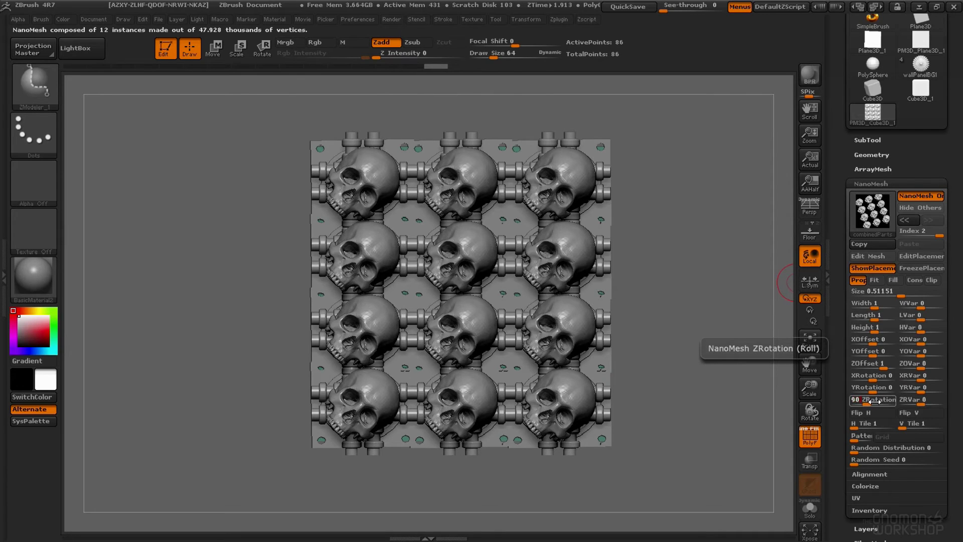
{"action": "key", "text": "Return"}
{"action": "key", "text": "Return"}
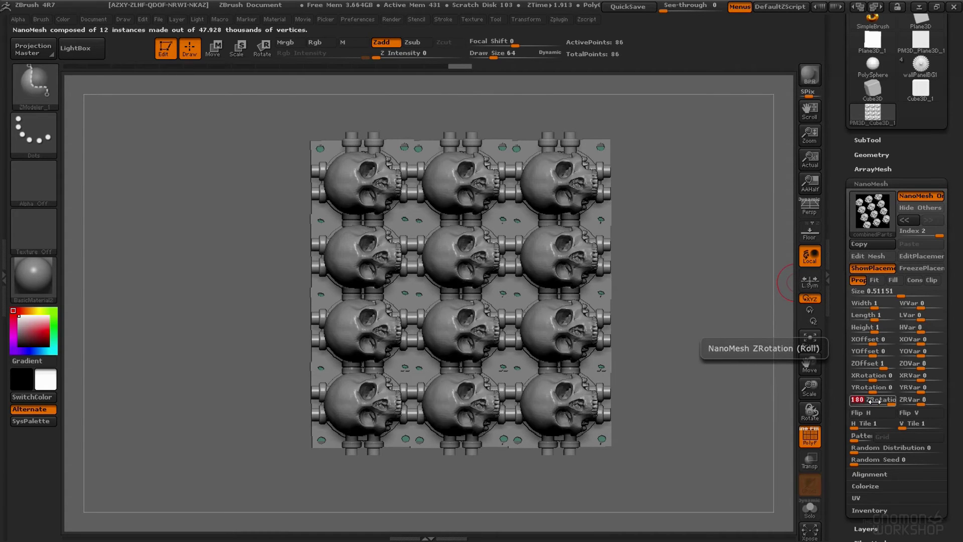
{"action": "type", "text": "39"}
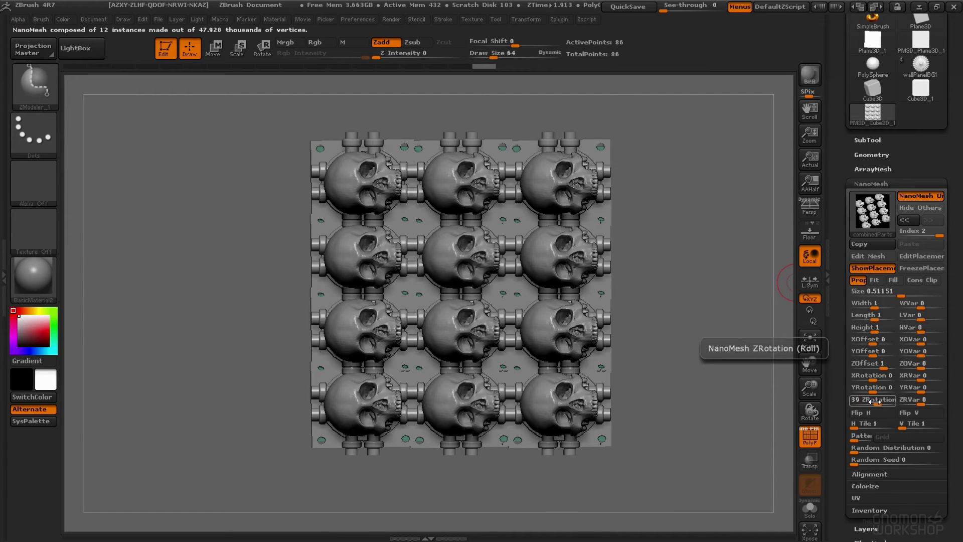
{"action": "key", "text": "Return"}
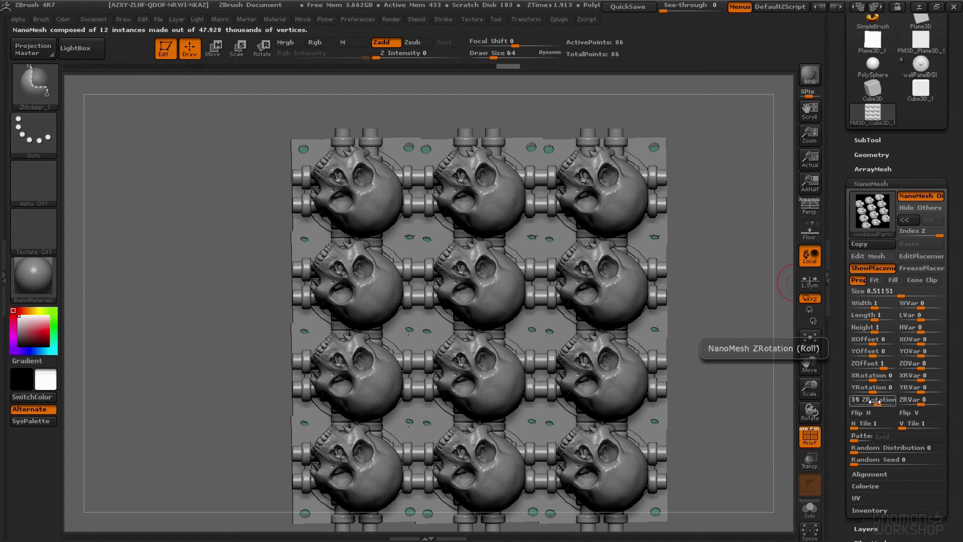
{"action": "left_click", "coordinate": [873, 401]}
{"action": "type", "text": "360"}
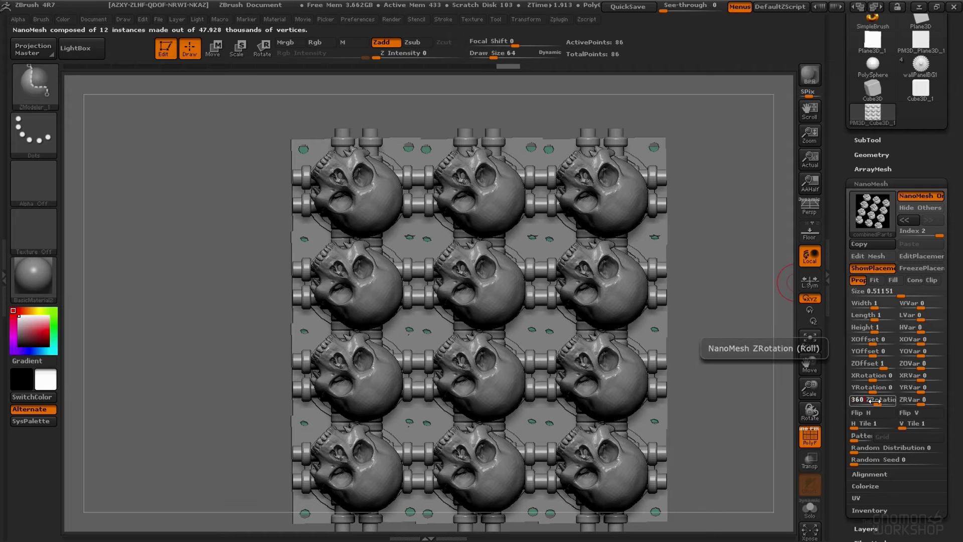
{"action": "left_click_drag", "start_coordinate": [871, 401], "coordinate": [867, 398]}
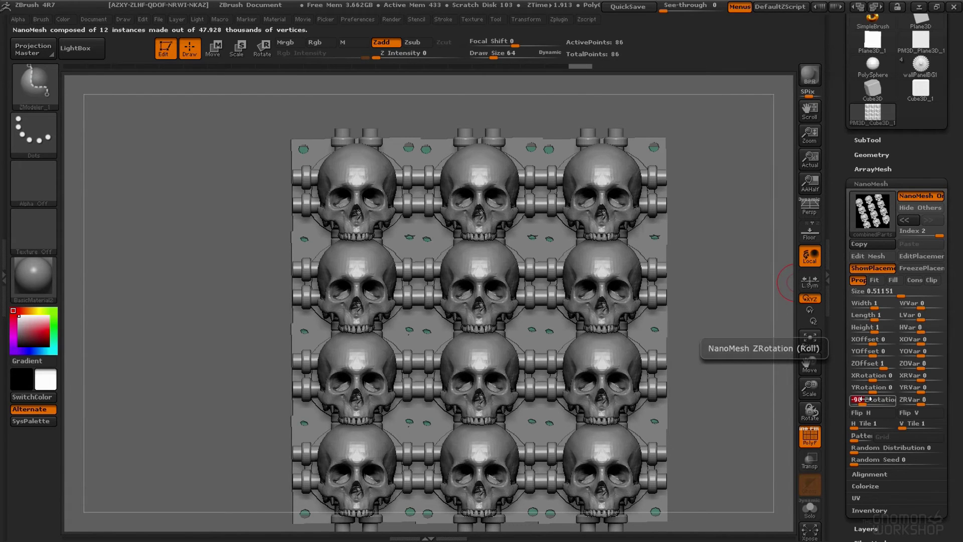
{"action": "left_click_drag", "start_coordinate": [697, 241], "coordinate": [753, 247]}
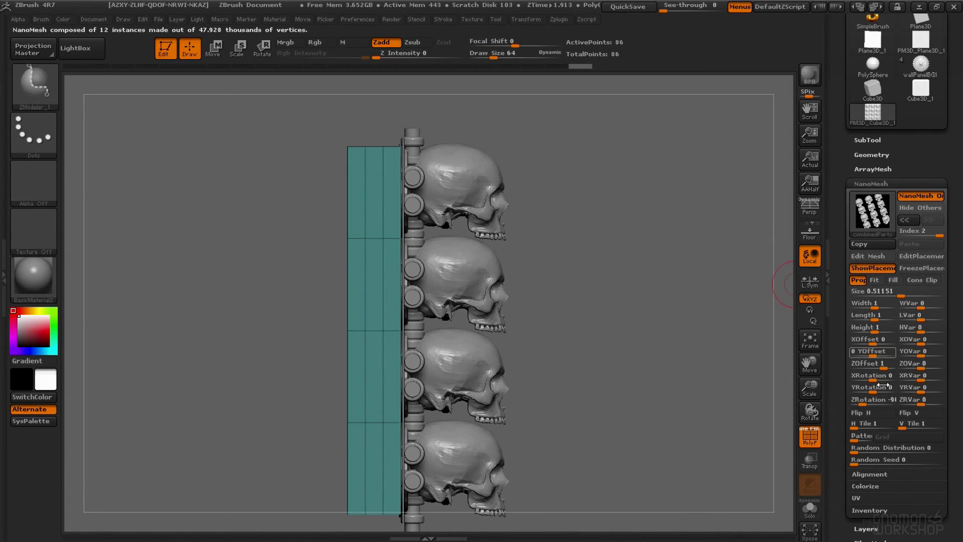
Step: Pull the skulls in with ZOffset -0.07 and tilt them with XRotation 9 and XRVar 1
{"action": "left_click_drag", "start_coordinate": [882, 364], "coordinate": [860, 365]}
{"action": "left_click_drag", "start_coordinate": [675, 305], "coordinate": [621, 304]}
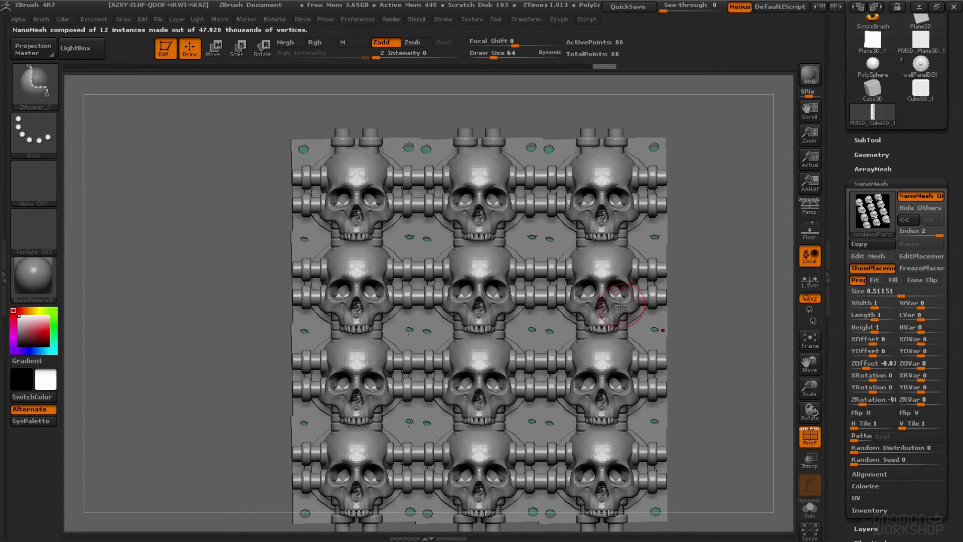
{"action": "left_click_drag", "start_coordinate": [871, 375], "coordinate": [875, 376]}
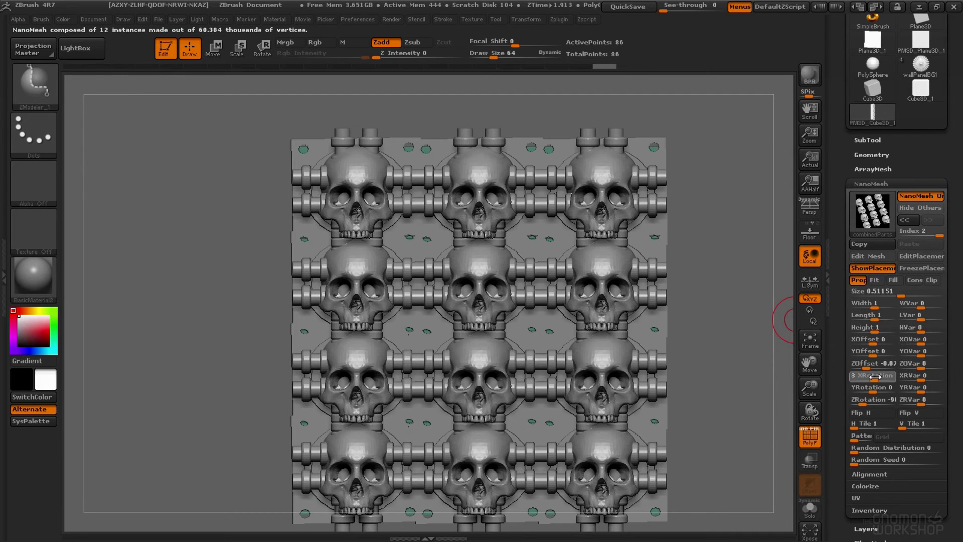
{"action": "mouse_move", "coordinate": [917, 376]}
{"action": "left_mouse_down"}
{"action": "mouse_move", "coordinate": [929, 376]}
{"action": "mouse_move", "coordinate": [877, 391]}
{"action": "mouse_move", "coordinate": [935, 390]}
{"action": "left_mouse_up"}
Step: Set skull YRotation to -4 with a ZRVar -5 random roll, then frame the front view
{"action": "left_click_drag", "start_coordinate": [876, 387], "coordinate": [870, 382]}
{"action": "mouse_move", "coordinate": [931, 387]}
{"action": "left_mouse_down"}
{"action": "mouse_move", "coordinate": [870, 399]}
{"action": "mouse_move", "coordinate": [916, 399]}
{"action": "mouse_move", "coordinate": [924, 377]}
{"action": "left_mouse_up"}
{"action": "left_click", "coordinate": [923, 377]}
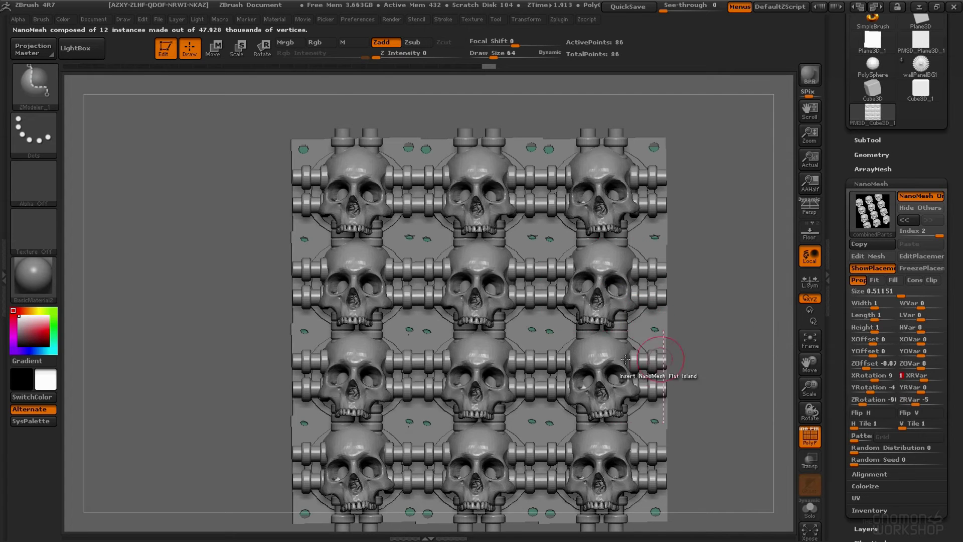
{"action": "left_click_drag", "start_coordinate": [704, 282], "coordinate": [670, 240], "text": "alt"}
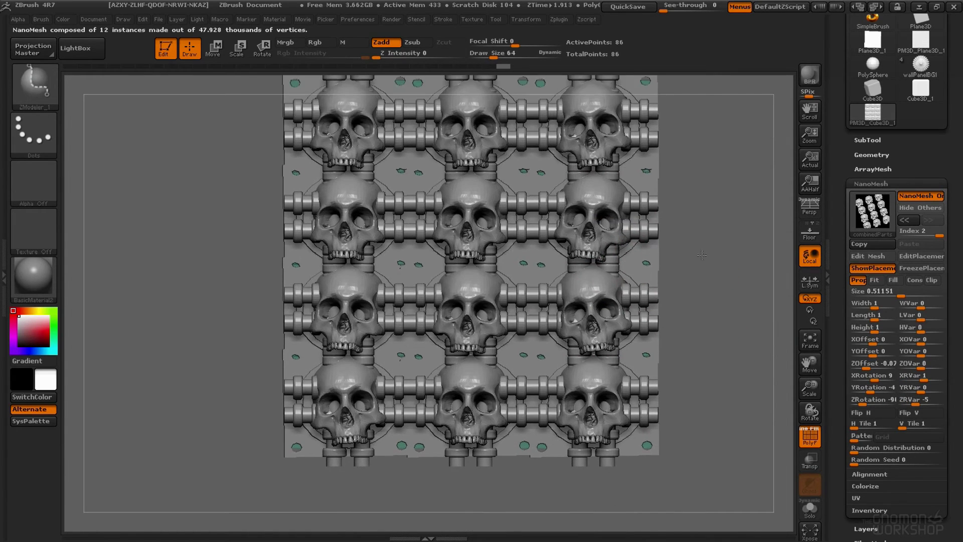
{"action": "left_click_drag", "start_coordinate": [665, 237], "coordinate": [672, 217]}
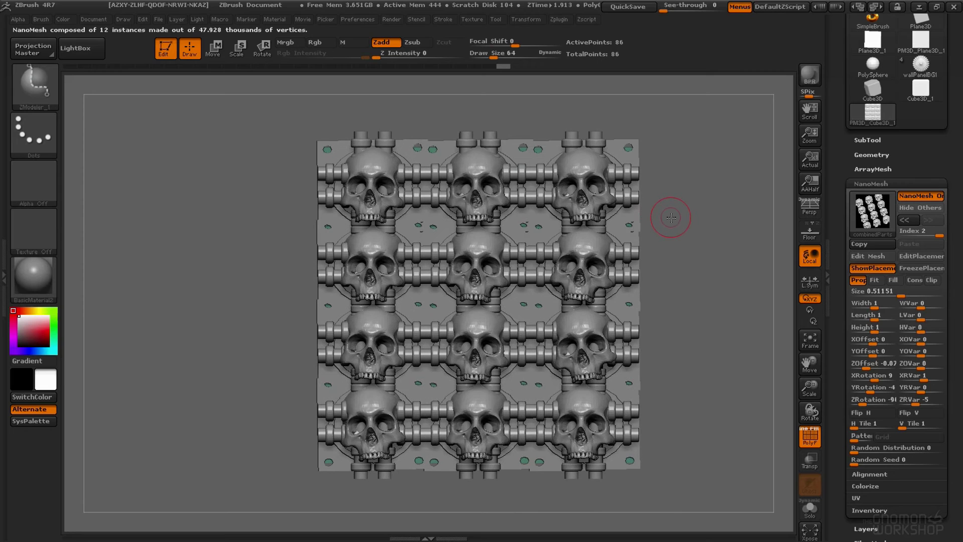
Step: Insert the spiky wallPanelBG1 mesh on all 12 tiles and size it to fit the panel
{"action": "key", "text": "m"}
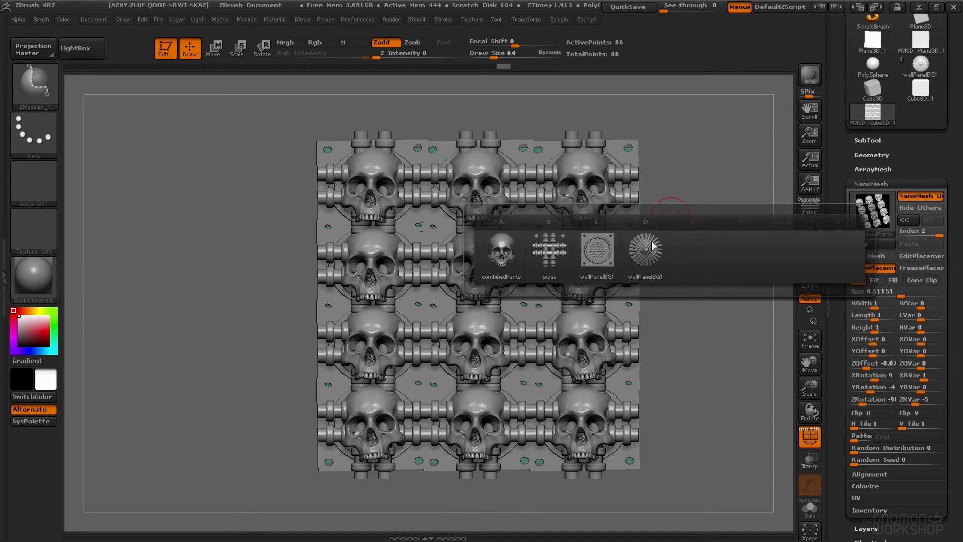
{"action": "left_click", "coordinate": [646, 250]}
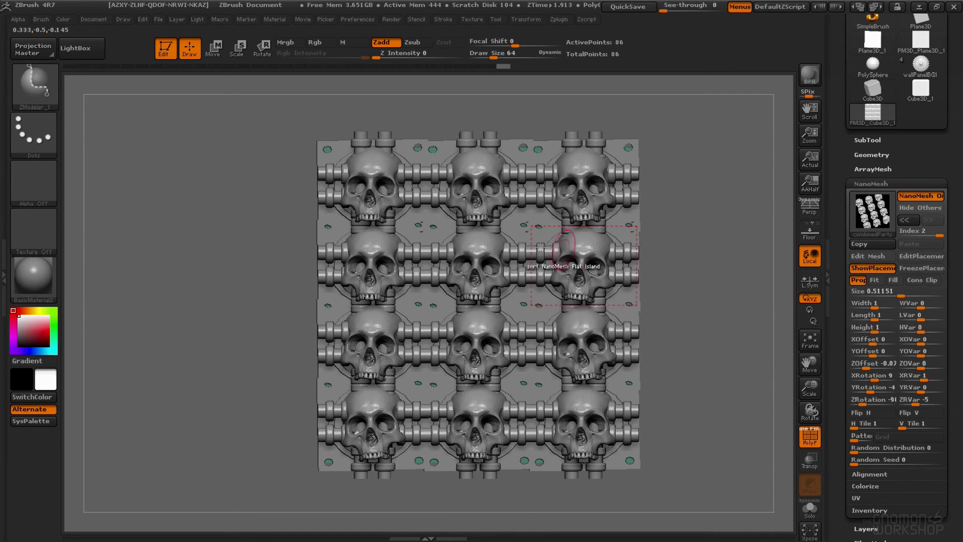
{"action": "left_click", "coordinate": [488, 201]}
{"action": "left_click_drag", "start_coordinate": [488, 202], "coordinate": [515, 238]}
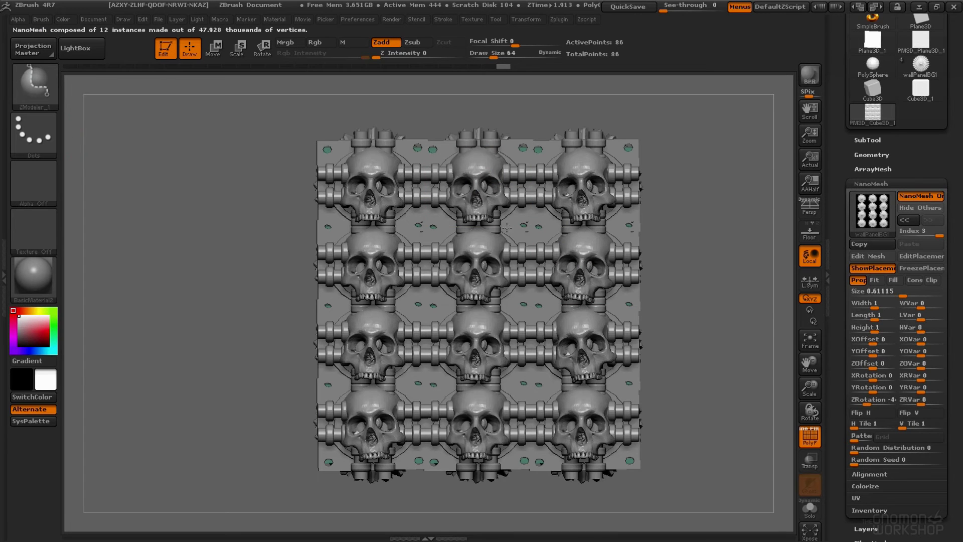
{"action": "mouse_move", "coordinate": [707, 175]}
{"action": "left_mouse_down"}
{"action": "mouse_move", "coordinate": [762, 176]}
{"action": "mouse_move", "coordinate": [782, 194]}
{"action": "left_mouse_up"}
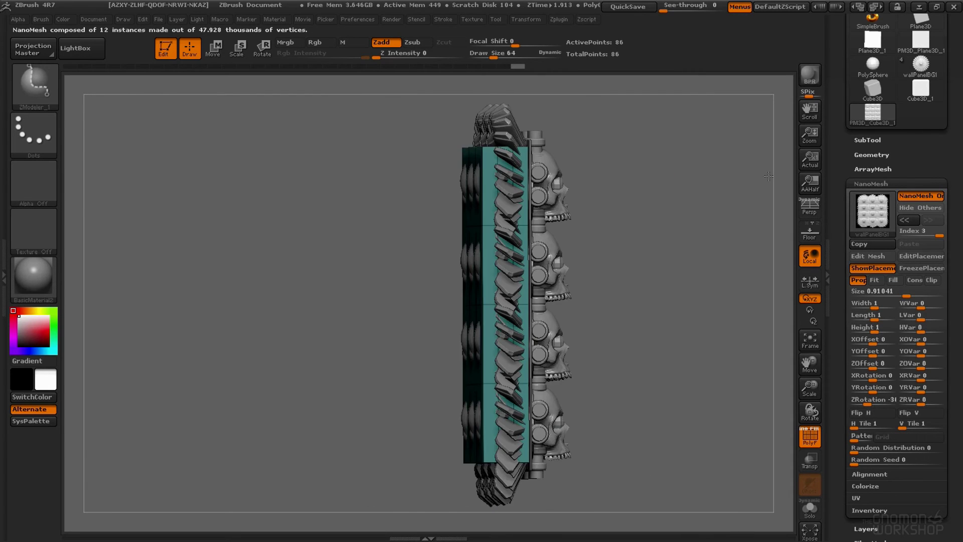
{"action": "left_click_drag", "start_coordinate": [906, 293], "coordinate": [901, 293]}
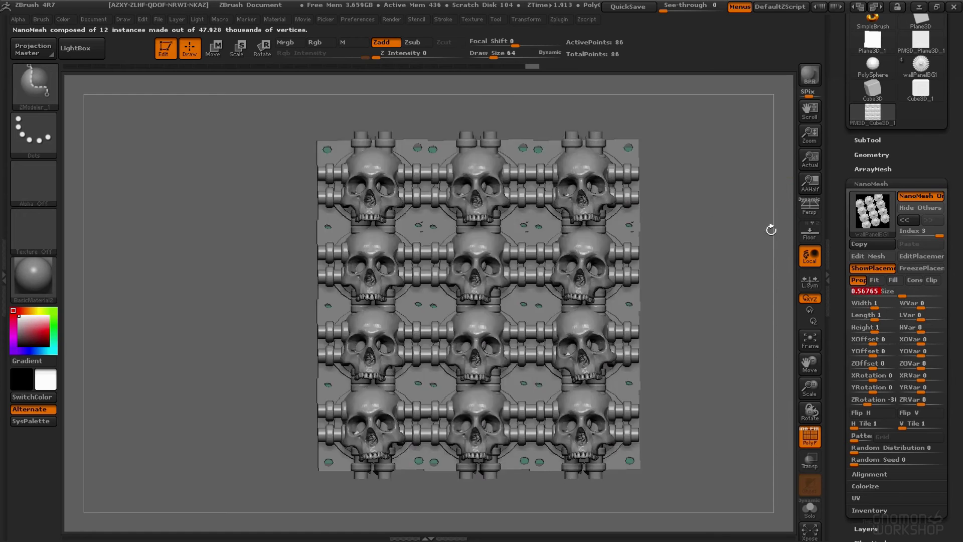
Step: Lift the skull tiles to ZOffset about 0.26, reframe the front view, and randomize the spike distribution
{"action": "left_click_drag", "start_coordinate": [768, 228], "coordinate": [797, 253], "text": "shift"}
{"action": "left_click_drag", "start_coordinate": [865, 363], "coordinate": [885, 365]}
{"action": "left_click_drag", "start_coordinate": [742, 275], "coordinate": [461, 160], "text": "shift"}
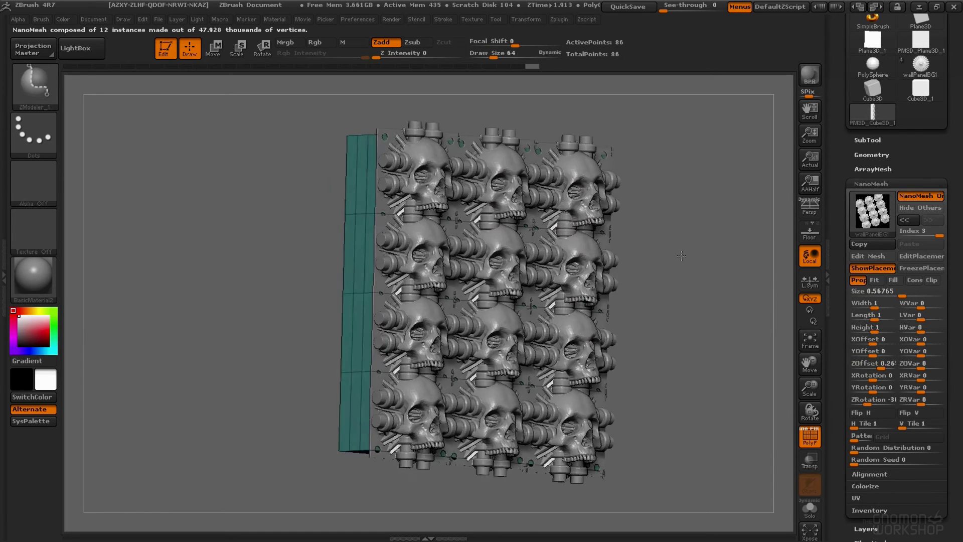
{"action": "scroll", "coordinate": [461, 160], "scroll_direction": "up", "scroll_amount": 2}
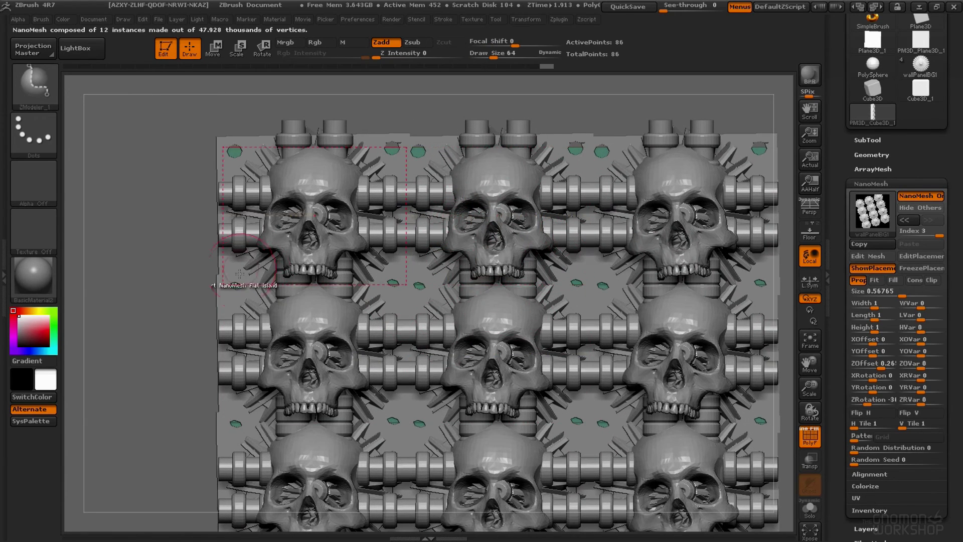
{"action": "left_click_drag", "start_coordinate": [179, 273], "coordinate": [156, 216], "text": "alt"}
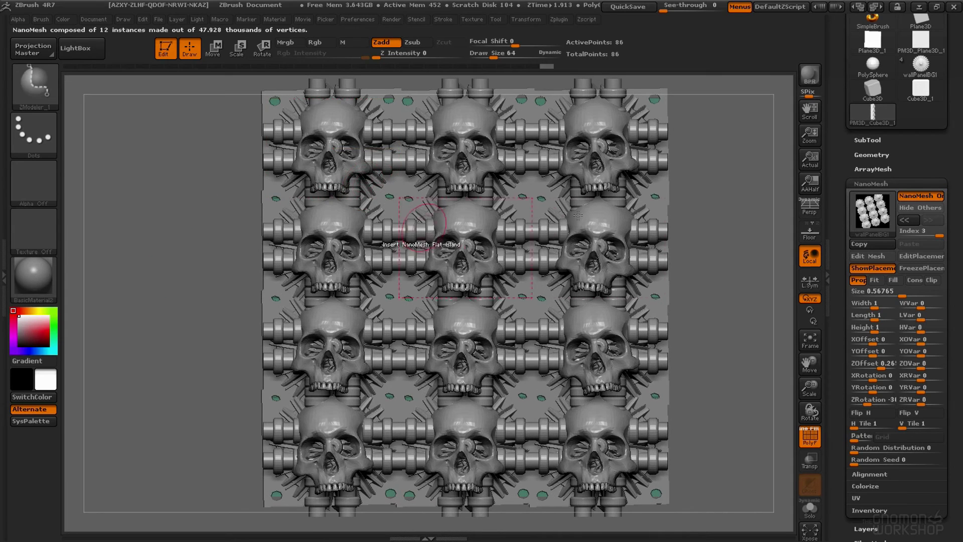
{"action": "left_click_drag", "start_coordinate": [714, 239], "coordinate": [706, 272], "text": "alt"}
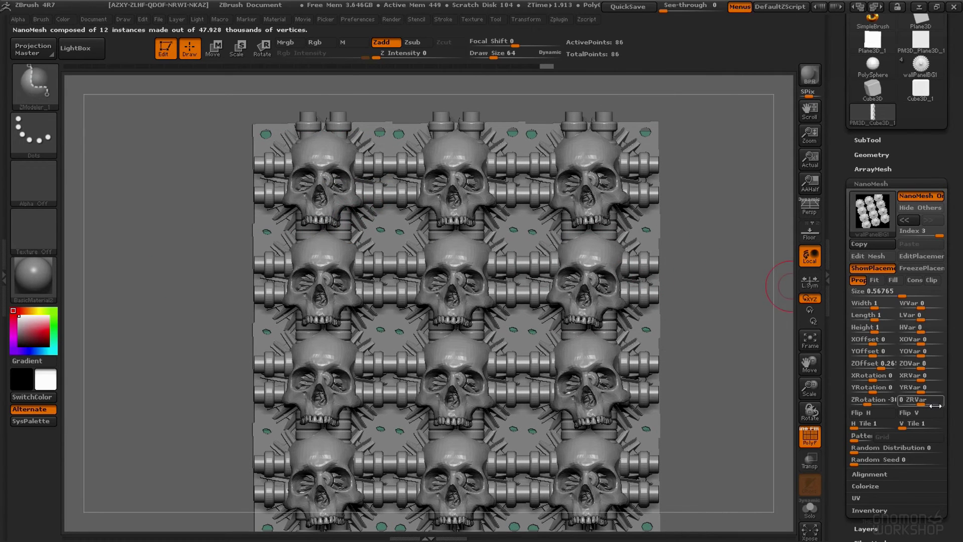
{"action": "mouse_move", "coordinate": [858, 447]}
{"action": "left_mouse_down"}
{"action": "mouse_move", "coordinate": [876, 452]}
{"action": "mouse_move", "coordinate": [847, 406]}
{"action": "left_mouse_up"}
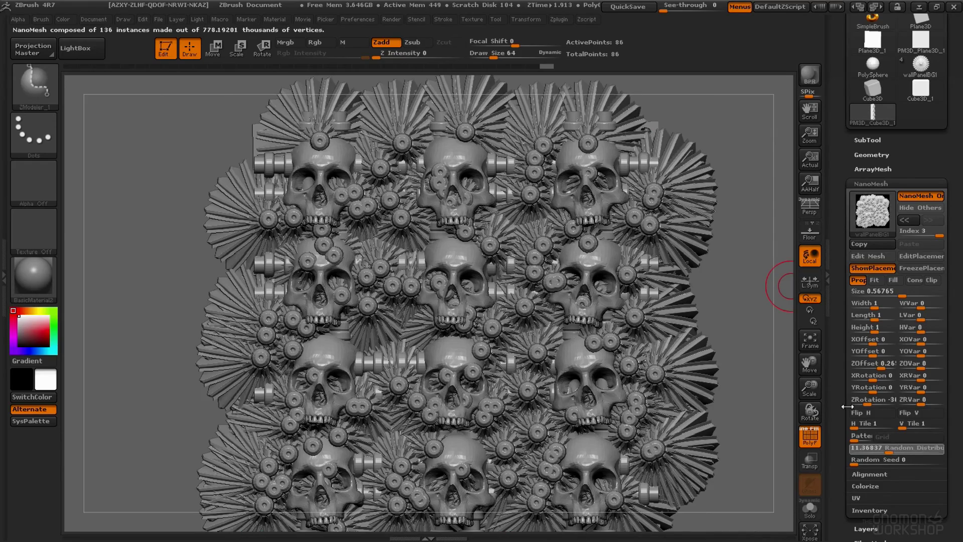
Step: Spin the spike instances with YRotation and reshuffle them with Random Seed 13384
{"action": "mouse_move", "coordinate": [727, 376]}
{"action": "left_mouse_down", "text": "alt"}
{"action": "mouse_move", "coordinate": [659, 273]}
{"action": "mouse_move", "coordinate": [703, 275]}
{"action": "mouse_move", "coordinate": [658, 276]}
{"action": "left_mouse_up", "text": "alt"}
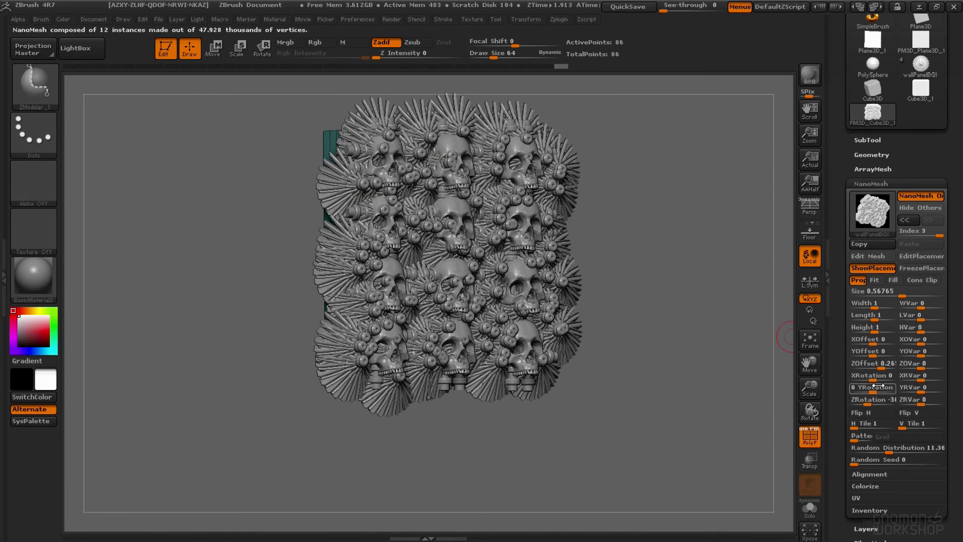
{"action": "left_click_drag", "start_coordinate": [875, 393], "coordinate": [852, 381]}
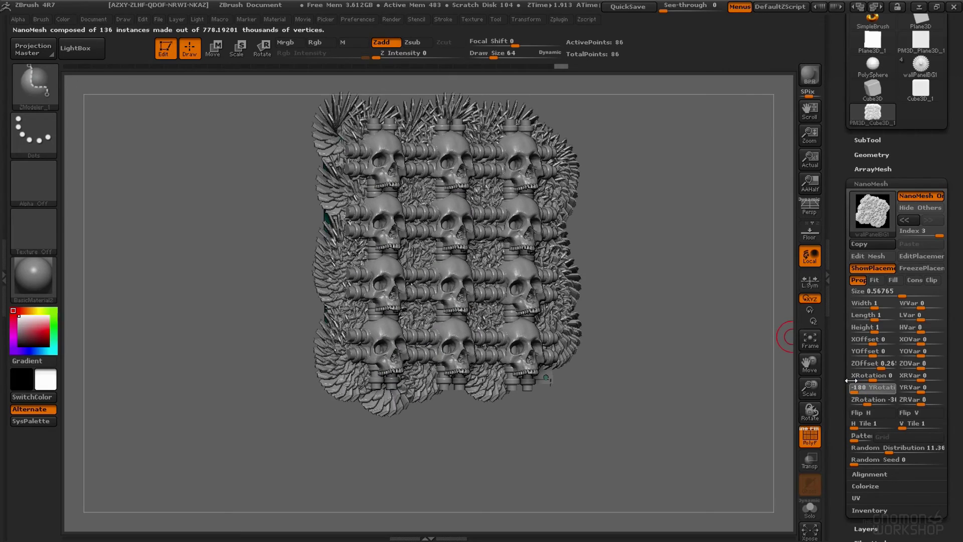
{"action": "mouse_move", "coordinate": [786, 337]}
{"action": "left_mouse_down"}
{"action": "mouse_move", "coordinate": [666, 233]}
{"action": "mouse_move", "coordinate": [672, 285]}
{"action": "mouse_move", "coordinate": [785, 397]}
{"action": "left_mouse_up"}
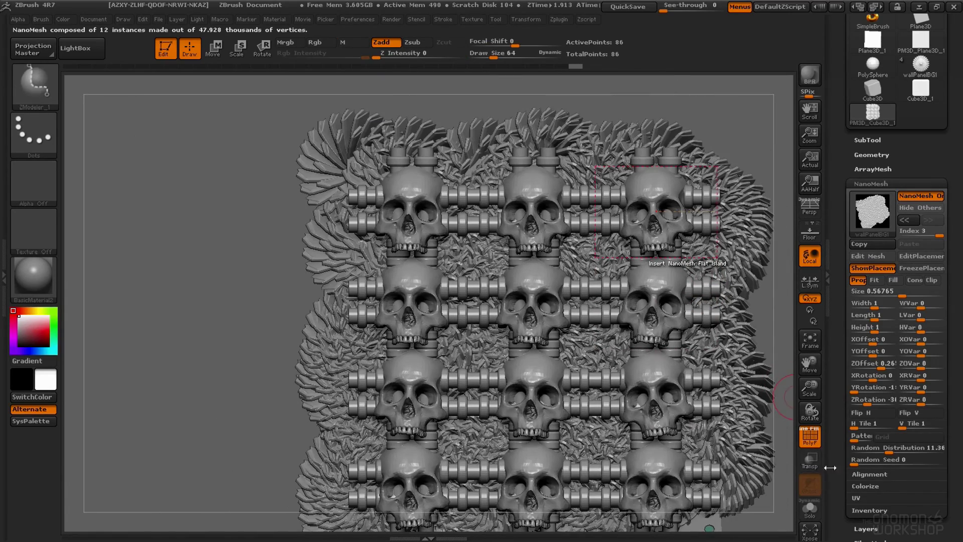
{"action": "left_click_drag", "start_coordinate": [855, 461], "coordinate": [875, 460]}
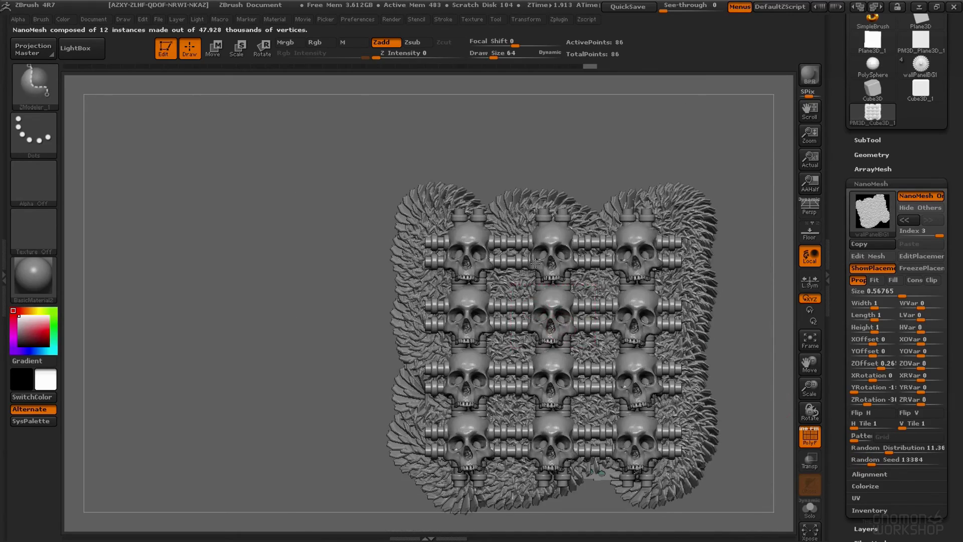
Step: Set the spike layer's ZOffset to 0.2651 so the fans stand off the panel
{"action": "left_click_drag", "start_coordinate": [528, 303], "coordinate": [549, 247]}
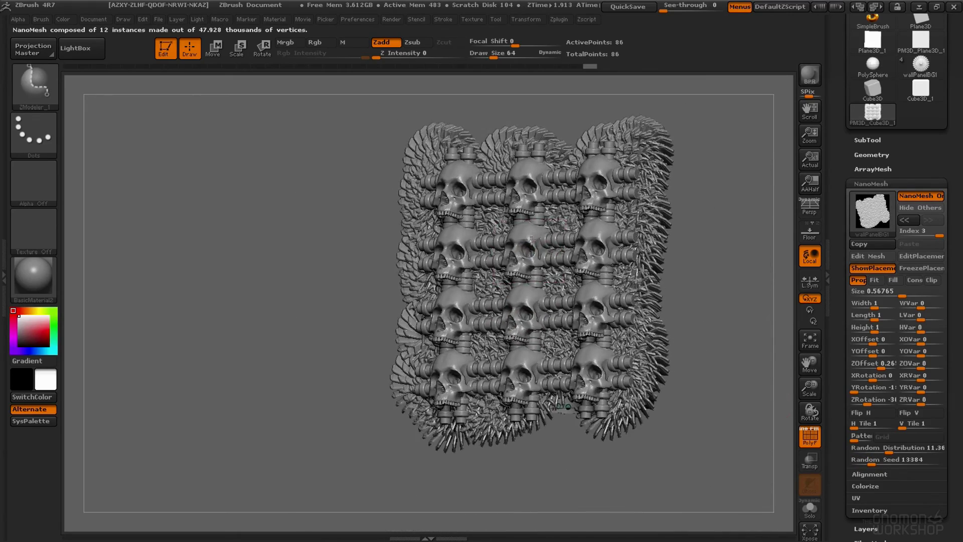
{"action": "mouse_move", "coordinate": [881, 363]}
{"action": "left_mouse_down"}
{"action": "mouse_move", "coordinate": [870, 363]}
{"action": "mouse_move", "coordinate": [878, 368]}
{"action": "left_mouse_up"}
{"action": "scroll", "coordinate": [674, 286], "scroll_direction": "up", "scroll_amount": 3}
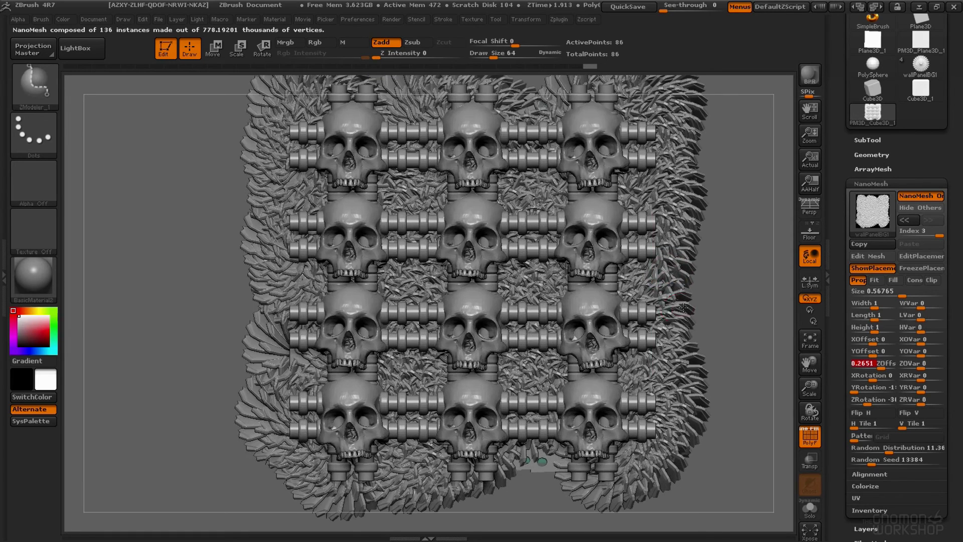
{"action": "scroll", "coordinate": [704, 256], "scroll_direction": "down", "scroll_amount": 1}
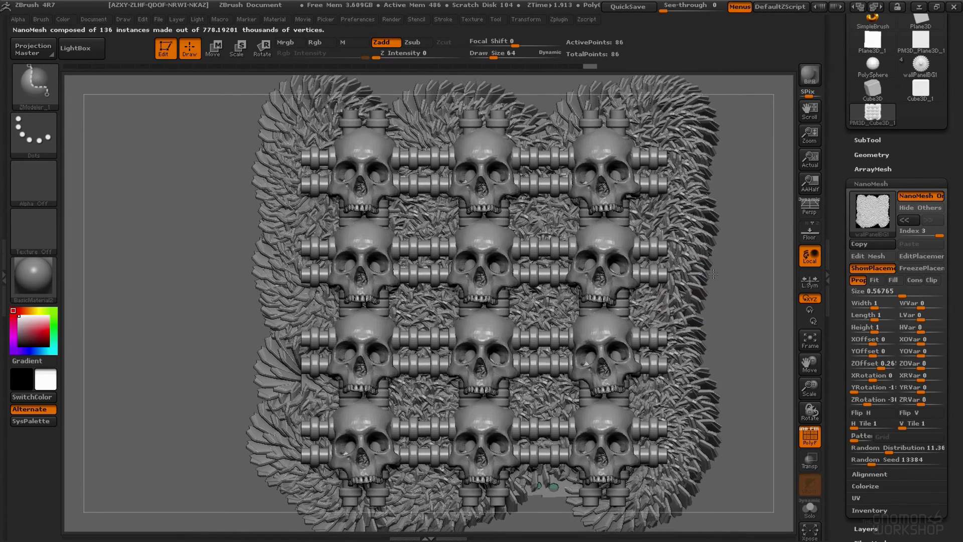
{"action": "scroll", "coordinate": [707, 259], "scroll_direction": "down", "scroll_amount": 2}
{"action": "scroll", "coordinate": [714, 266], "scroll_direction": "down", "scroll_amount": 1}
{"action": "scroll", "coordinate": [714, 266], "scroll_direction": "down", "scroll_amount": 1}
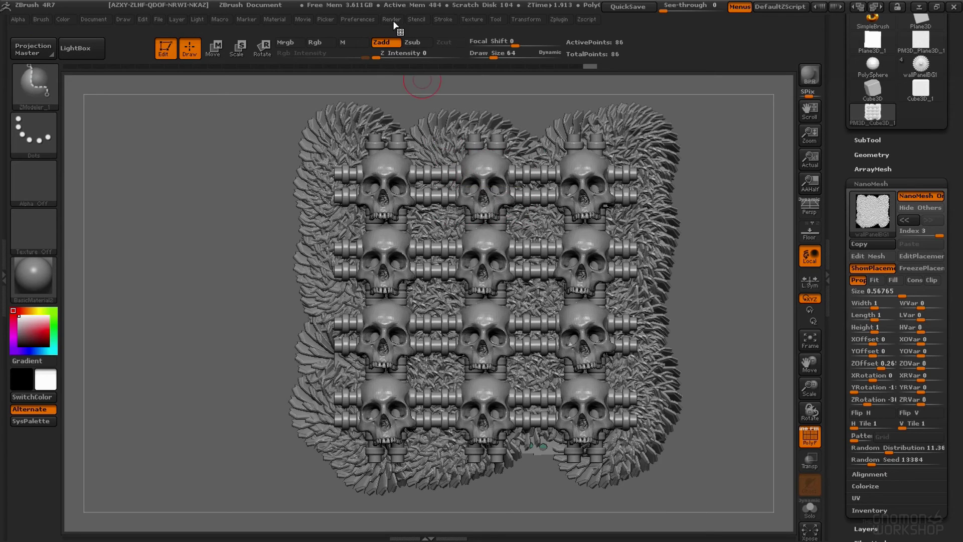
Step: Enable BPR Shadow, move the light on the Light sphere, and run a shadowed BPR render
{"action": "left_click", "coordinate": [391, 19]}
{"action": "left_click", "coordinate": [427, 153]}
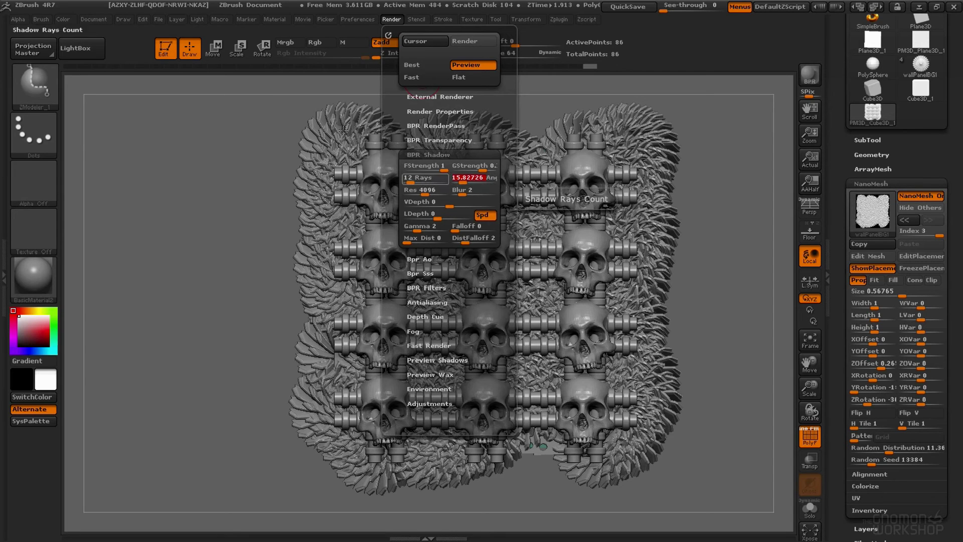
{"action": "left_click", "coordinate": [198, 19]}
{"action": "left_click_drag", "start_coordinate": [236, 65], "coordinate": [225, 59]}
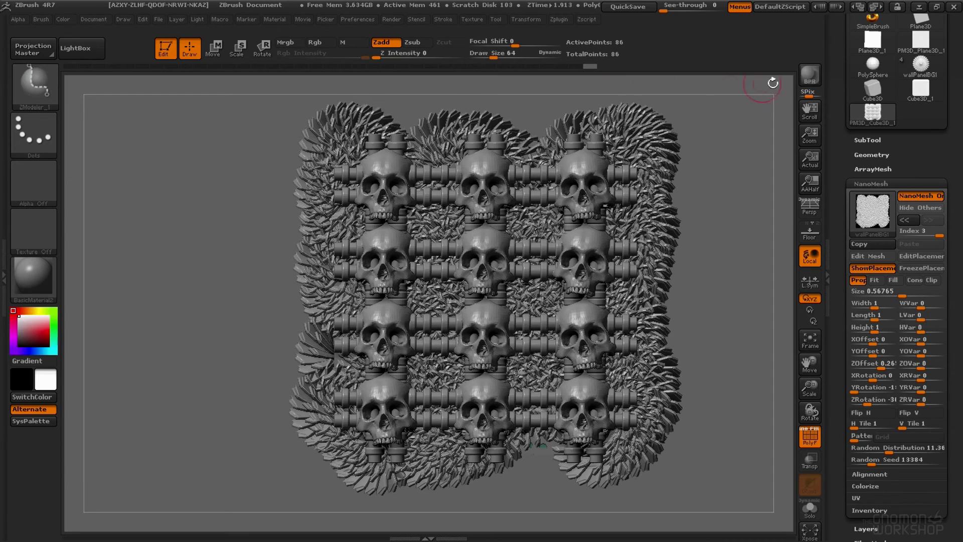
{"action": "left_click", "coordinate": [807, 76]}
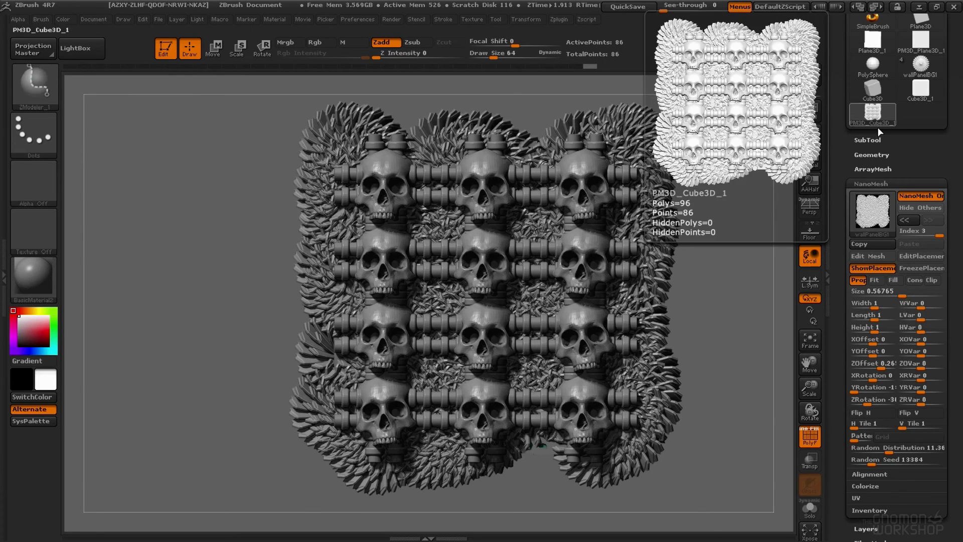
Step: Run Convert BPR To Geo to bake the NanoMesh panel into 947,982-point geometry, checking the SubTool list
{"action": "left_click", "coordinate": [884, 153]}
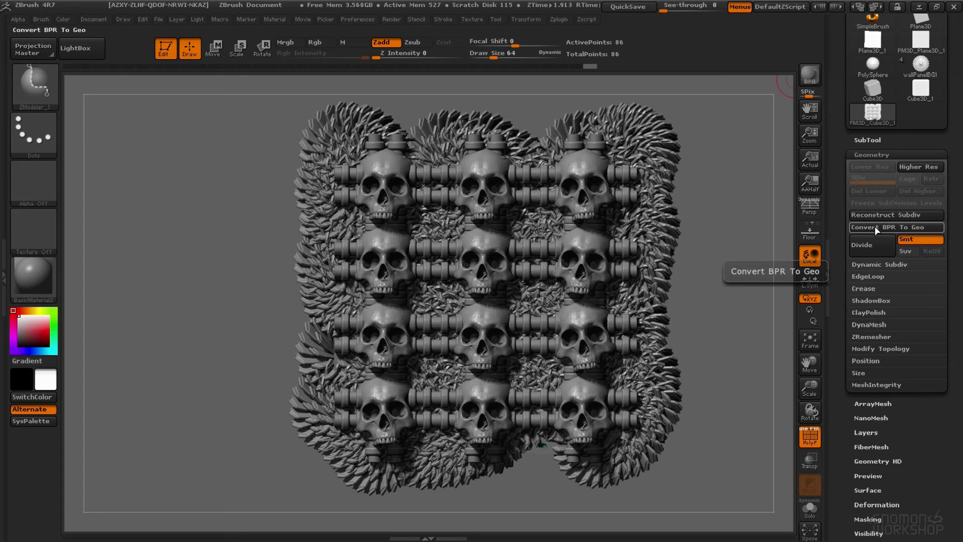
{"action": "left_click", "coordinate": [867, 141]}
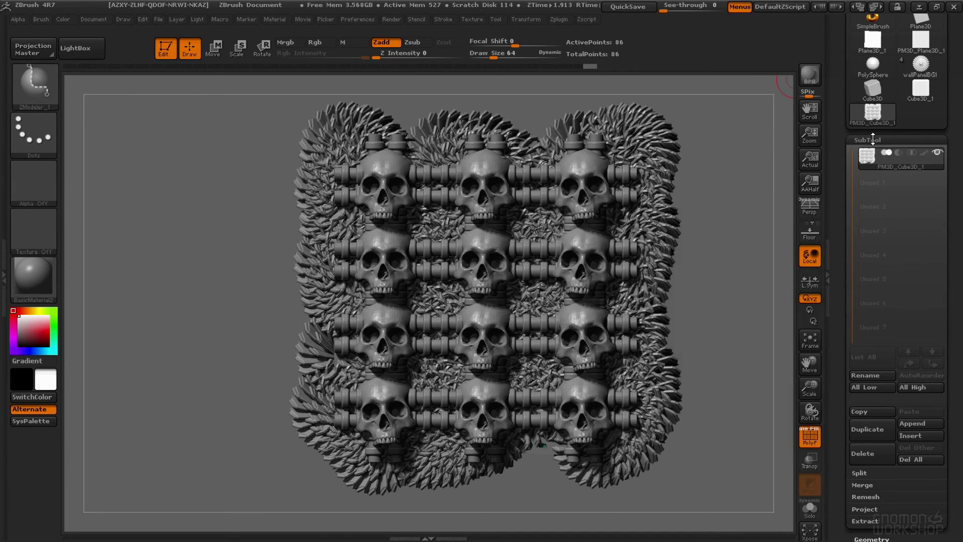
{"action": "left_click", "coordinate": [873, 139]}
{"action": "left_click", "coordinate": [878, 155]}
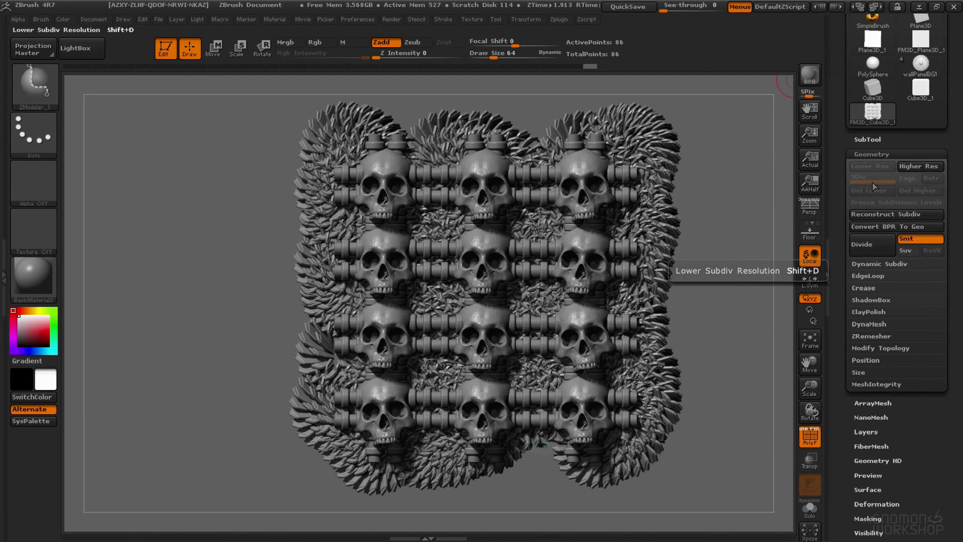
{"action": "left_click", "coordinate": [872, 153]}
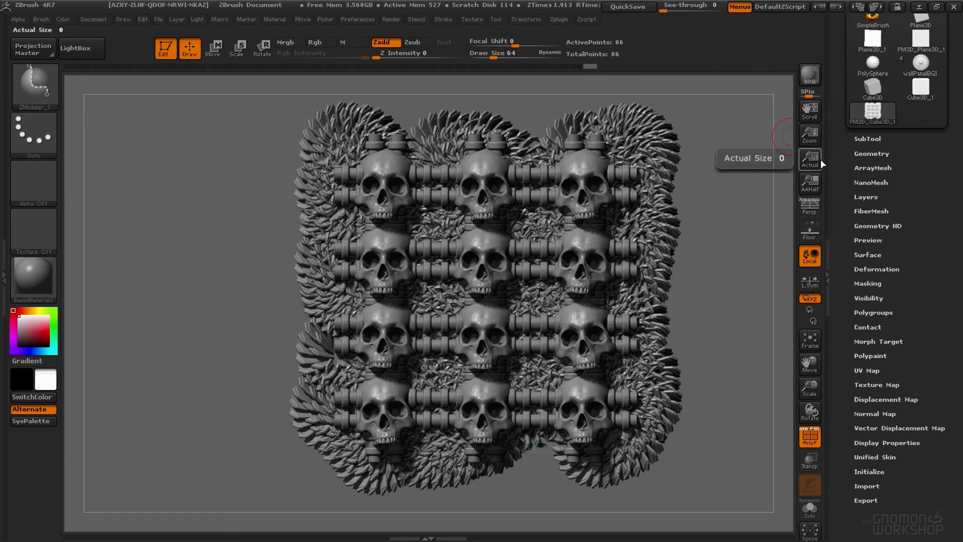
{"action": "left_click", "coordinate": [874, 154]}
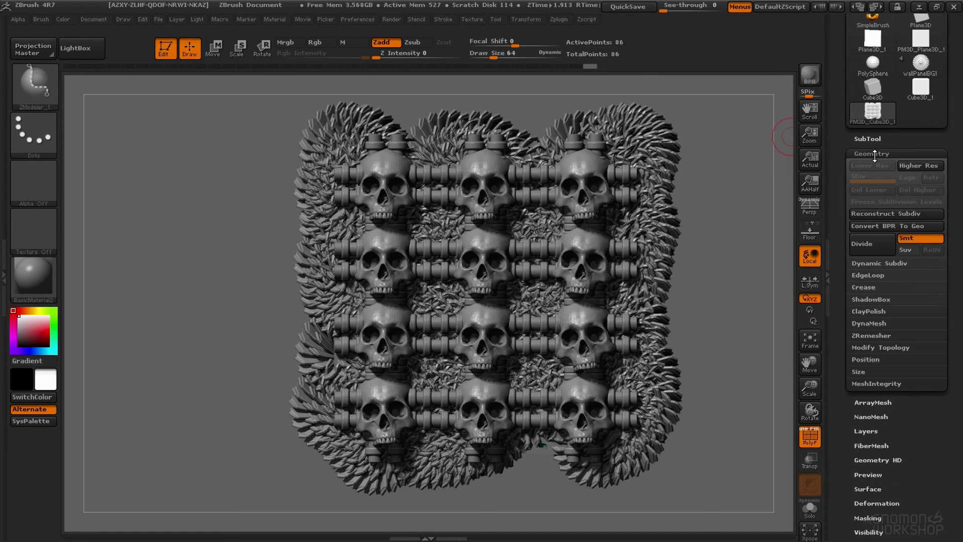
{"action": "left_click", "coordinate": [899, 223]}
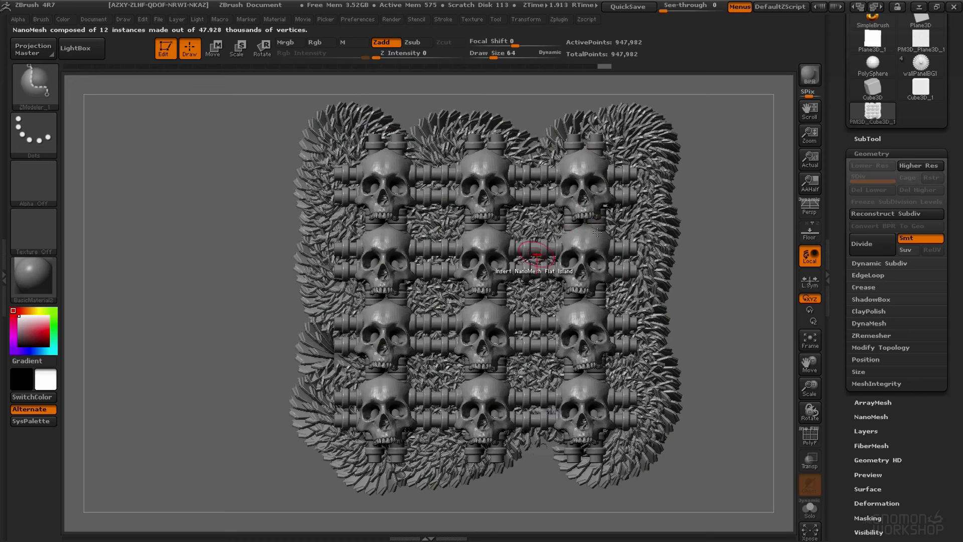
{"action": "left_click", "coordinate": [859, 141]}
{"action": "mouse_move", "coordinate": [895, 158]}
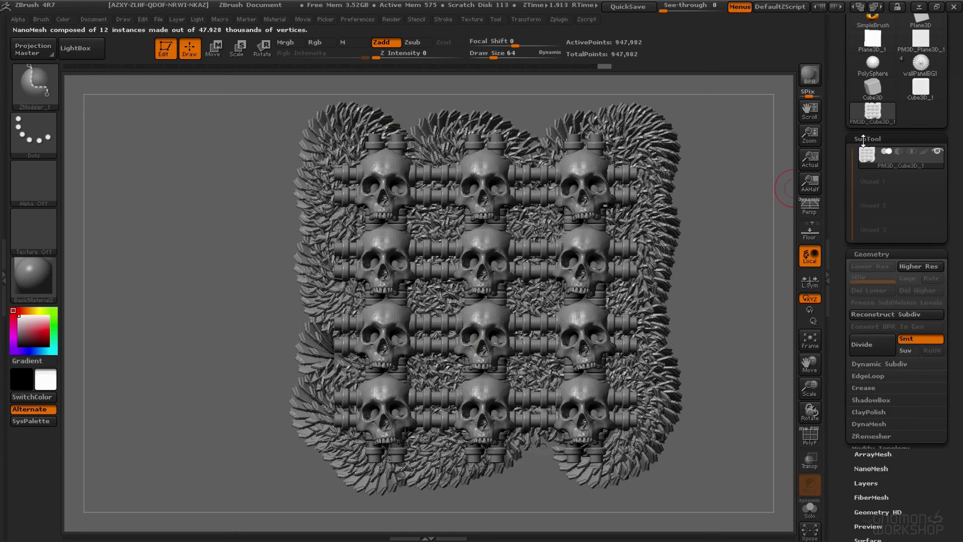
{"action": "left_click", "coordinate": [872, 139]}
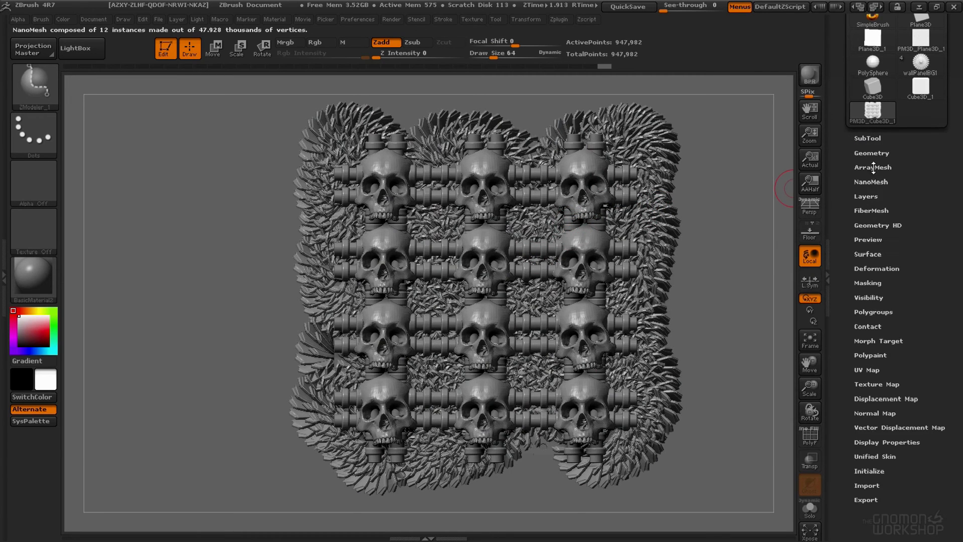
{"action": "left_click", "coordinate": [535, 207]}
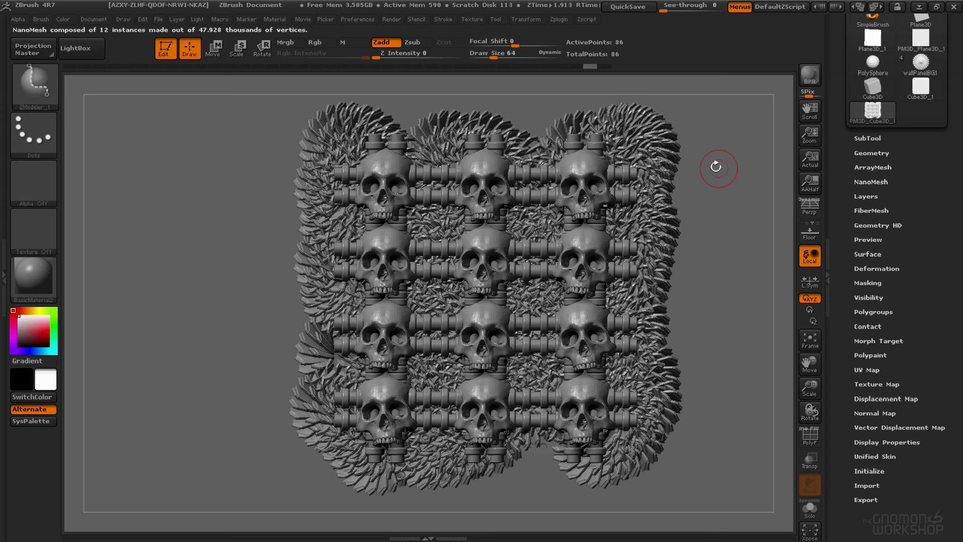
Step: Step through the NanoMesh layers and bring up the brush picker filtered to I brushes
{"action": "left_click", "coordinate": [873, 182]}
{"action": "mouse_move", "coordinate": [934, 225]}
{"action": "left_mouse_down"}
{"action": "mouse_move", "coordinate": [900, 230]}
{"action": "mouse_move", "coordinate": [939, 230]}
{"action": "left_mouse_up"}
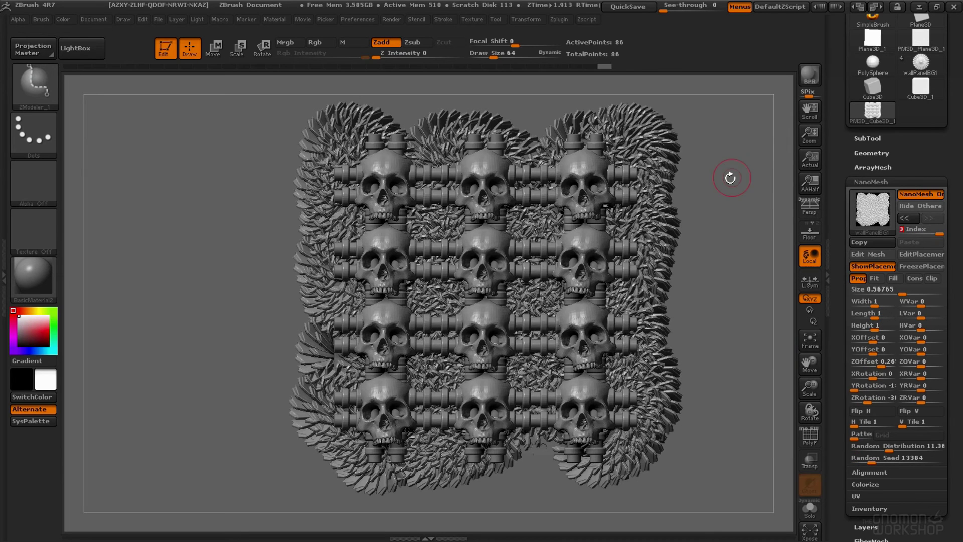
{"action": "left_click_drag", "start_coordinate": [723, 184], "coordinate": [701, 181]}
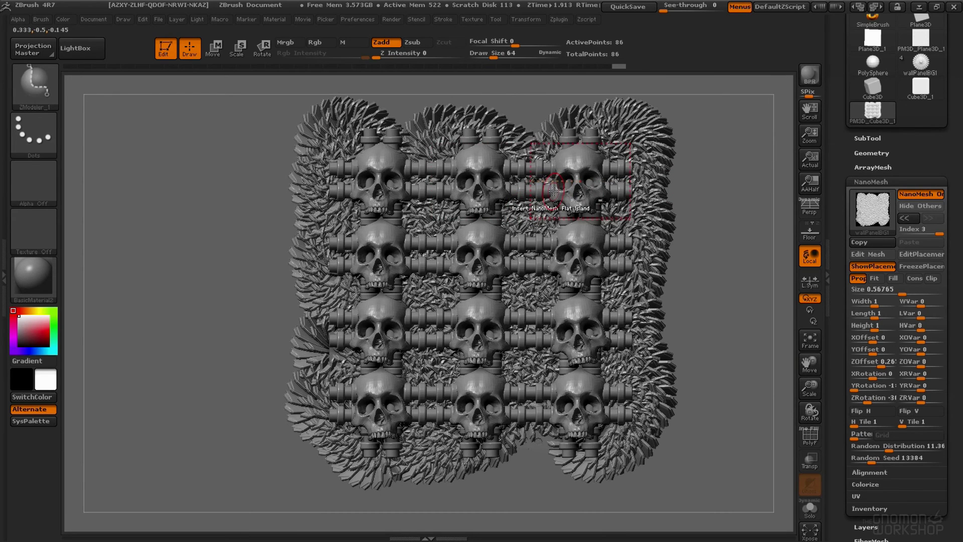
{"action": "key", "text": "b"}
{"action": "key", "text": "i"}
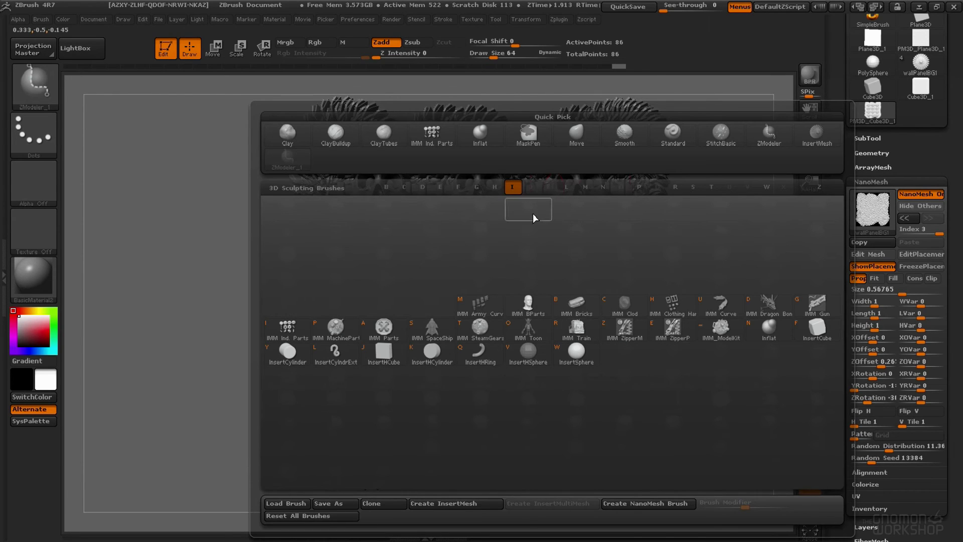
Step: Turn IMM Bricks into a NanoMesh brush and choose a brick mesh from its popup
{"action": "left_click", "coordinate": [575, 307]}
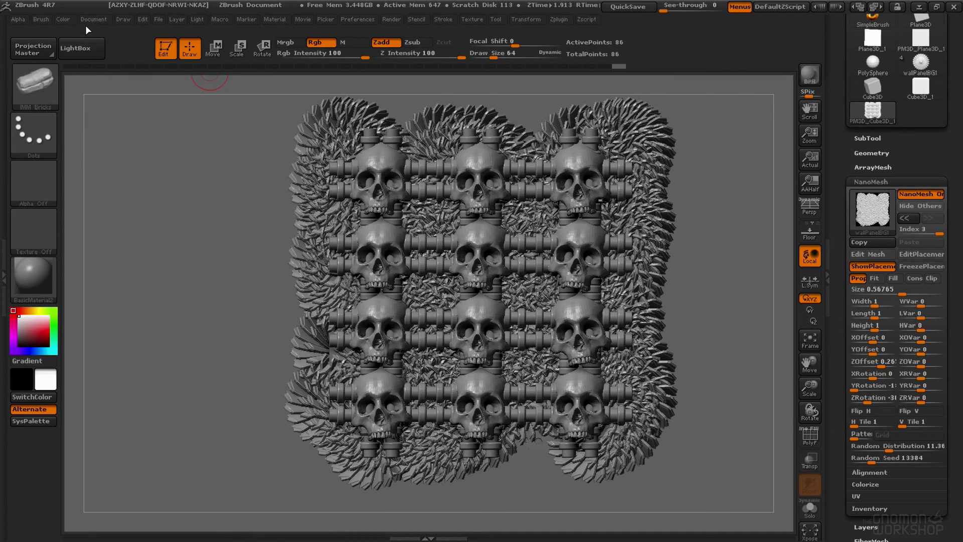
{"action": "left_click", "coordinate": [41, 19]}
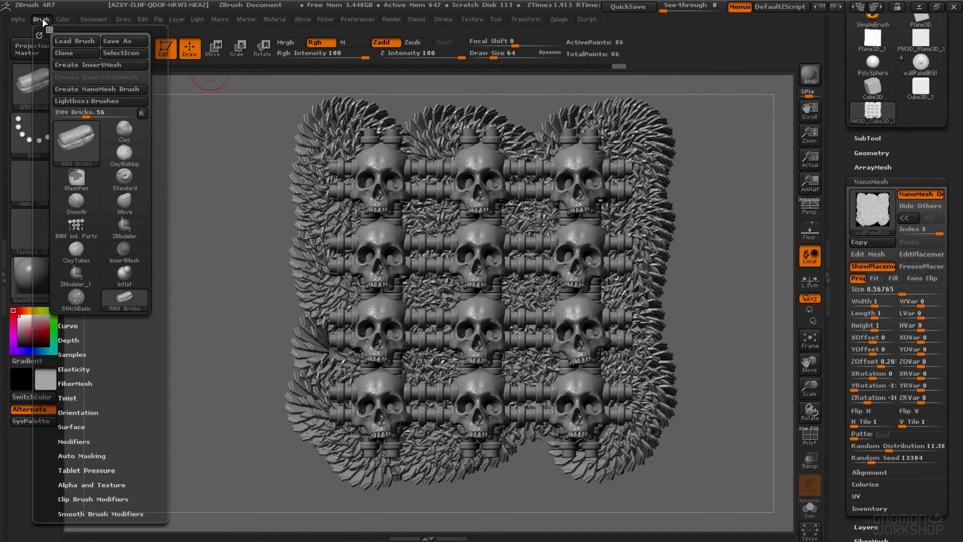
{"action": "left_click", "coordinate": [95, 86]}
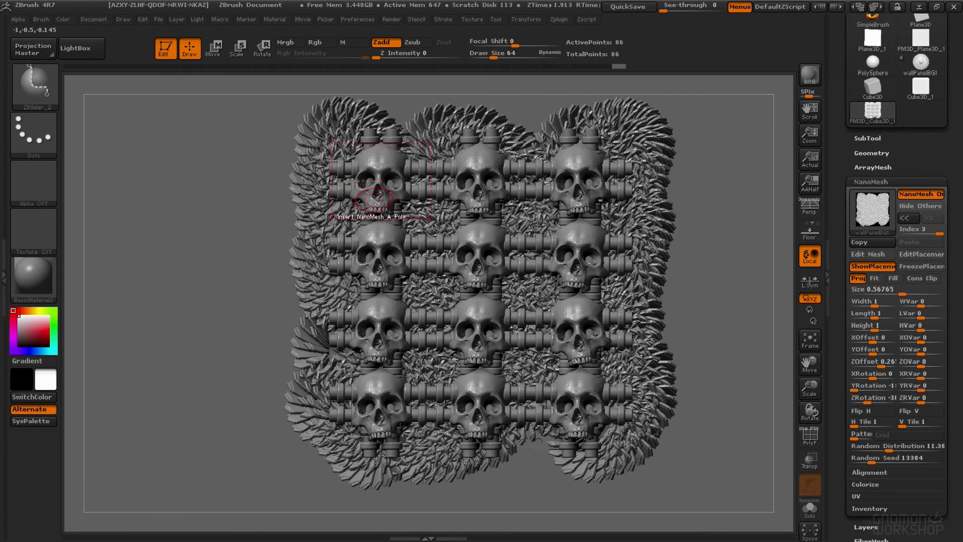
{"action": "left_click", "coordinate": [374, 200]}
{"action": "left_click", "coordinate": [246, 236]}
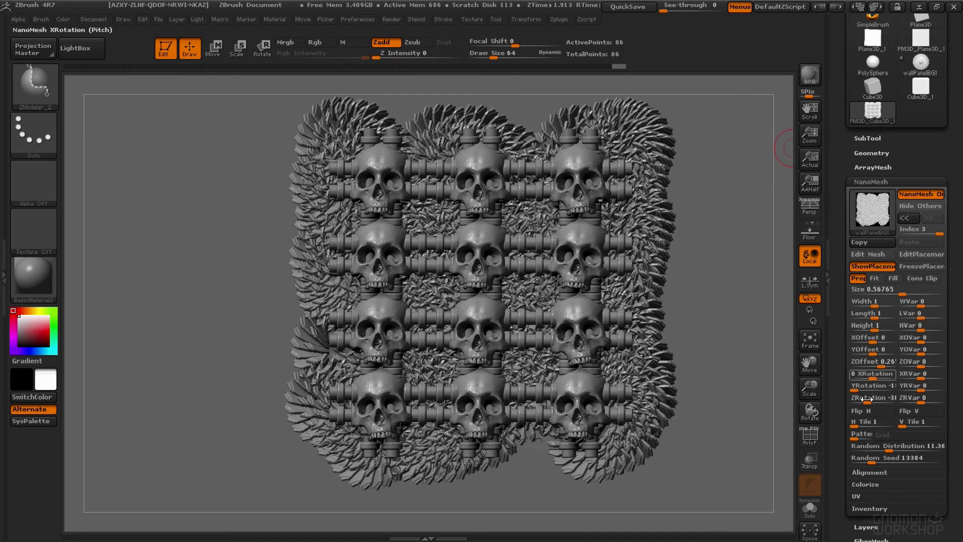
Step: Use Replace NanoMesh From Brush to swap the fans for brick slabs, with Random Distribution back at 0
{"action": "left_click", "coordinate": [874, 509]}
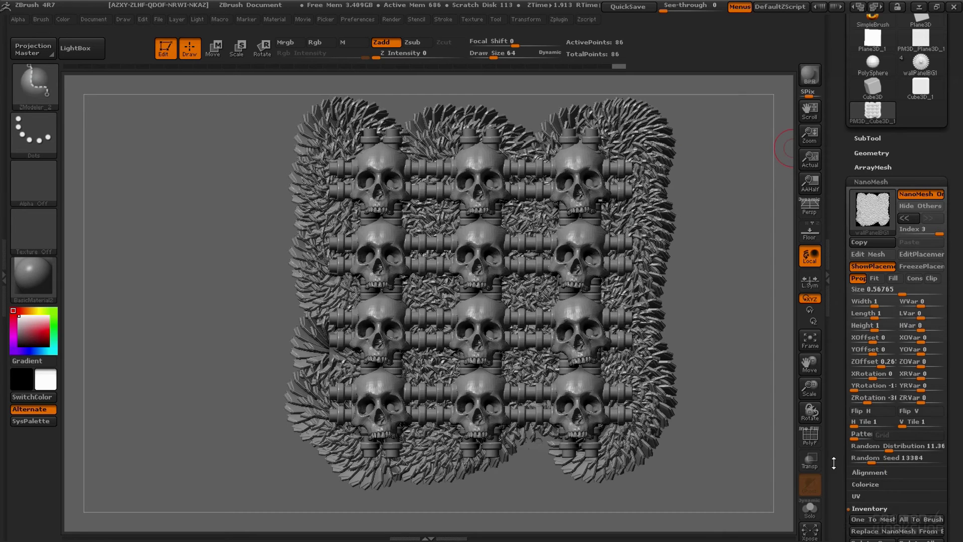
{"action": "left_click_drag", "start_coordinate": [834, 462], "coordinate": [844, 372]}
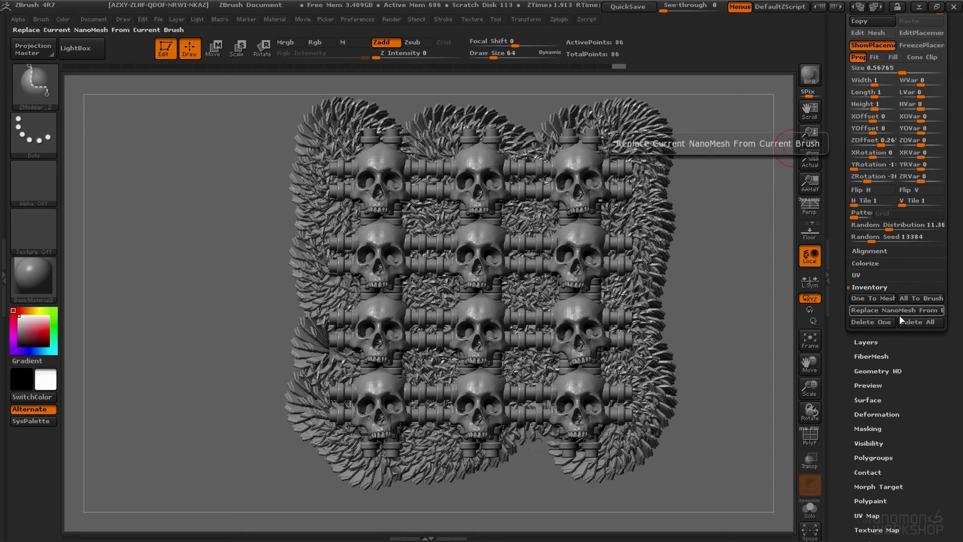
{"action": "left_click", "coordinate": [891, 317]}
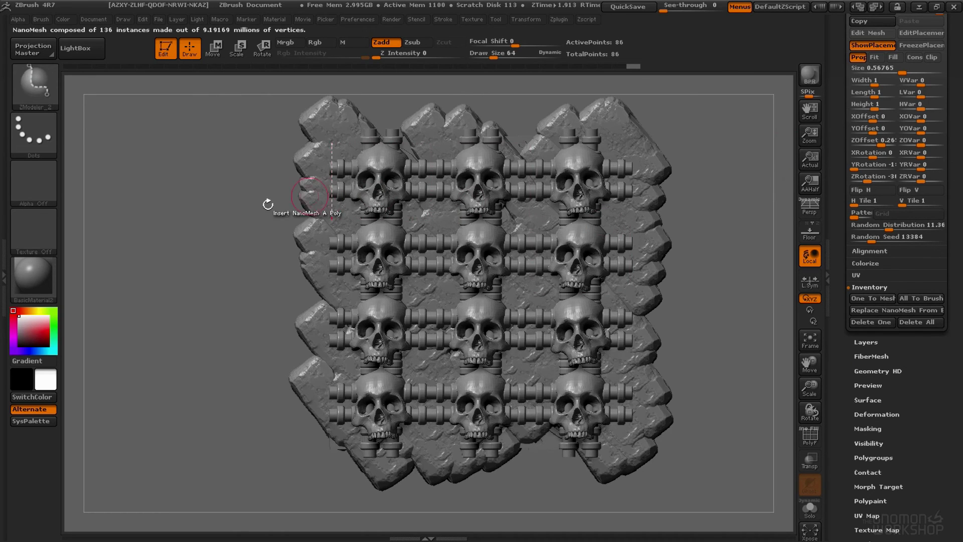
{"action": "mouse_move", "coordinate": [268, 205]}
{"action": "left_mouse_down"}
{"action": "mouse_move", "coordinate": [271, 216]}
{"action": "mouse_move", "coordinate": [253, 208]}
{"action": "left_mouse_up"}
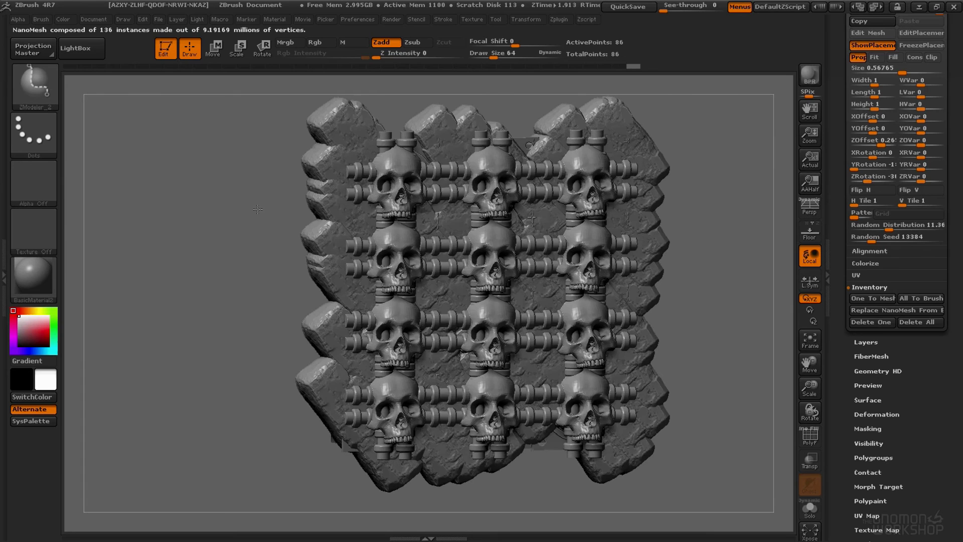
{"action": "left_click_drag", "start_coordinate": [898, 224], "coordinate": [875, 224]}
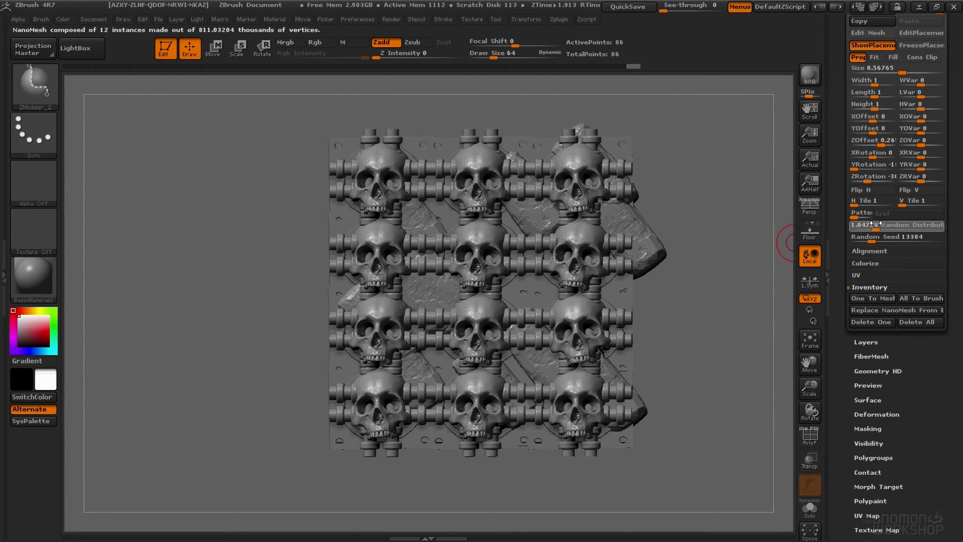
{"action": "left_click_drag", "start_coordinate": [875, 224], "coordinate": [853, 237]}
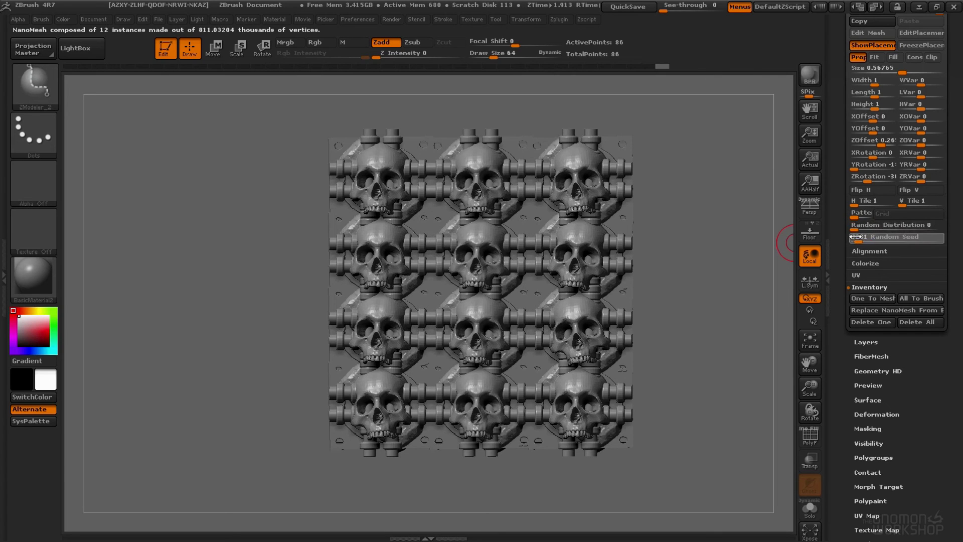
Step: Roll the brick instances to ZRotation -90
{"action": "left_click", "coordinate": [869, 178]}
{"action": "left_click_drag", "start_coordinate": [864, 178], "coordinate": [863, 179]}
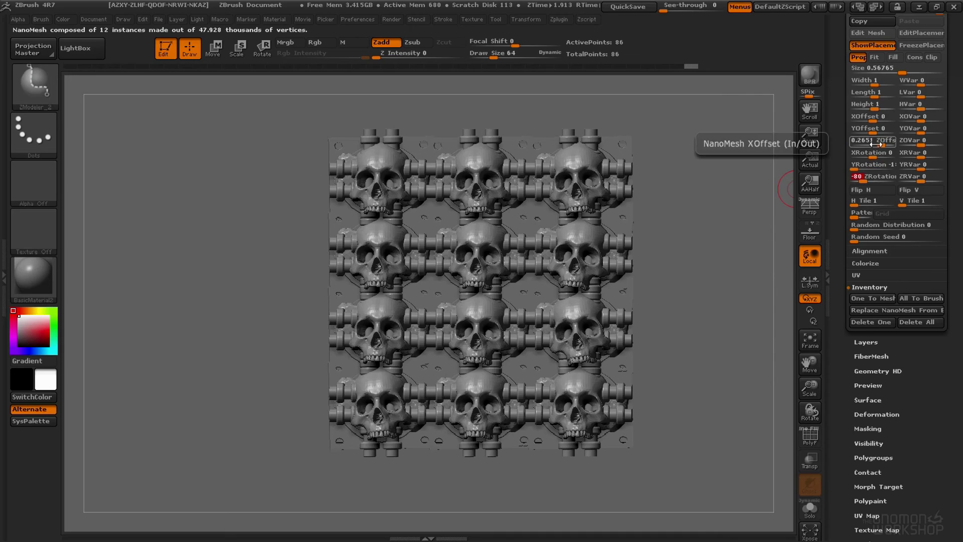
{"action": "mouse_move", "coordinate": [560, 194]}
{"action": "left_mouse_down"}
{"action": "mouse_move", "coordinate": [611, 194]}
{"action": "mouse_move", "coordinate": [624, 253]}
{"action": "left_mouse_up"}
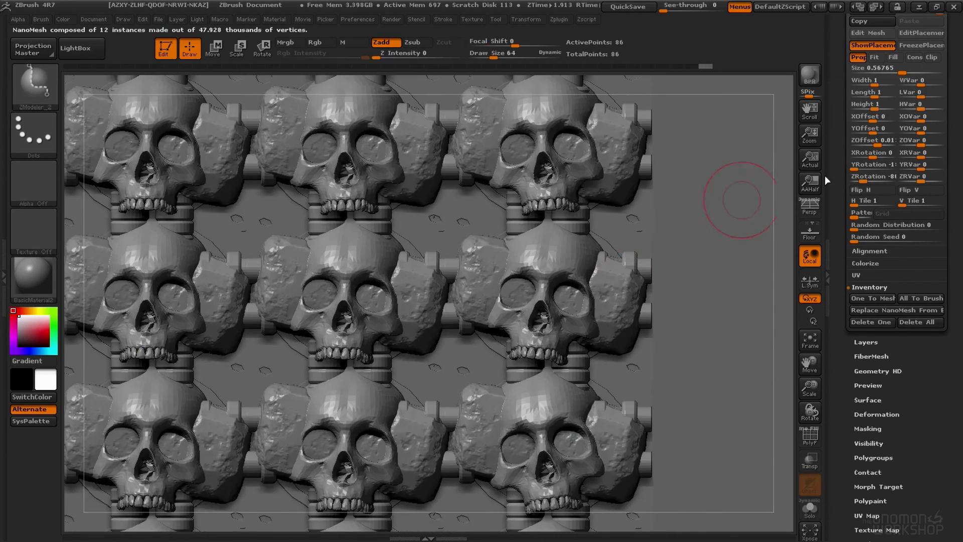
{"action": "left_click", "coordinate": [861, 178]}
{"action": "type", "text": "-90"}
{"action": "key", "text": "Return"}
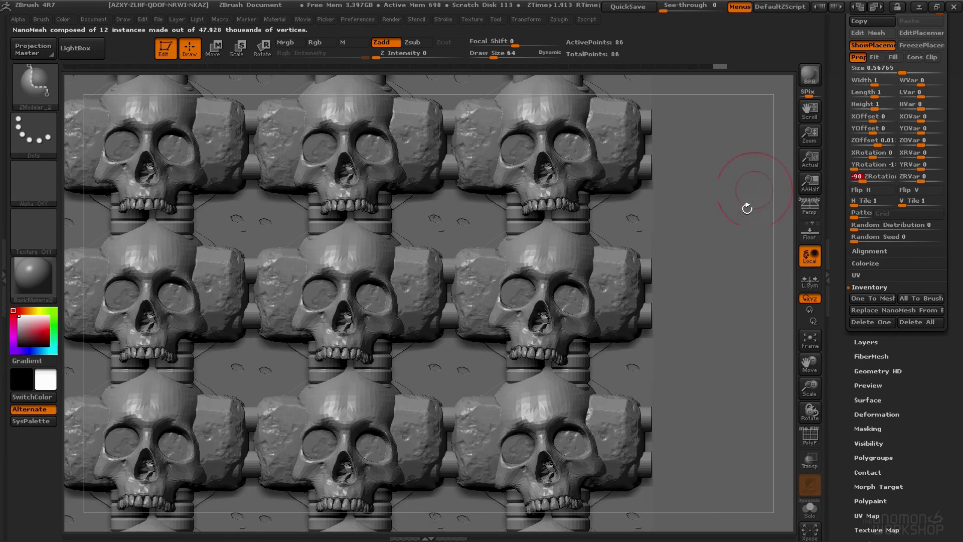
{"action": "left_click", "coordinate": [875, 55]}
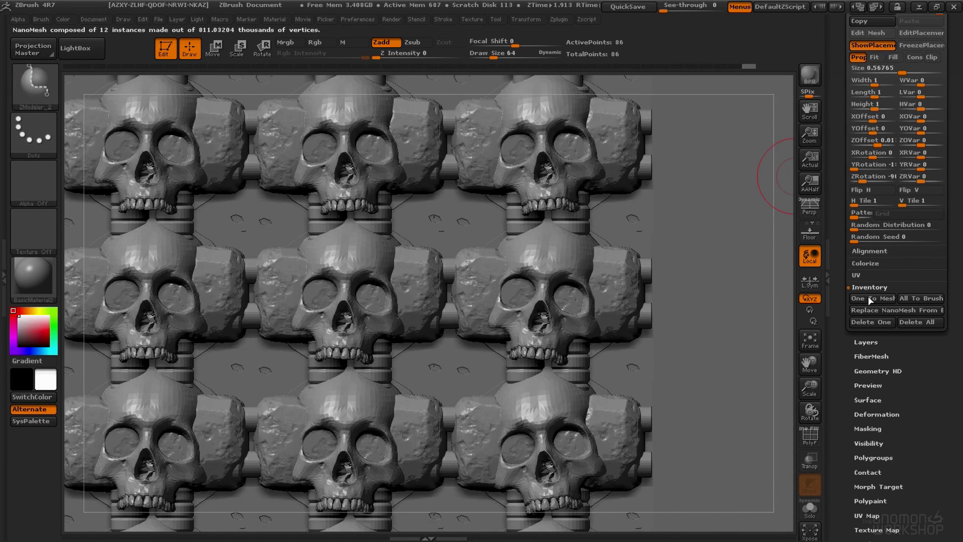
Step: Shrink the bricks to Size 0.25192 and raise Random Distribution to about 43.9
{"action": "left_click_drag", "start_coordinate": [865, 225], "coordinate": [888, 229]}
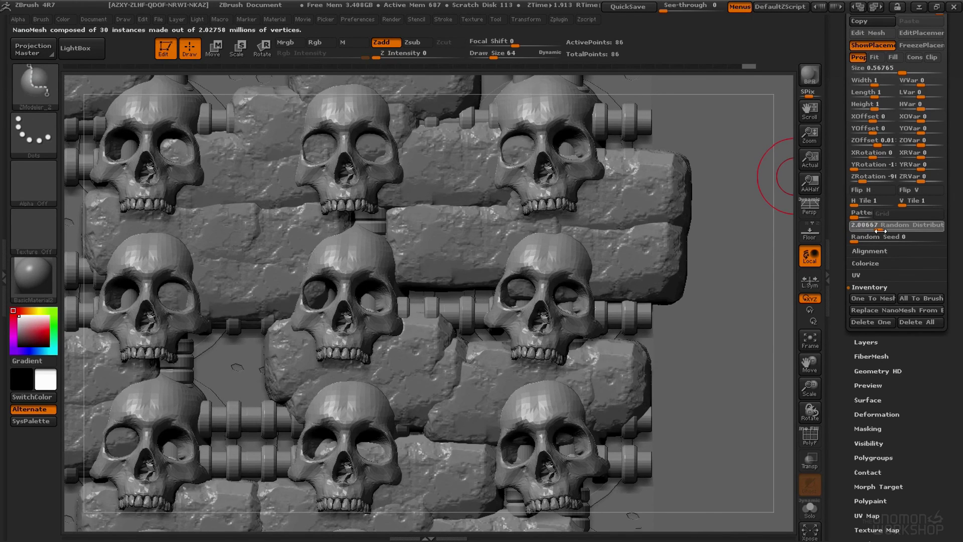
{"action": "key", "text": "Return"}
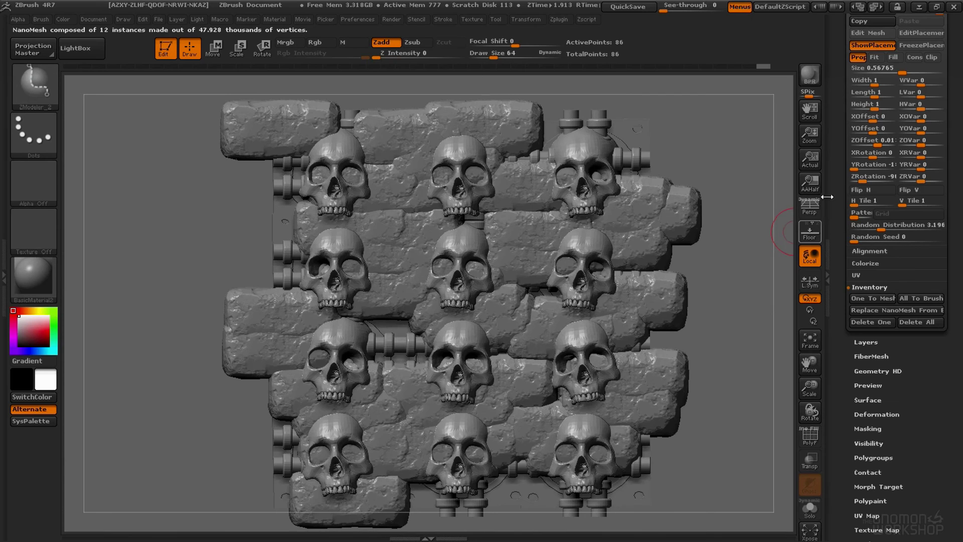
{"action": "left_click_drag", "start_coordinate": [899, 67], "coordinate": [887, 67]}
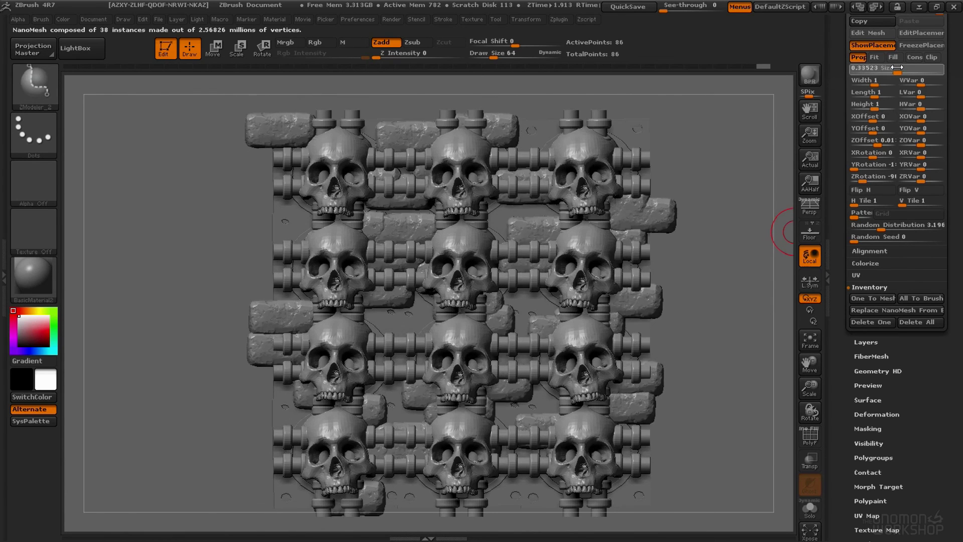
{"action": "mouse_move", "coordinate": [899, 222]}
{"action": "left_mouse_down"}
{"action": "mouse_move", "coordinate": [752, 216]}
{"action": "mouse_move", "coordinate": [715, 199]}
{"action": "mouse_move", "coordinate": [740, 206]}
{"action": "left_mouse_up"}
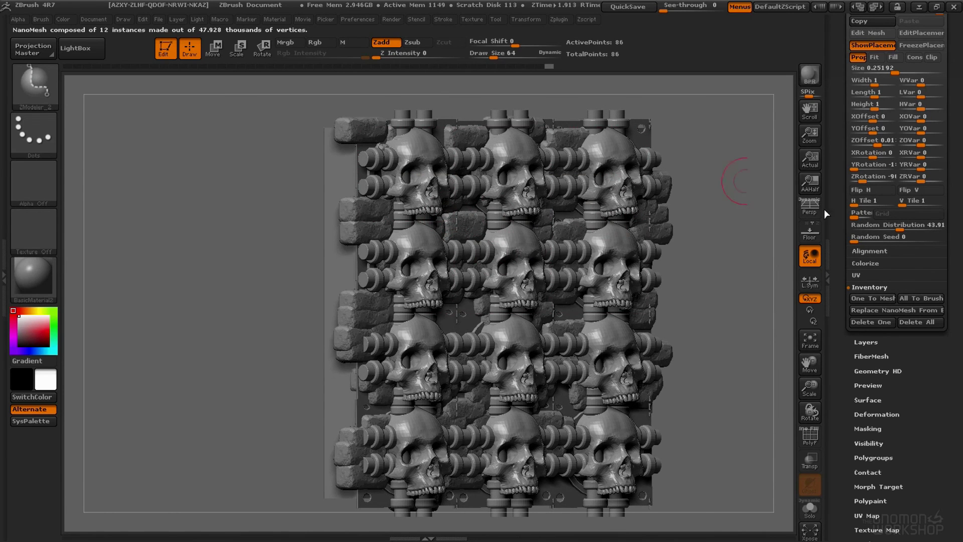
Step: Re-apply the brick NanoMesh ZRotation of -90
{"action": "left_click", "coordinate": [866, 177]}
{"action": "key", "text": "Return"}
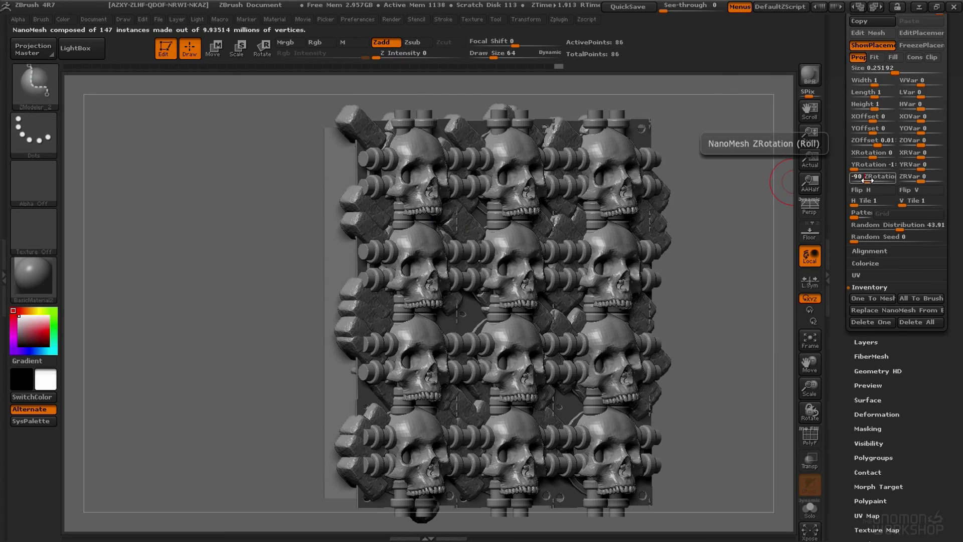
{"action": "type", "text": "90"}
{"action": "key", "text": "Return"}
{"action": "key", "text": "Return"}
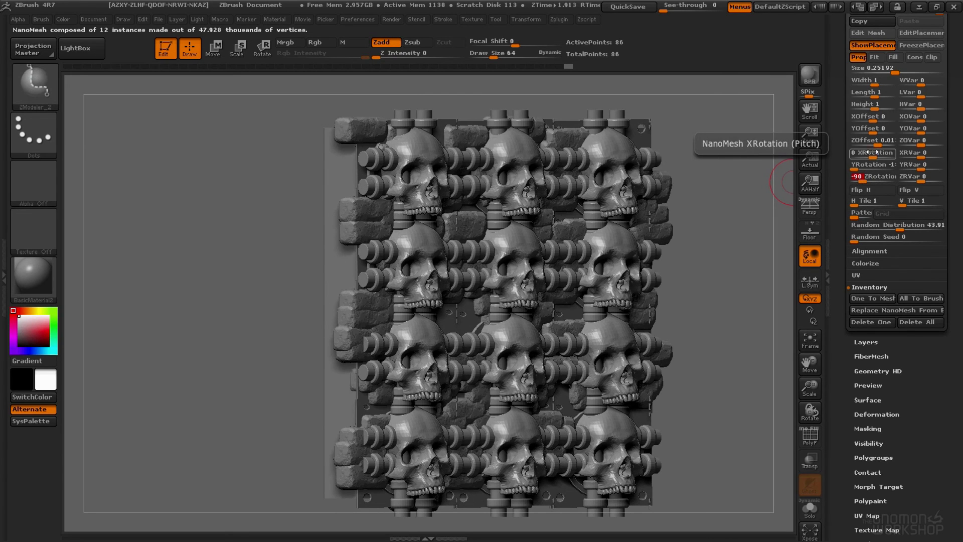
Step: Set the brick NanoMesh ZOffset to -0.12345, sinking the bricks behind the skulls and pipes
{"action": "left_click_drag", "start_coordinate": [875, 141], "coordinate": [874, 145]}
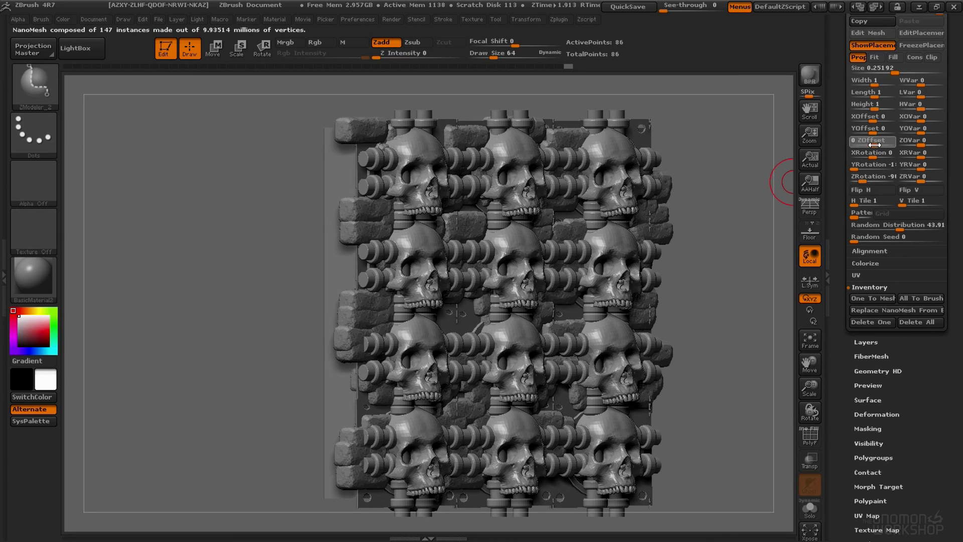
{"action": "left_click_drag", "start_coordinate": [871, 144], "coordinate": [870, 144]}
{"action": "type", "text": "-0.12345"}
{"action": "key", "text": "Return"}
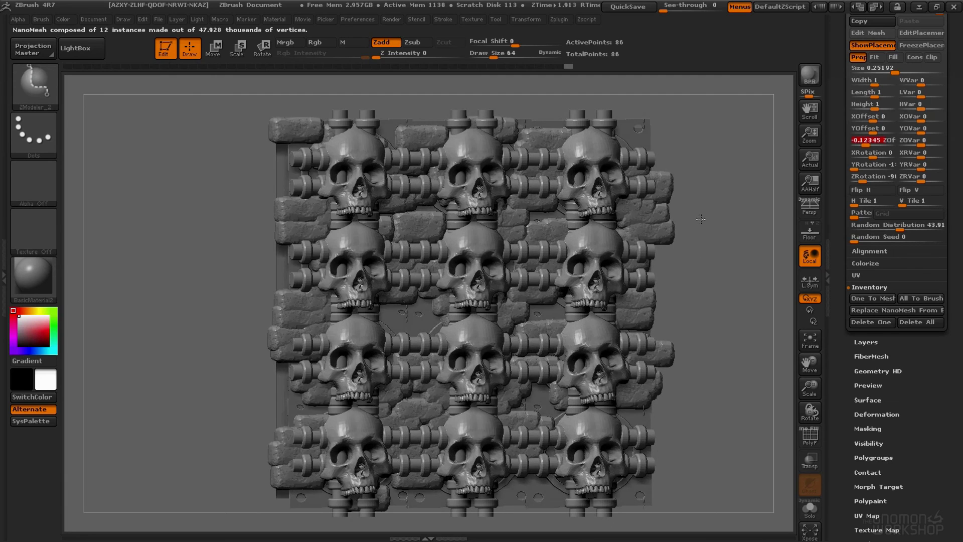
{"action": "left_click_drag", "start_coordinate": [727, 299], "coordinate": [755, 328], "text": "alt"}
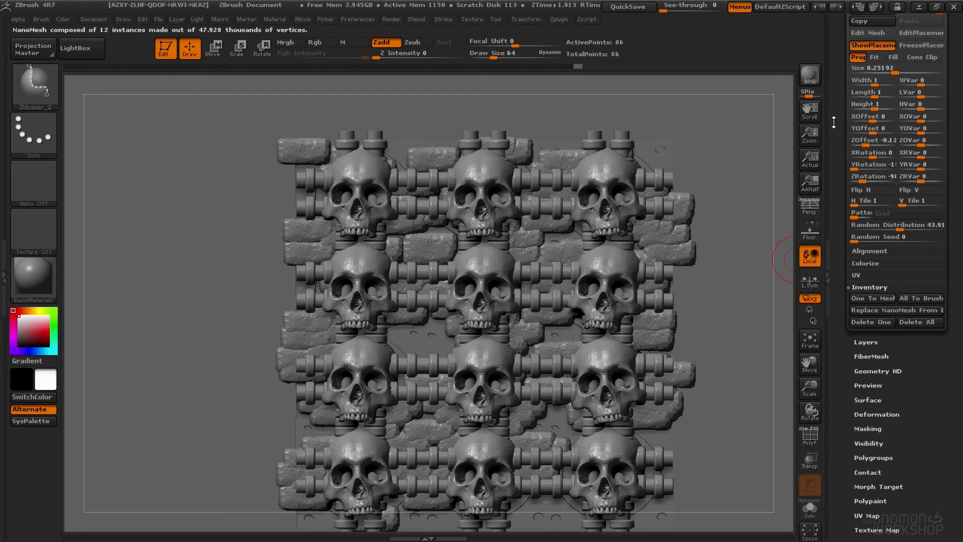
Step: Select the brick layer in the NanoMesh Index and remove it with Inventory > Delete One
{"action": "left_click", "coordinate": [869, 321]}
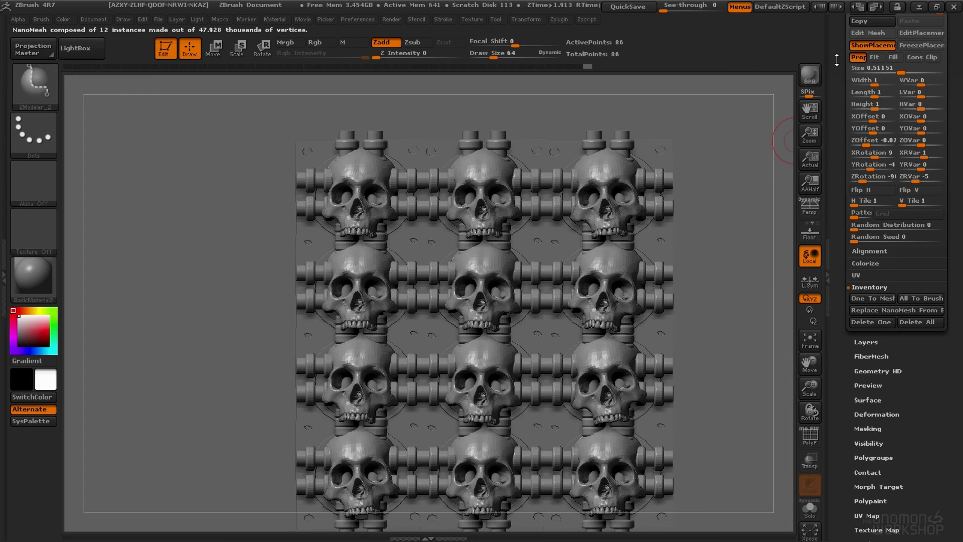
{"action": "left_click_drag", "start_coordinate": [837, 59], "coordinate": [836, 160]}
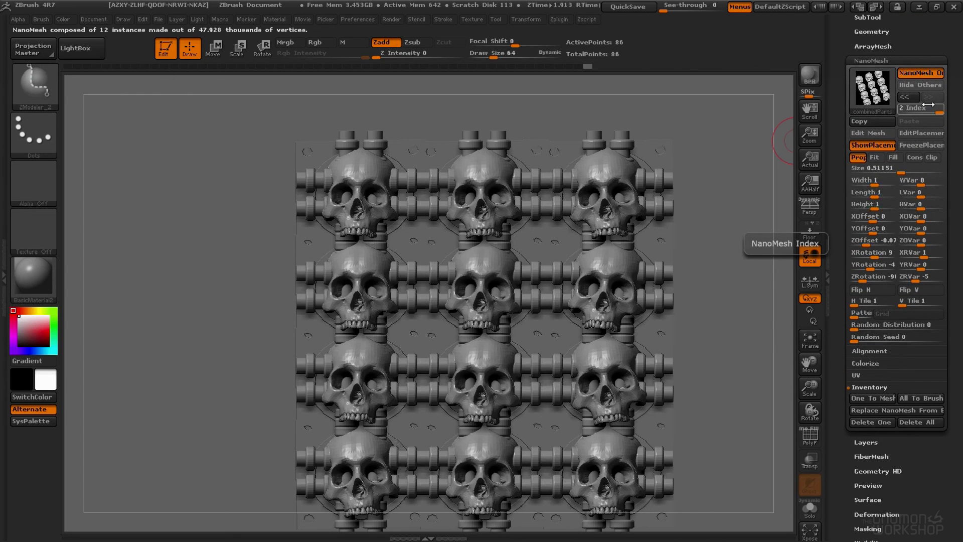
{"action": "left_click", "coordinate": [928, 105]}
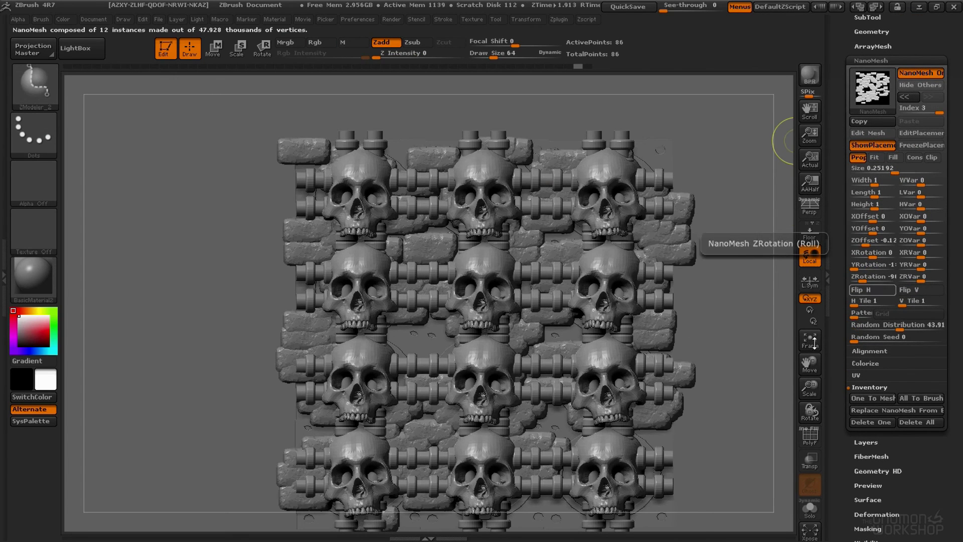
{"action": "left_click", "coordinate": [862, 423]}
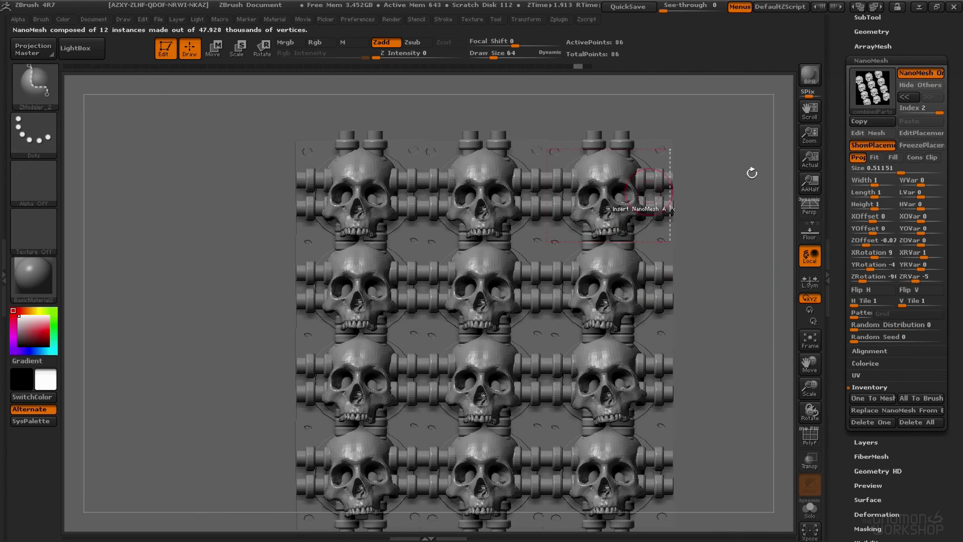
{"action": "left_click_drag", "start_coordinate": [715, 247], "coordinate": [675, 250]}
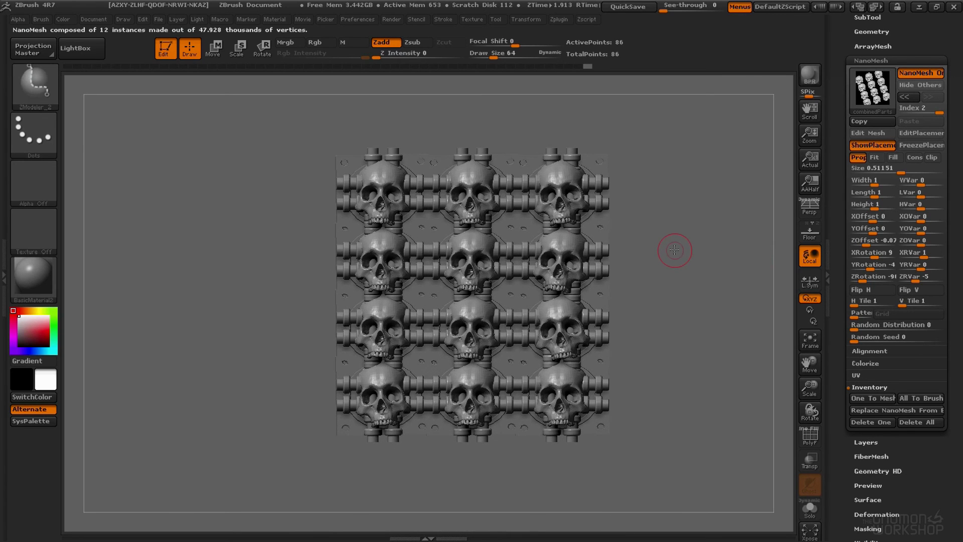